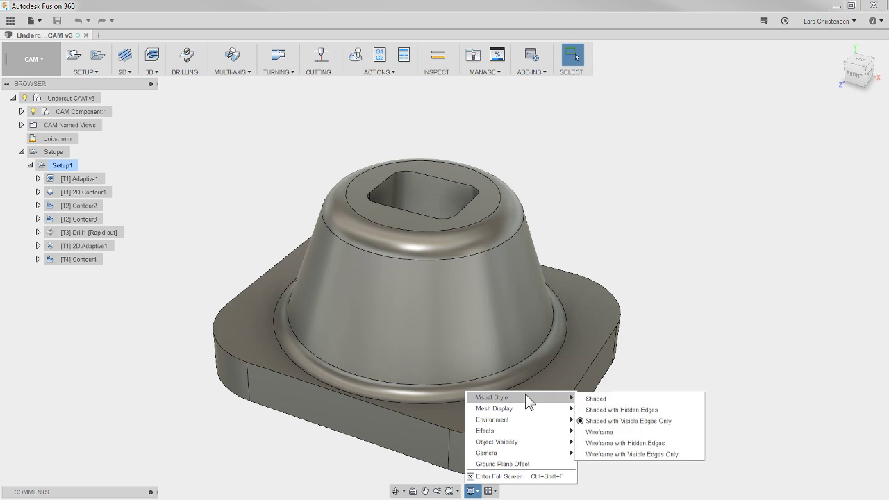
Step: Display the part in wireframe, viewed straight down from the top and zoomed in
click(625, 432)
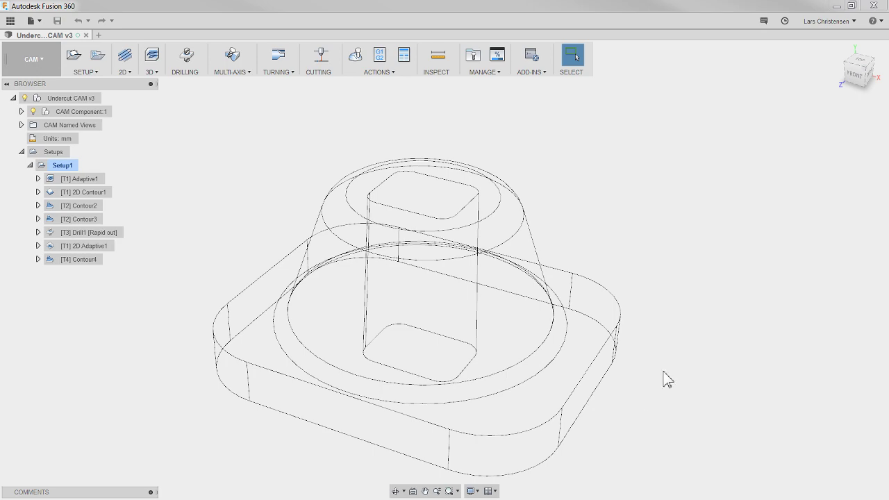
click(861, 62)
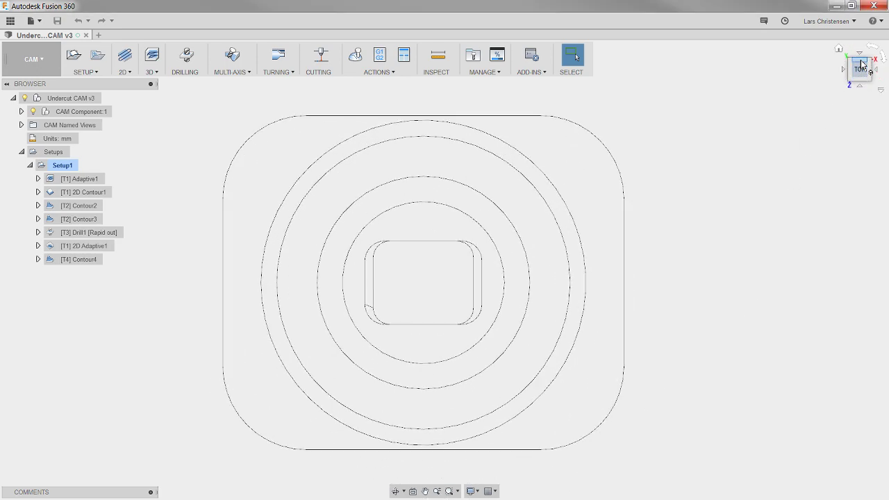
scroll(431, 295, up, 3)
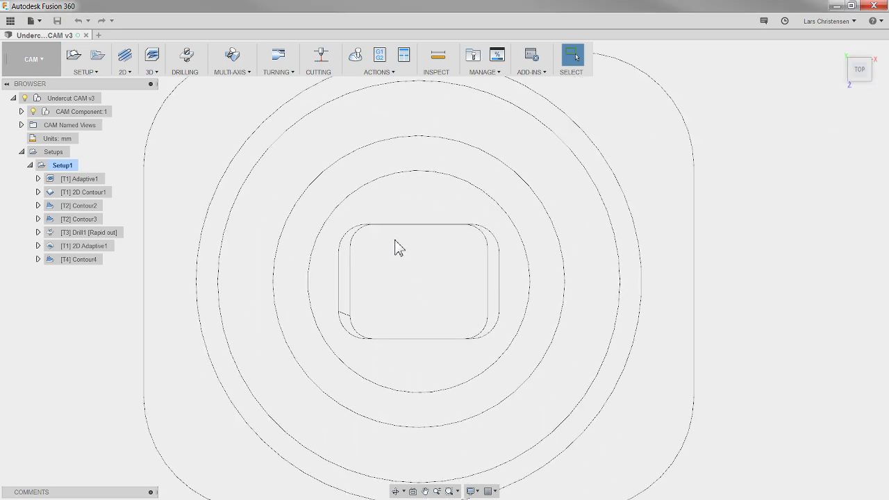
Step: Switch to wireframe with hidden edges and orbit to a tilted front-top view
click(472, 491)
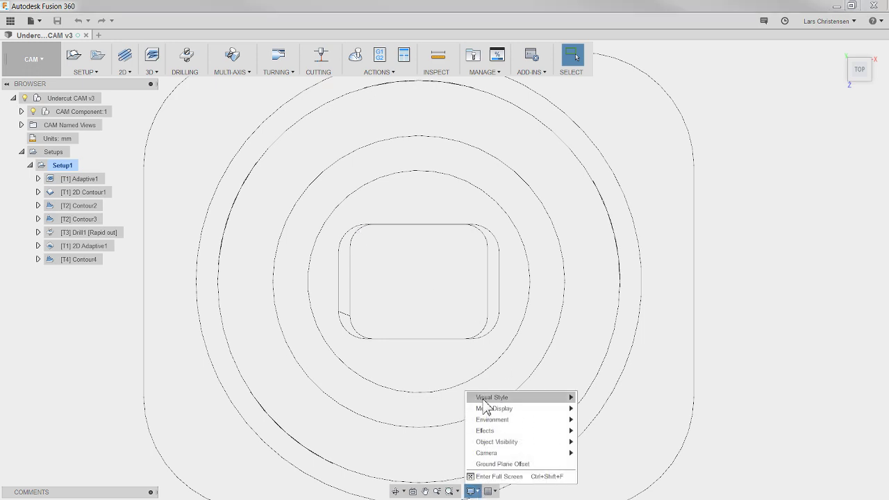
mouse_move(528, 402)
click(623, 443)
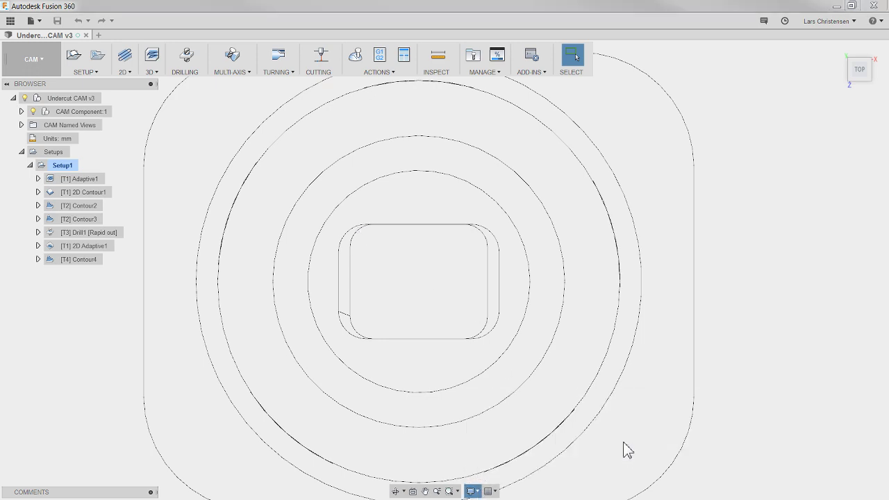
scroll(338, 292, up, 2)
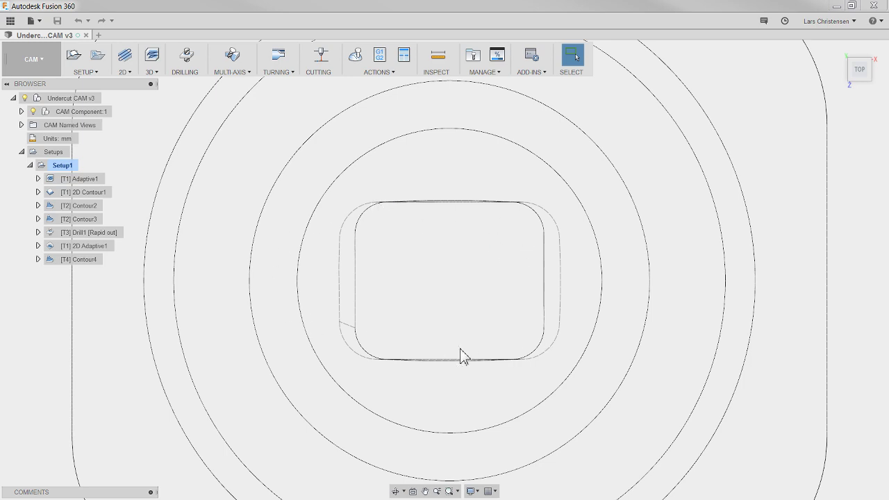
shift+middle_drag(559, 226, 666, 312)
Step: Return to shaded with visible edges only and bring up the workspace list
click(471, 491)
mouse_move(496, 398)
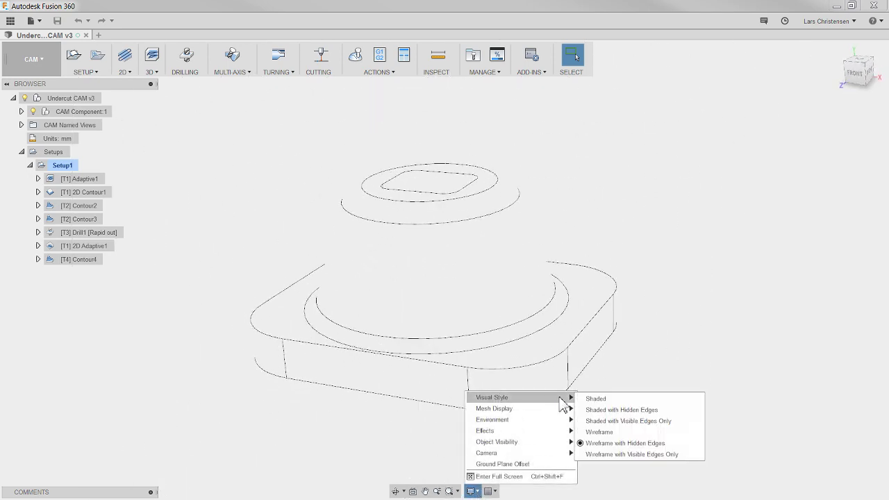
click(622, 421)
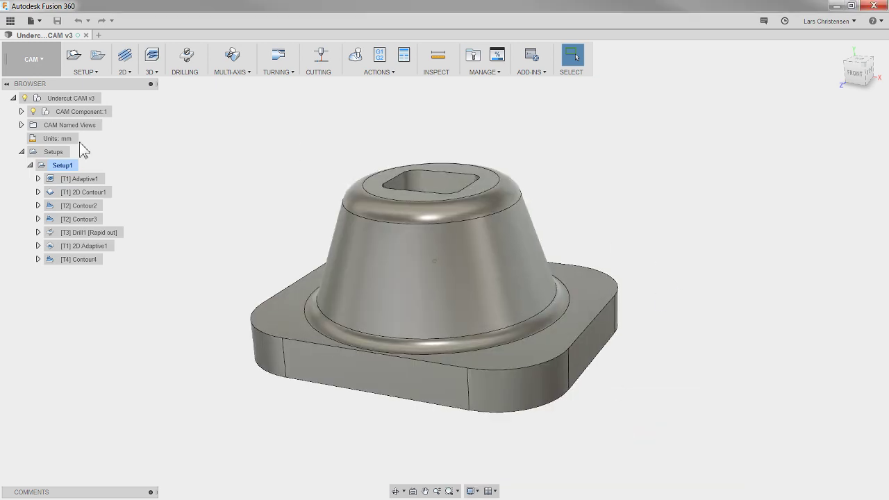
click(31, 59)
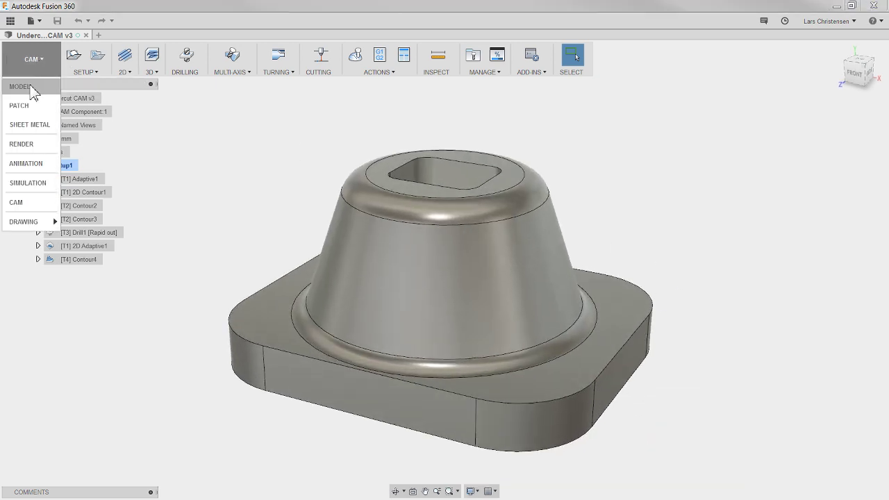
Step: In the Model workspace, orbit the sectioned part from below to see the undercut, then return to CAM
click(32, 89)
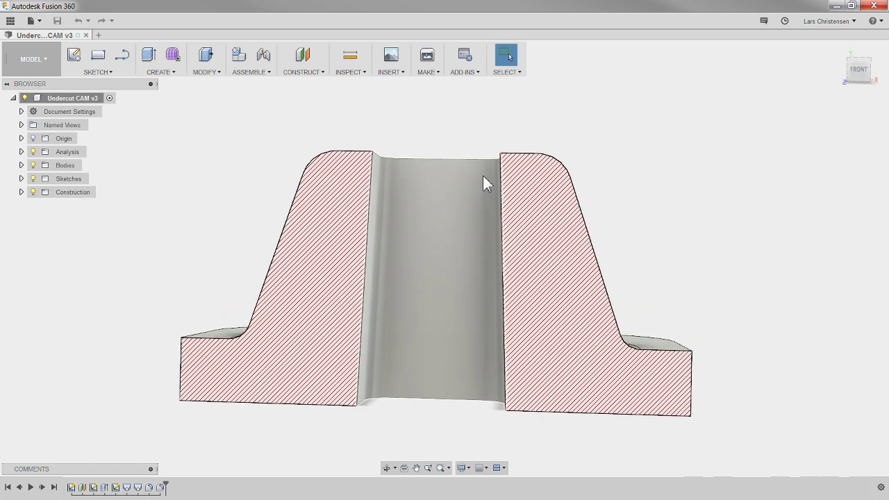
shift+middle_drag(496, 188, 409, 362)
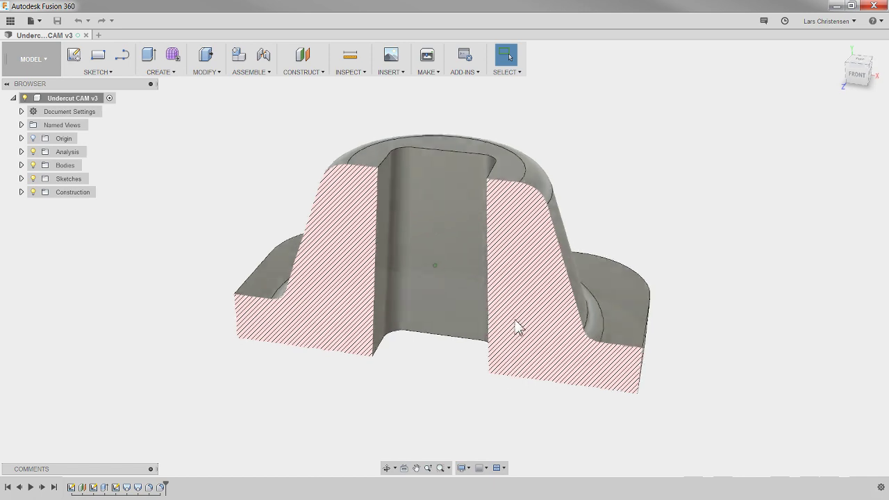
click(32, 69)
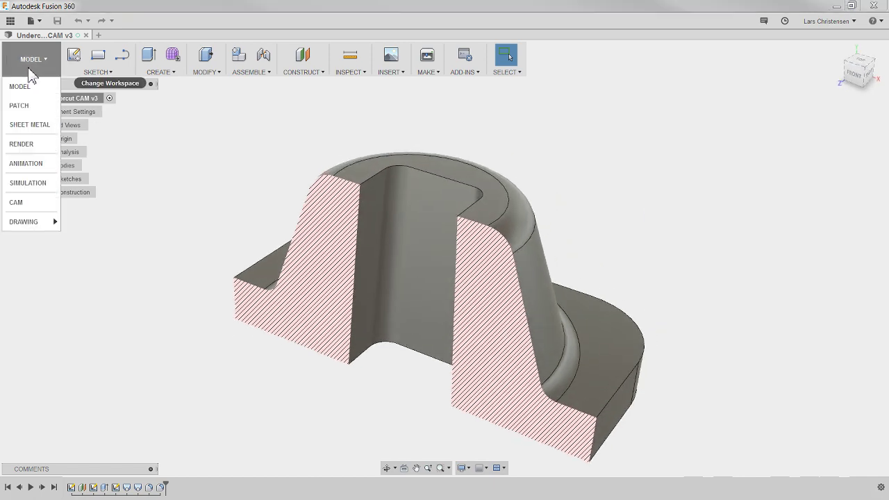
click(42, 202)
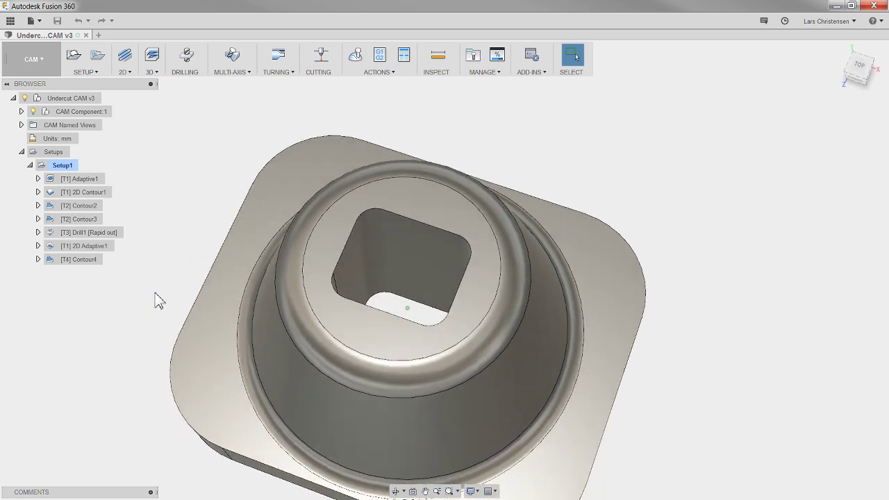
Step: Show the Contour4 toolpath, inspect it from the bottom view, then open the 3D strategies list
click(83, 262)
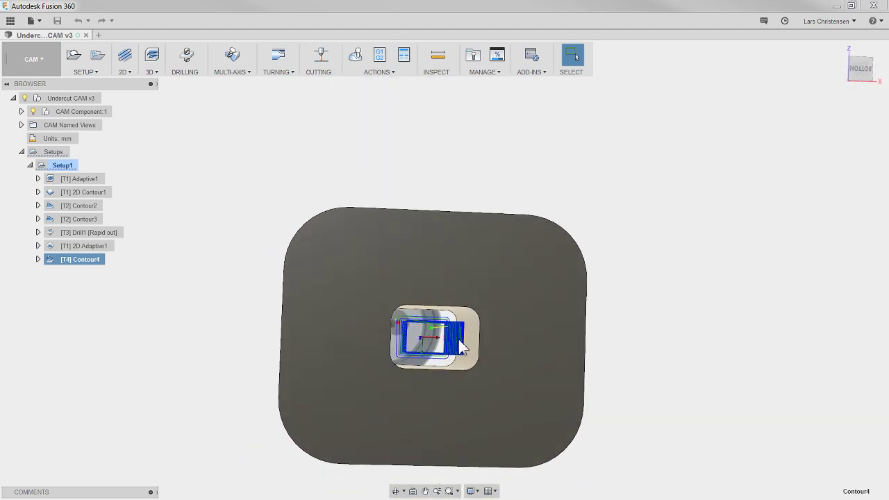
click(860, 69)
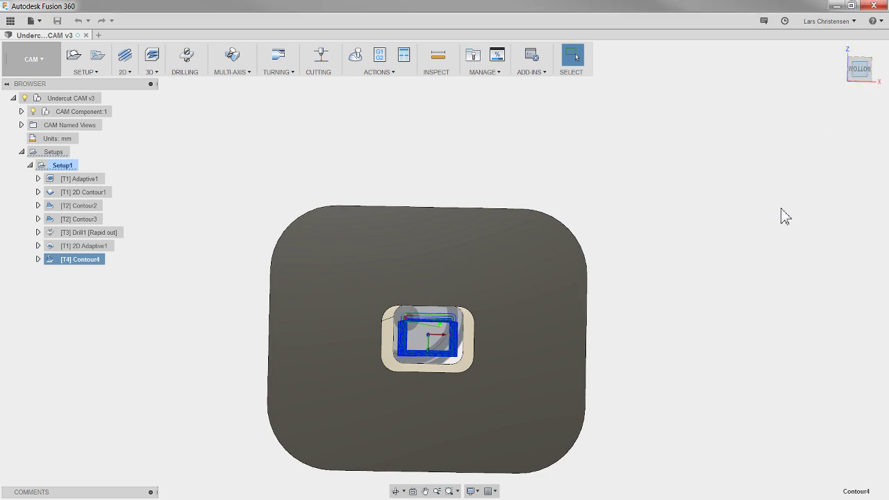
scroll(433, 365, up, 5)
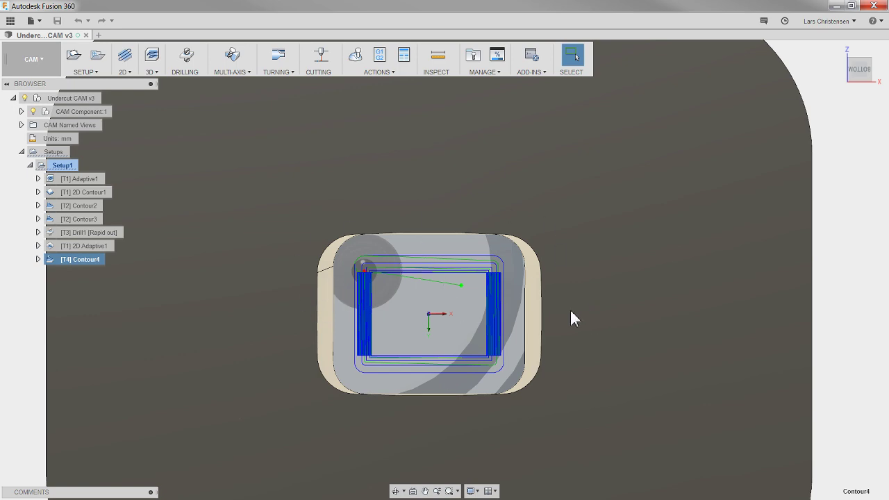
shift+middle_drag(437, 248, 523, 293)
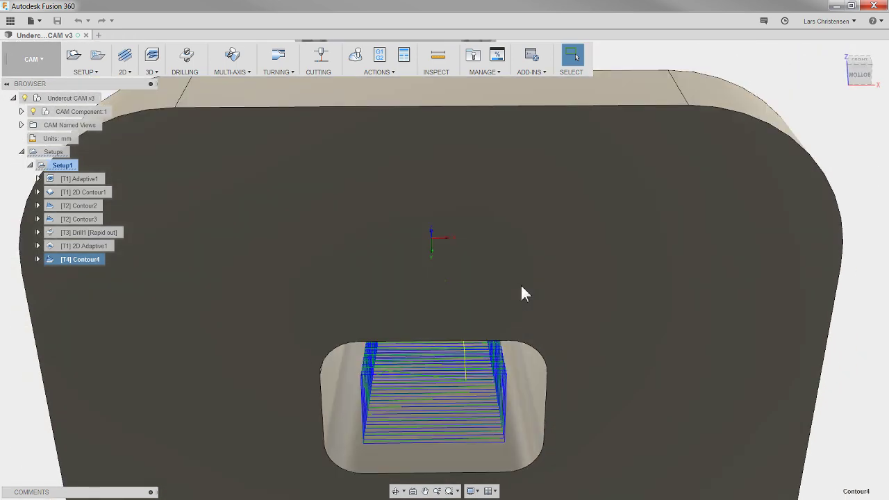
key(F6)
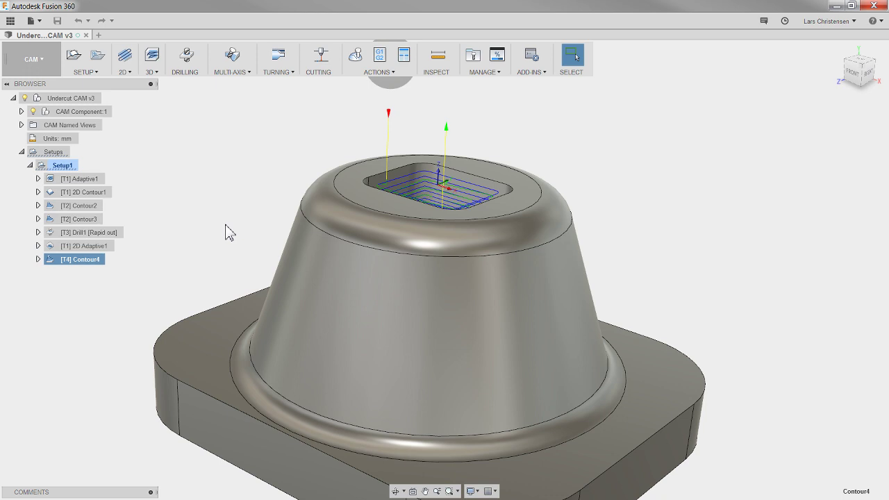
key(F6)
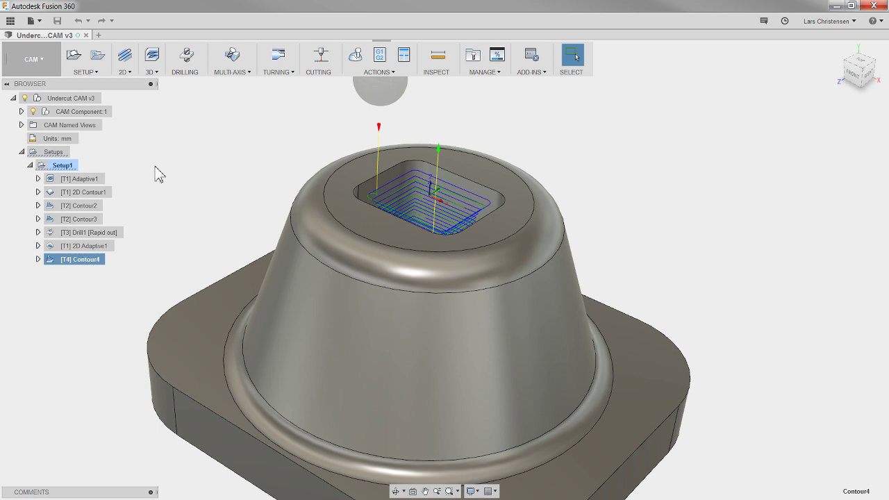
click(155, 72)
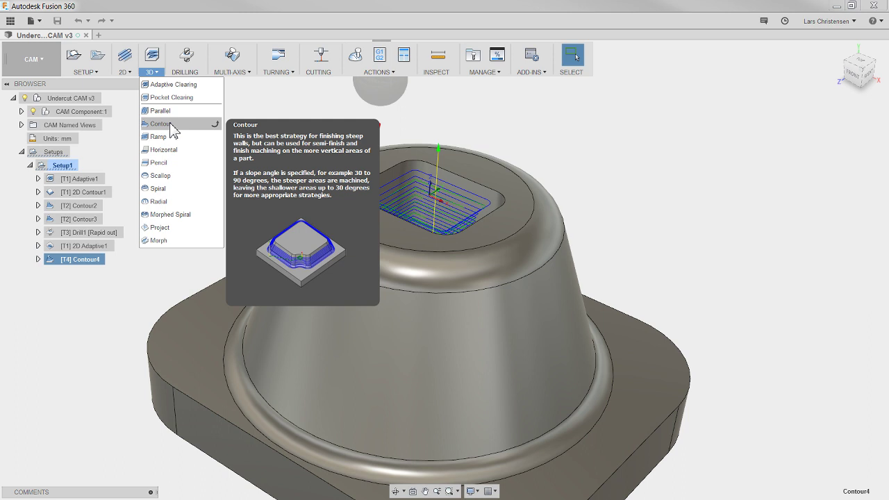
Step: Reselect Contour4 and view its pocket toolpath and ball-ended tool from the underside and home view
click(578, 137)
scroll(581, 143, down, 3)
click(81, 259)
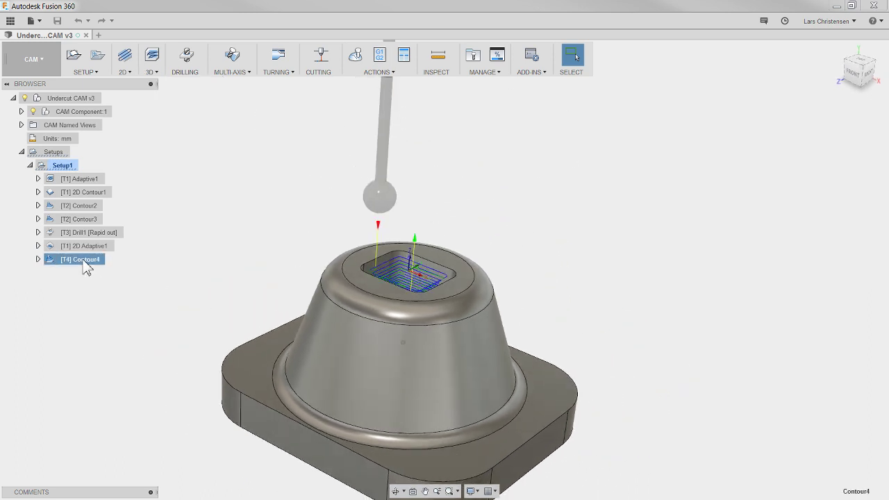
scroll(187, 282, down, 3)
scroll(375, 254, down, 1)
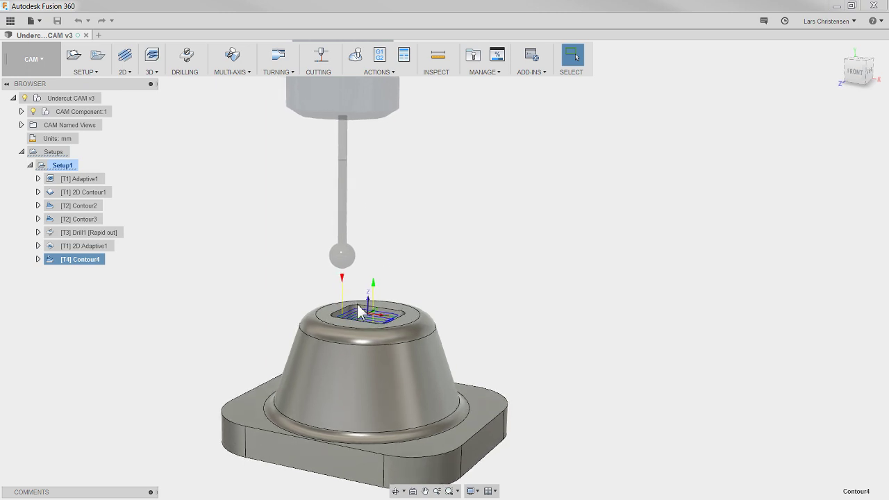
shift+middle_drag(336, 384, 343, 406)
key(F6)
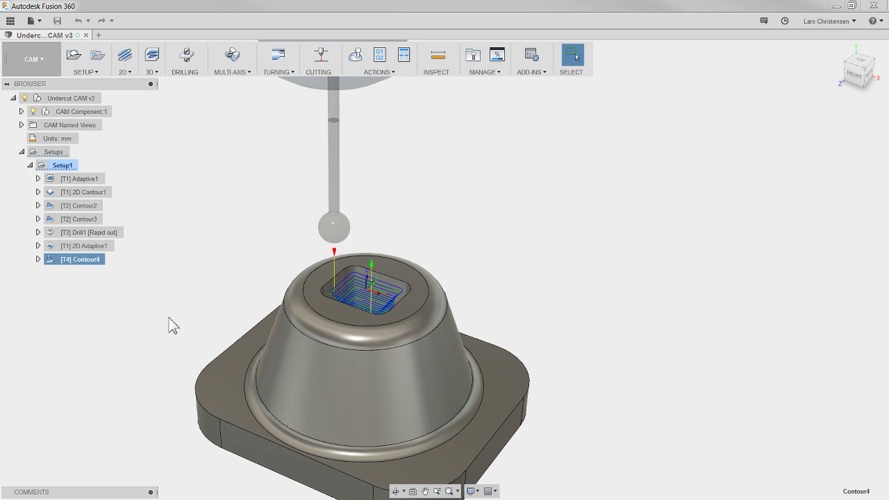
Step: Edit Contour4 and check its tool is #4, the Ø12 R6 mm lollipop mill, without changing it
right_click(82, 262)
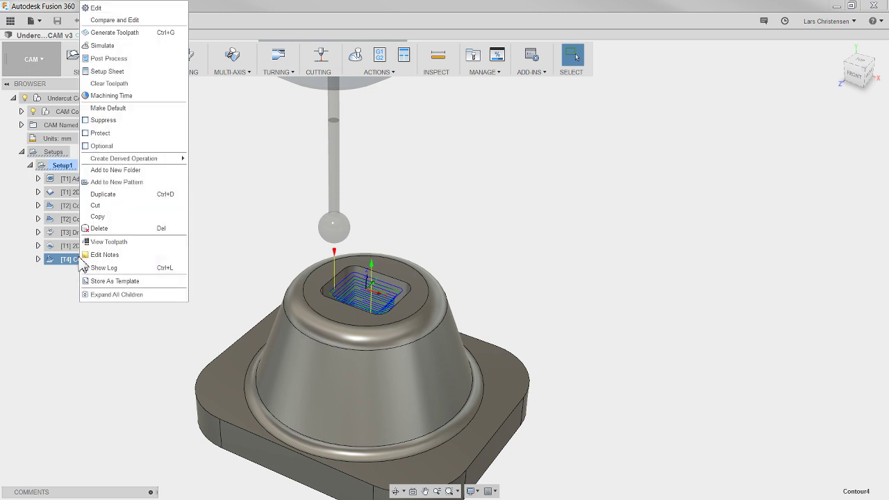
click(146, 19)
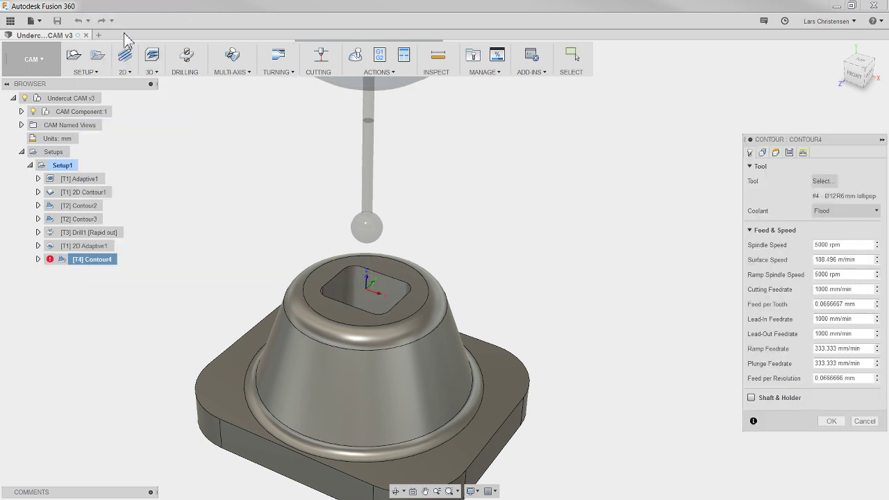
click(823, 182)
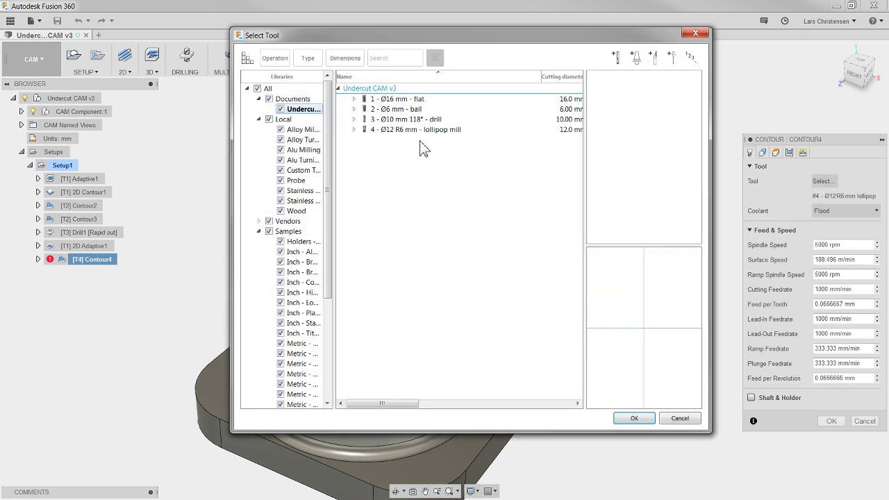
click(424, 134)
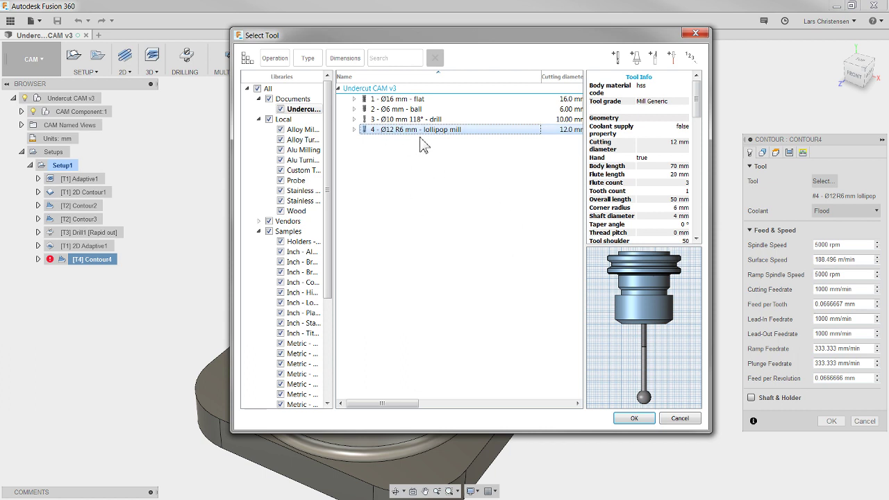
click(679, 418)
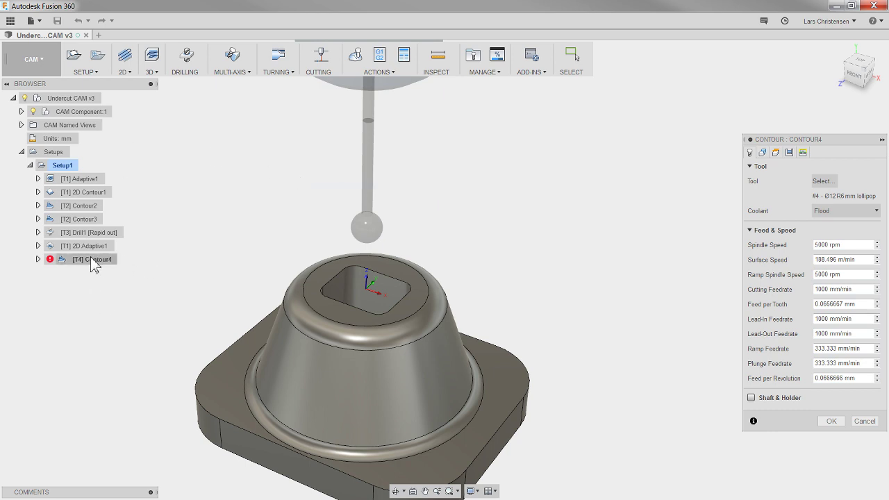
Step: Confirm Contour4, then simulate Adaptive1, the contours, Drill1, 2D Adaptive1 and Contour4, skipping Contour3
click(831, 421)
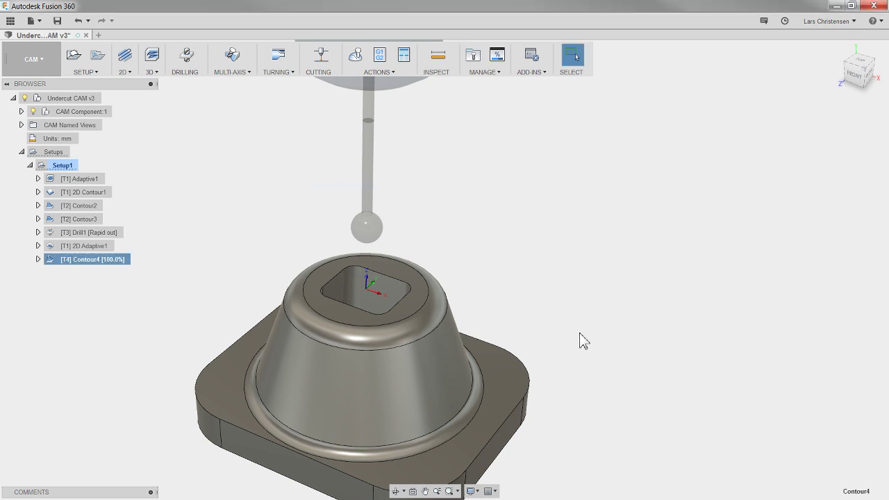
click(63, 165)
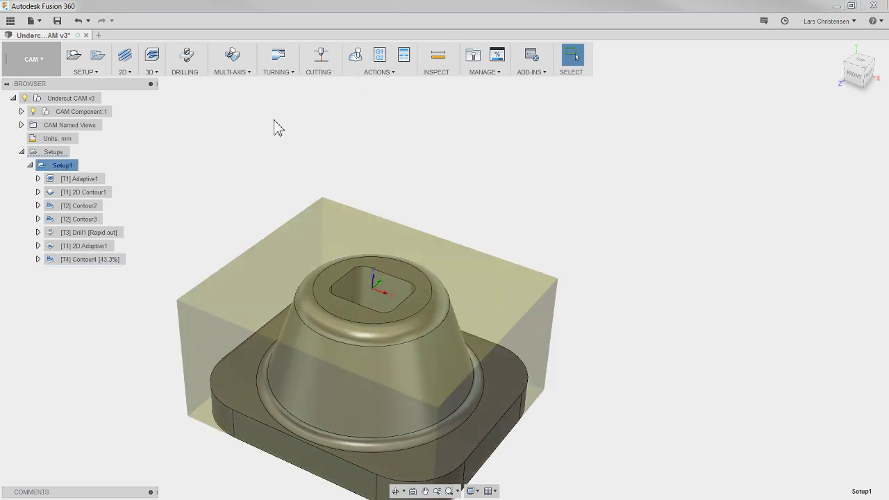
click(81, 180)
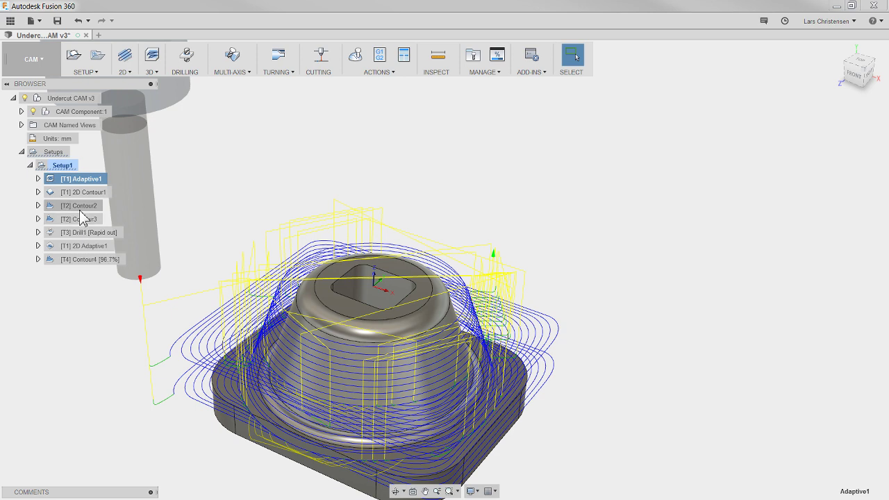
shift+click(79, 206)
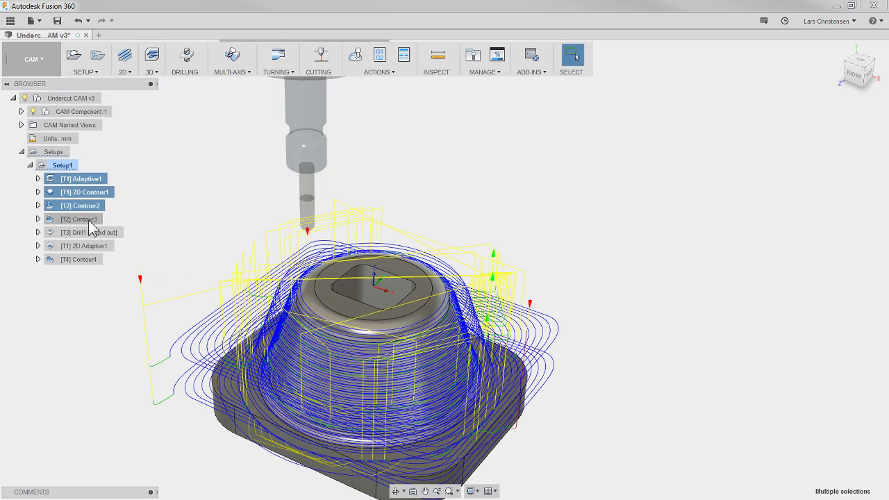
ctrl+click(88, 232)
ctrl+click(87, 246)
ctrl+click(84, 259)
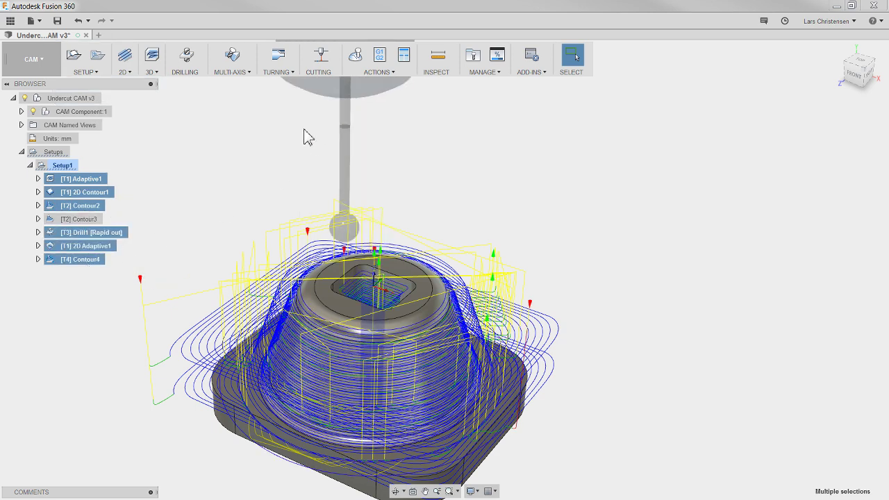
click(355, 54)
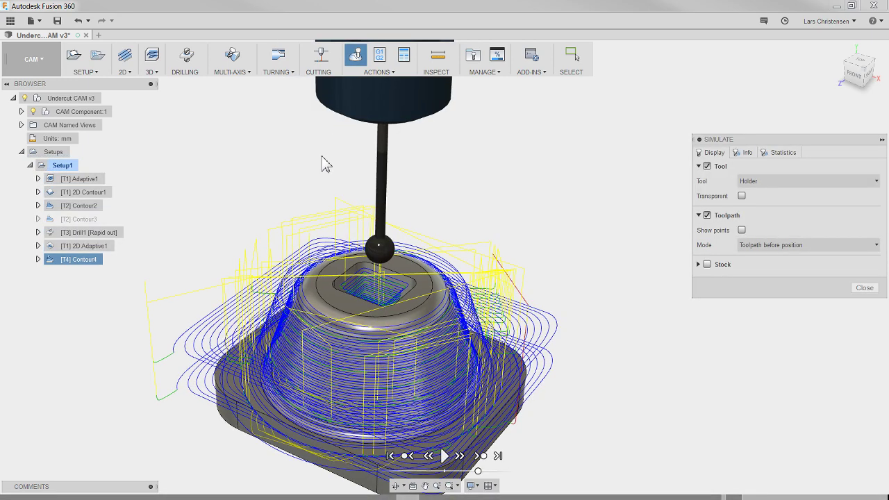
Step: Show the simulation stock rendered in Wall Paint material
click(707, 264)
click(777, 310)
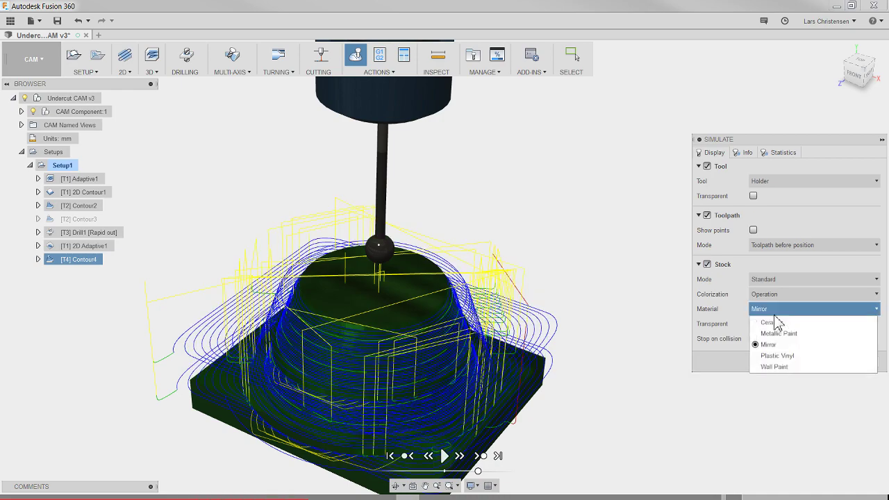
click(775, 366)
shift+middle_drag(566, 346, 555, 324)
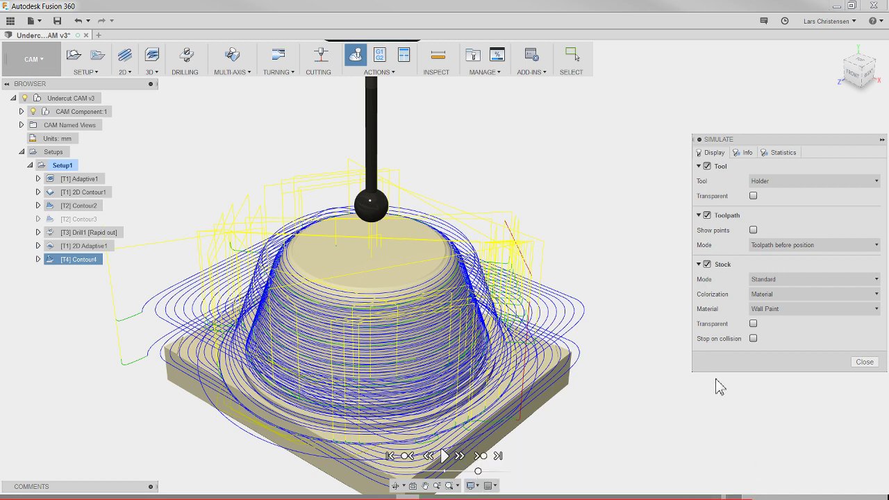
Step: Set the toolpath display mode to Tail and view the pocket from above
click(785, 244)
click(771, 292)
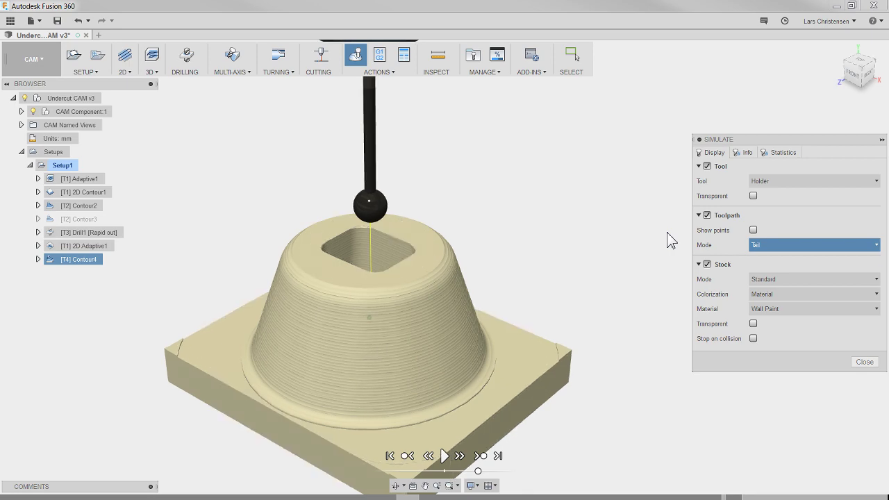
shift+middle_drag(555, 347, 507, 354)
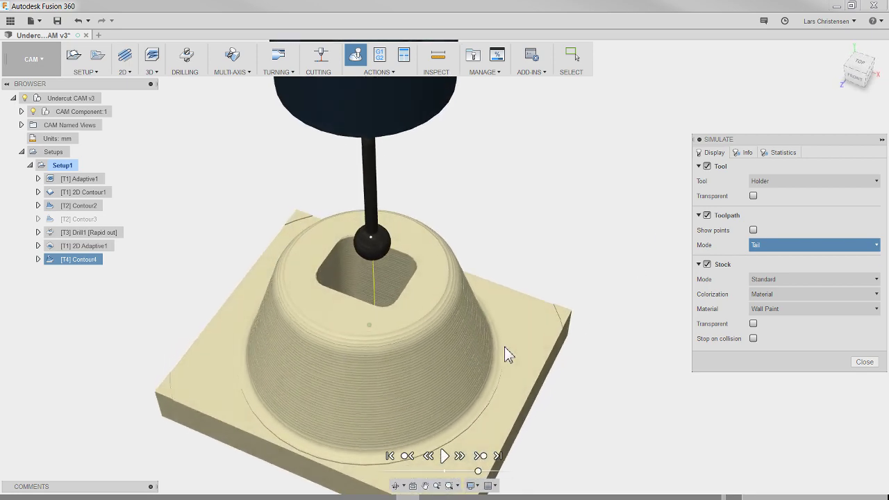
scroll(492, 380, up, 6)
shift+middle_drag(402, 377, 438, 438)
scroll(391, 324, down, 5)
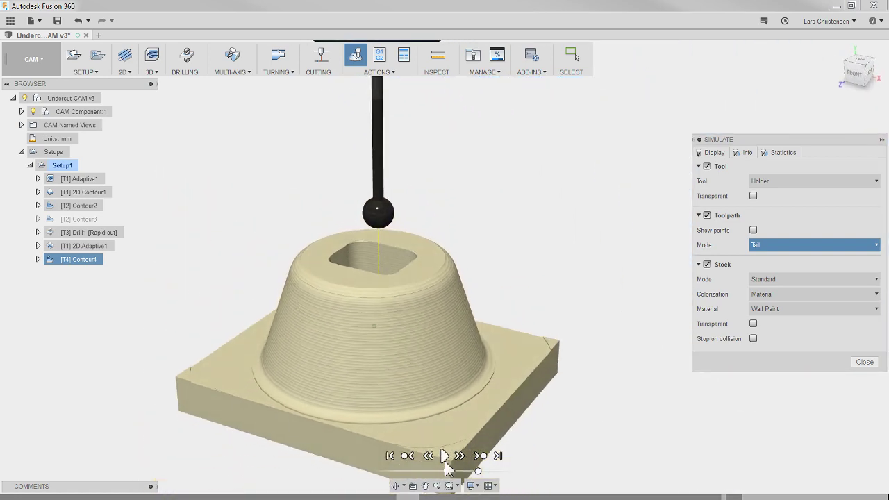
Step: Restart the simulation from raw stock with operations extended through Contour4
click(444, 455)
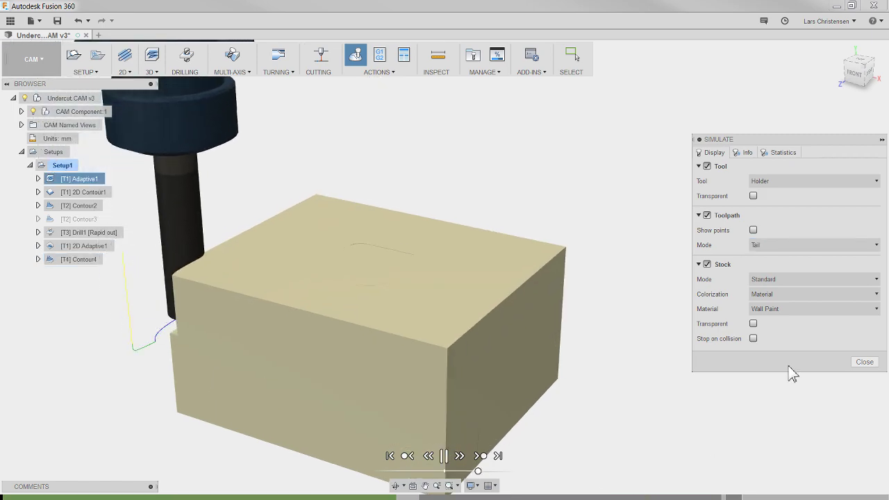
click(864, 362)
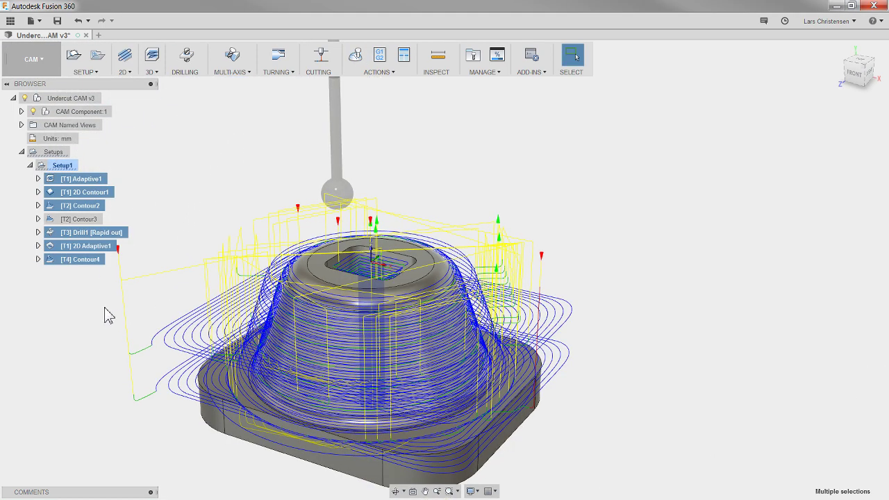
click(355, 55)
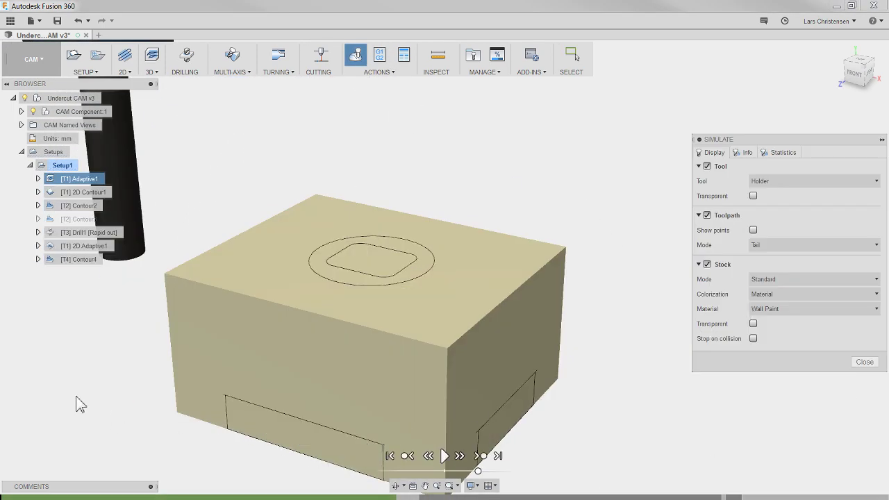
ctrl+click(89, 260)
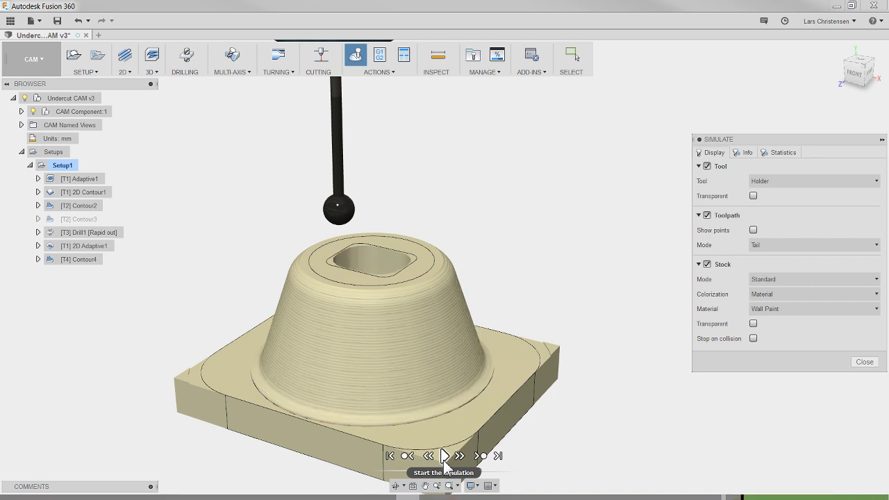
Step: Play the simulation and check the square hole from the underside, then return to a tilted view
click(444, 461)
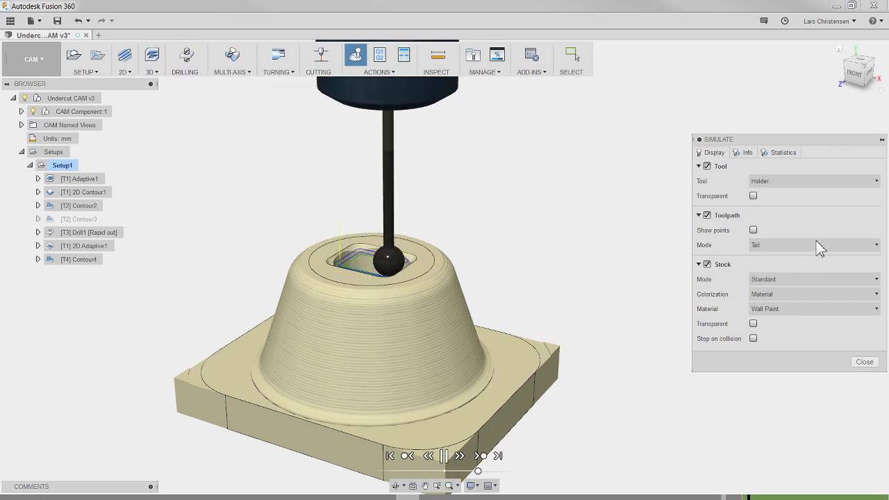
shift+middle_drag(590, 311, 603, 248)
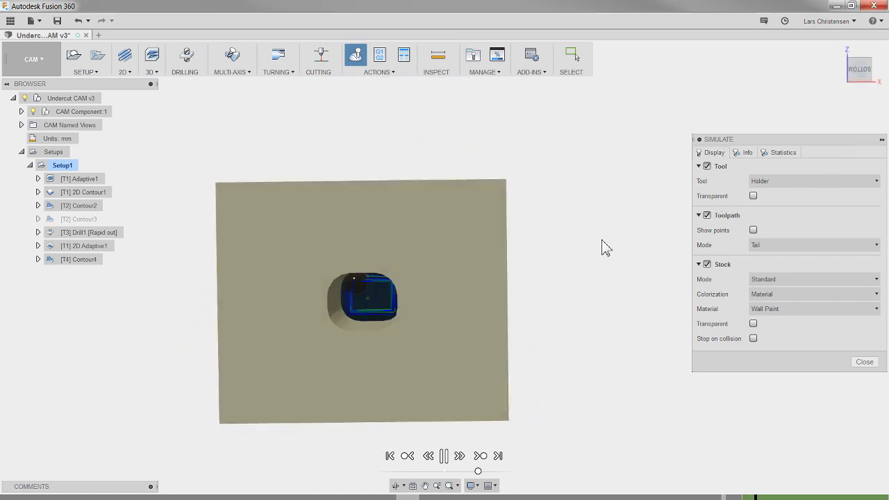
scroll(359, 288, up, 3)
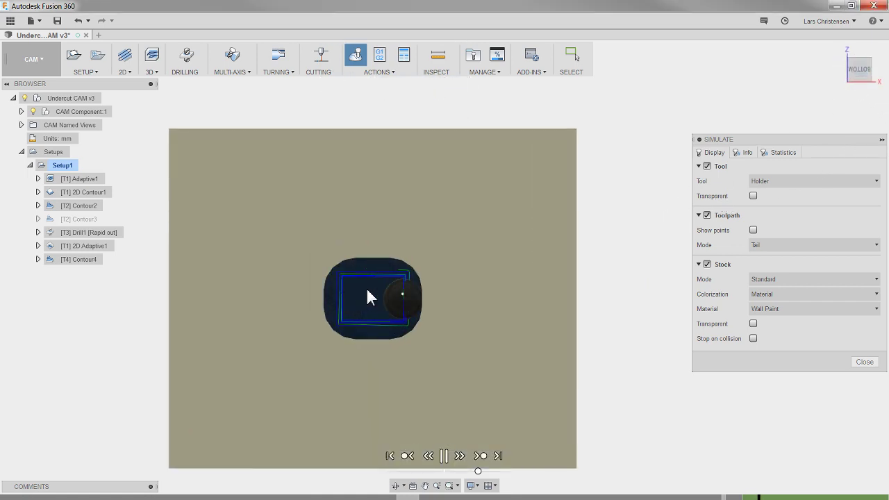
scroll(366, 287, up, 1)
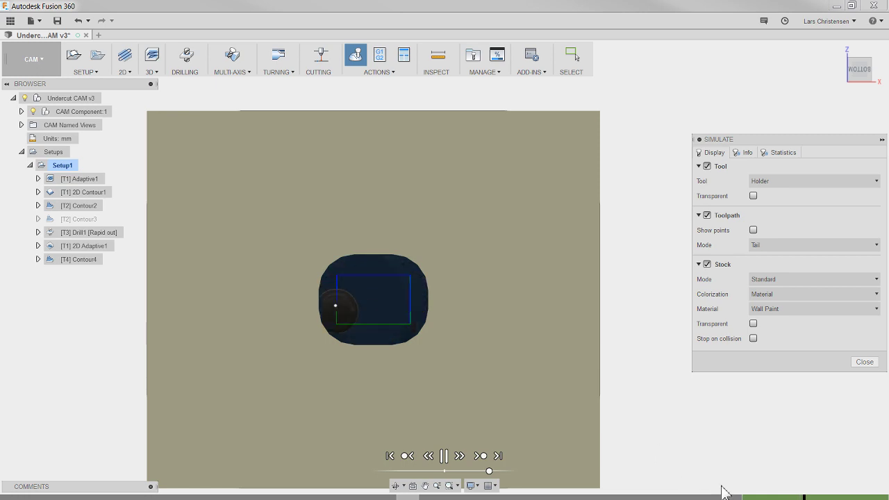
mouse_move(820, 493)
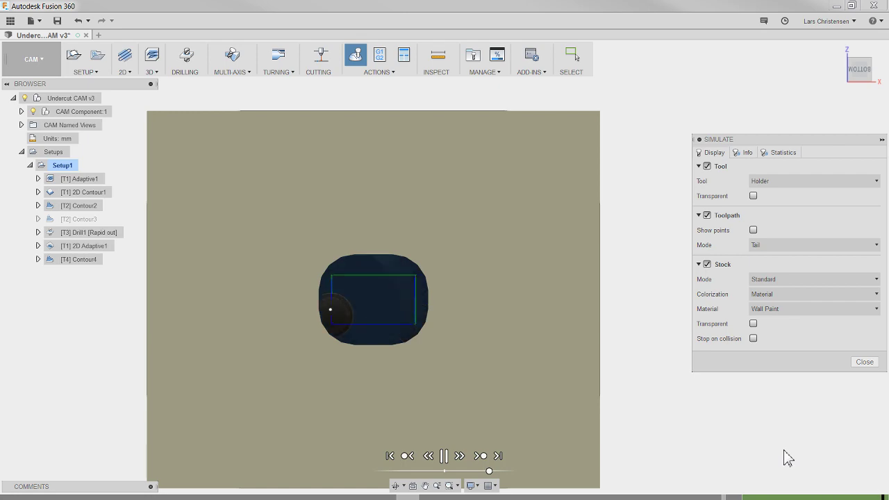
shift+middle_drag(667, 476, 383, 173)
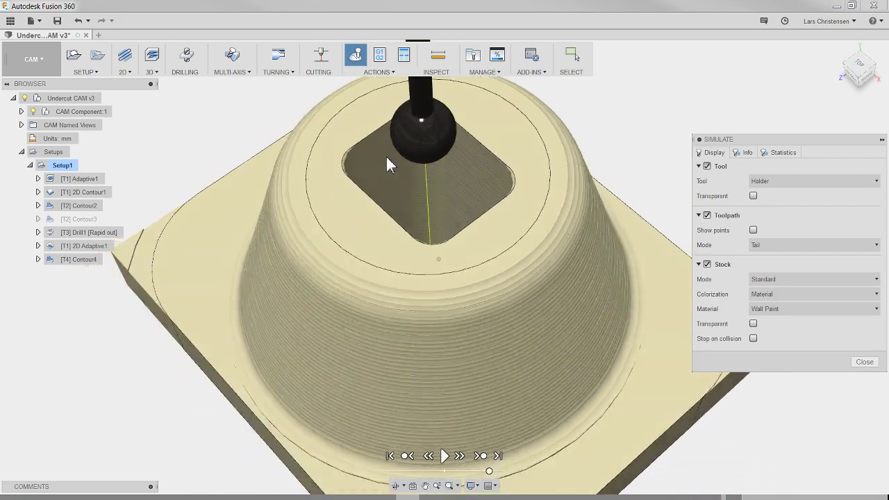
scroll(383, 173, down, 5)
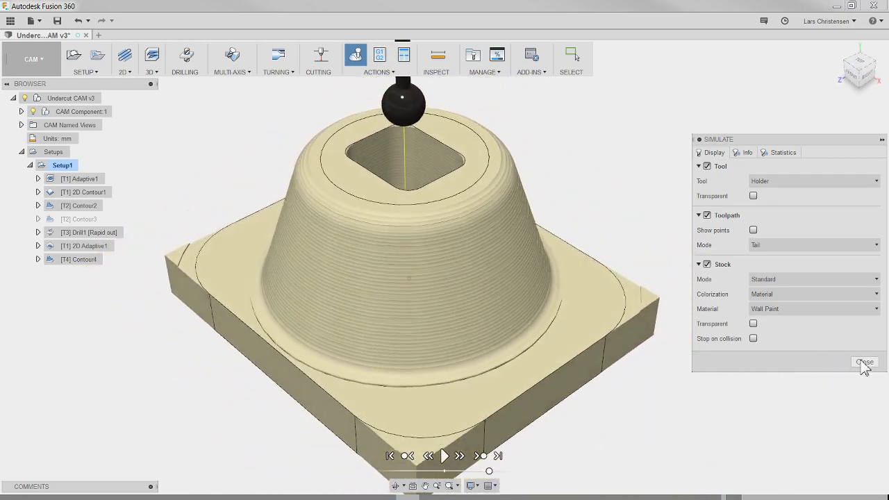
Step: Close the simulation, clear the toolpath selection, and open the 3D milling strategies list
click(864, 362)
shift+click(80, 259)
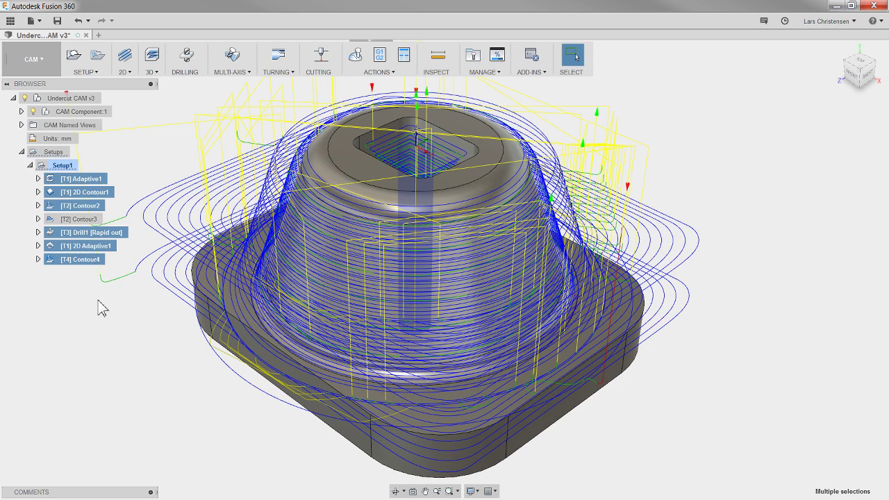
click(105, 363)
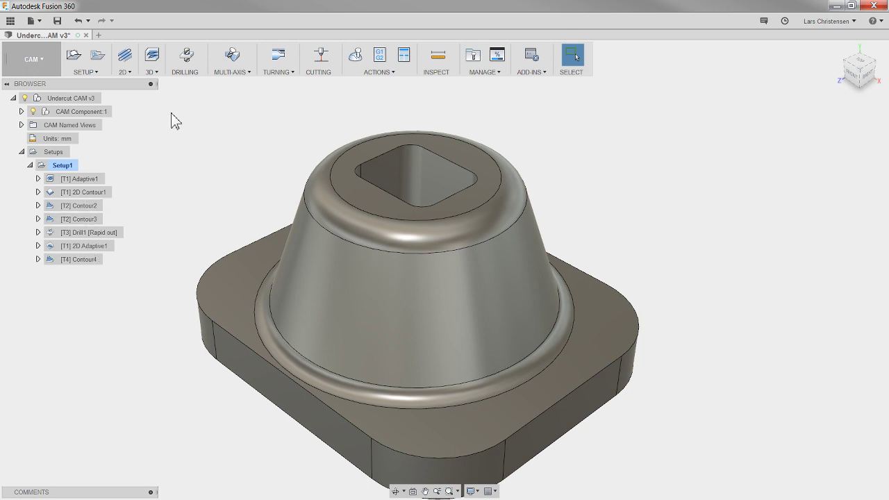
click(153, 73)
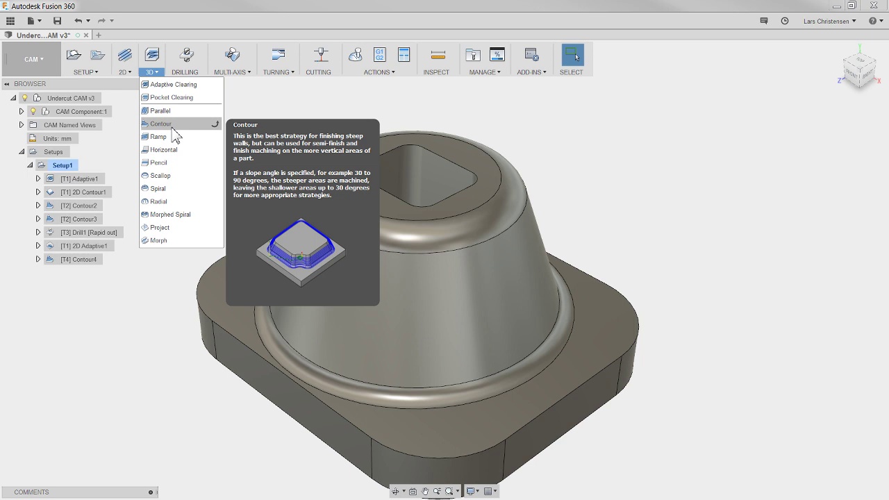
Step: Show Contour4's toolpath in the square hole and dismiss its context menu unused
click(79, 261)
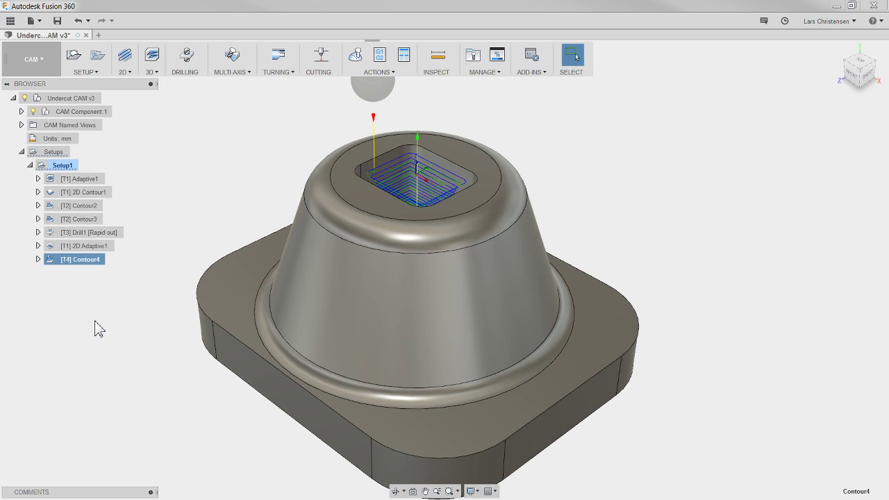
right_click(93, 267)
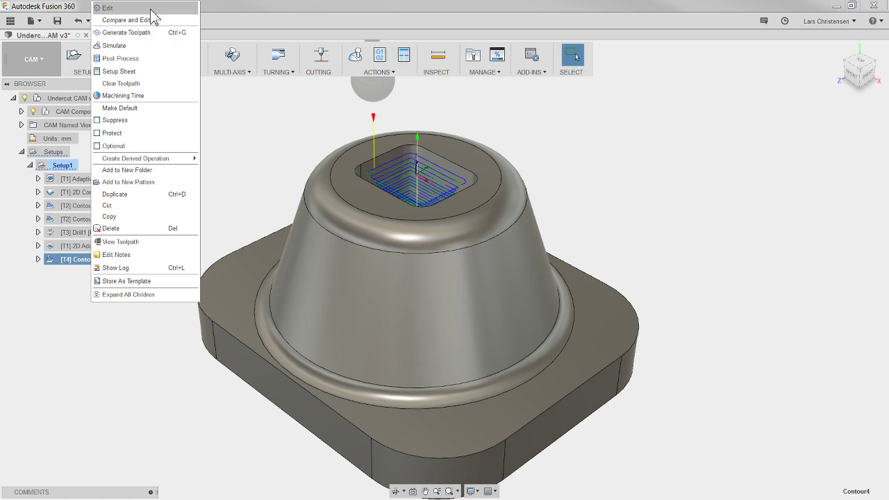
click(219, 149)
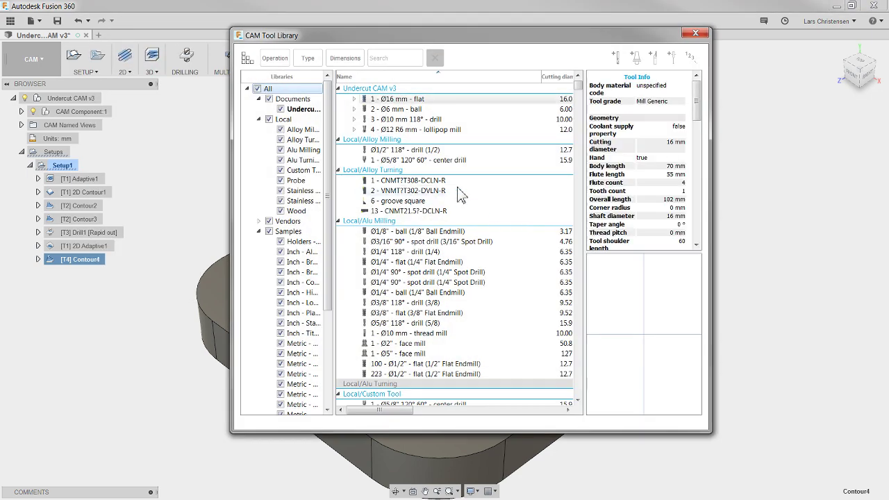
Step: Inspect the Ø12 R6 lollipop mill and browse the Tutorial - Metric and Tutorial - Inch libraries
click(414, 130)
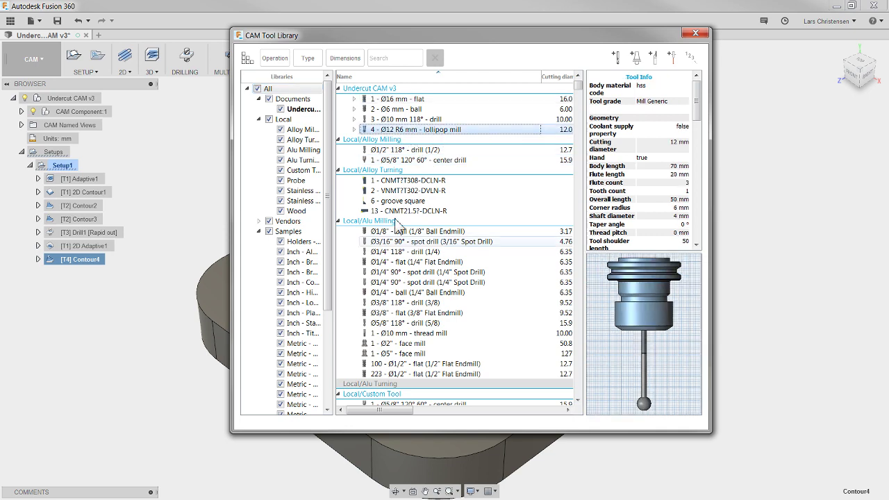
drag(334, 335, 406, 271)
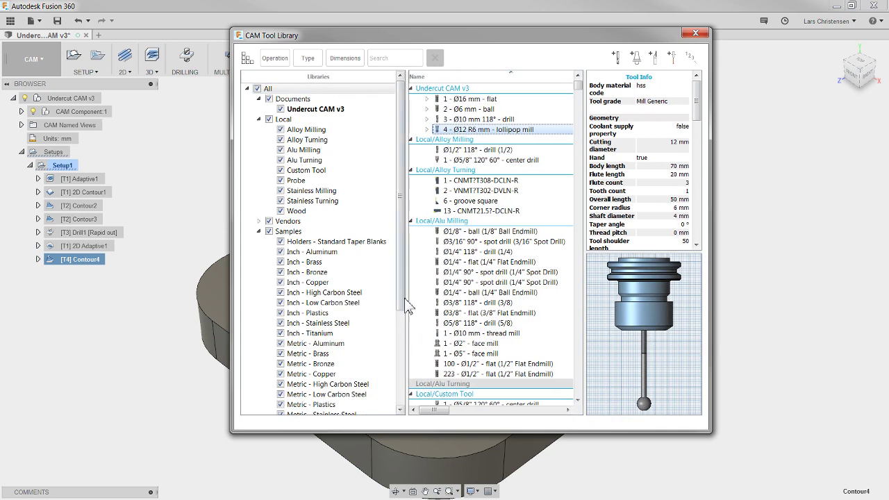
scroll(407, 358, down, 4)
scroll(407, 357, down, 1)
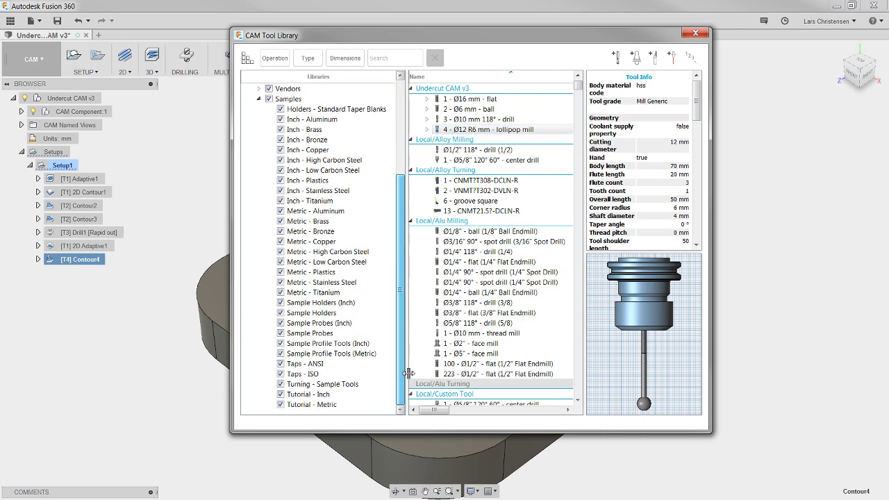
click(307, 405)
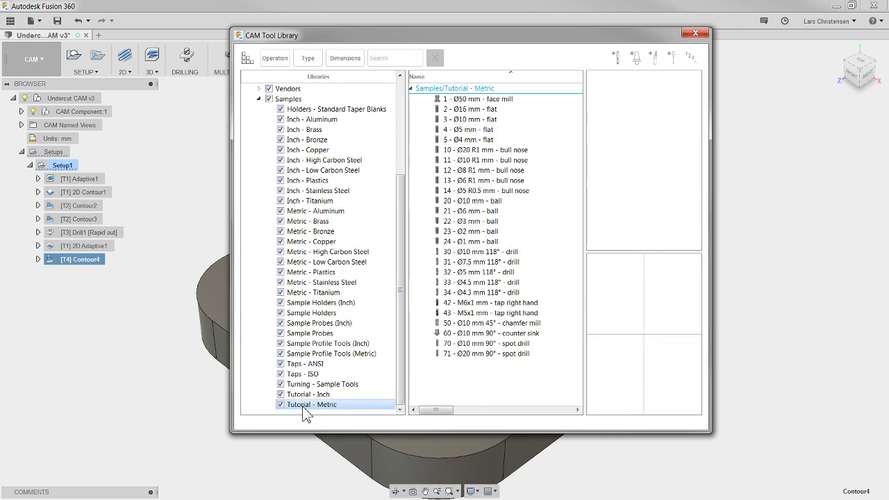
click(306, 394)
click(306, 404)
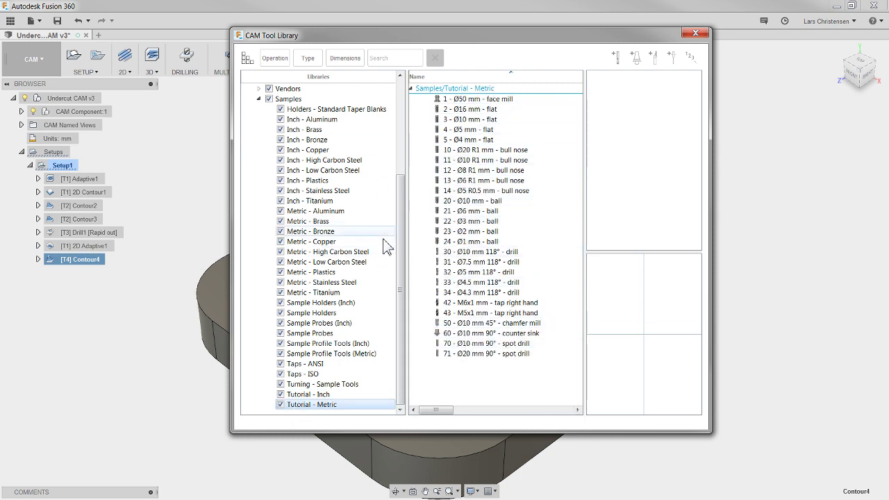
Step: Show the four tools in the Undercut CAM v3 document library and start a new mill tool
drag(403, 240, 386, 125)
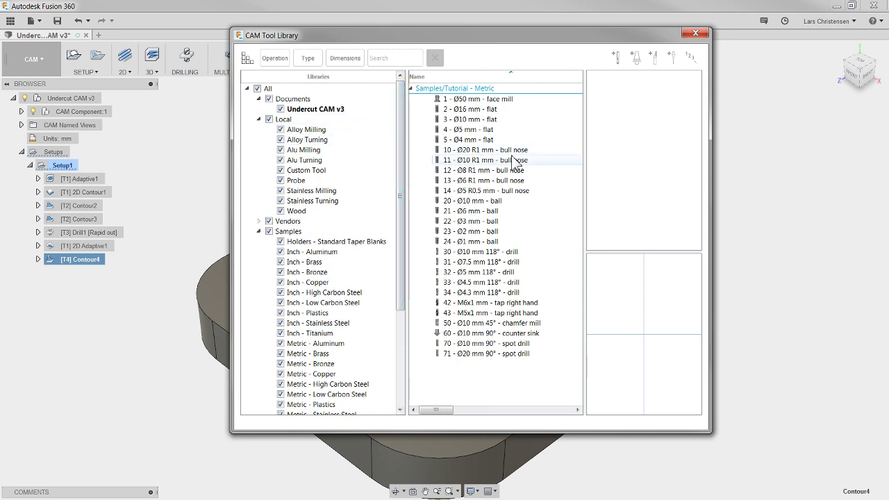
click(311, 109)
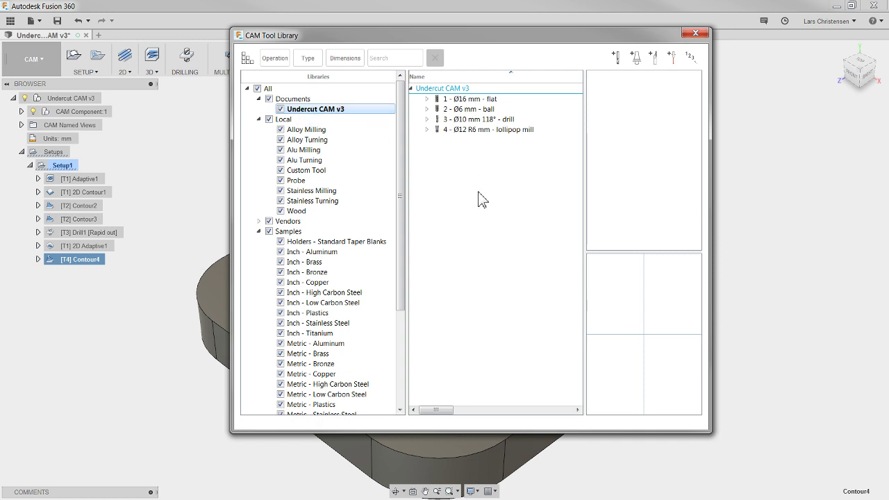
click(619, 59)
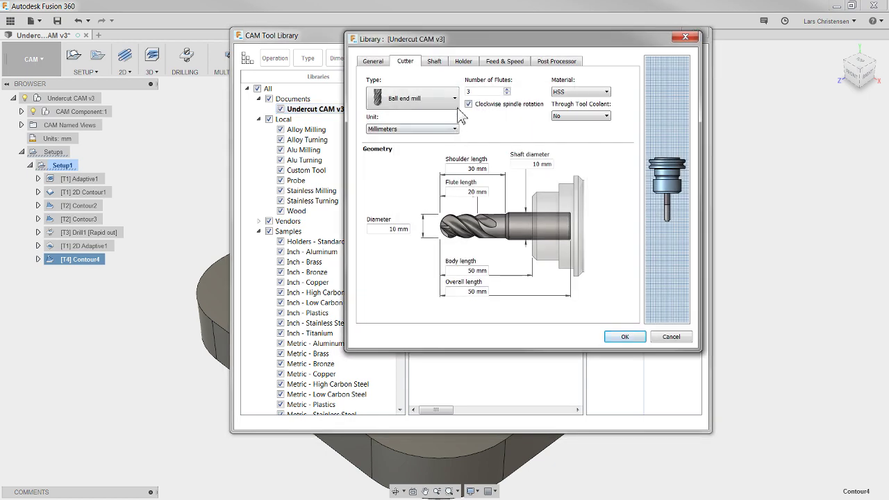
Step: Review the new tool's General fields: description, vendor, product id and product link
click(374, 62)
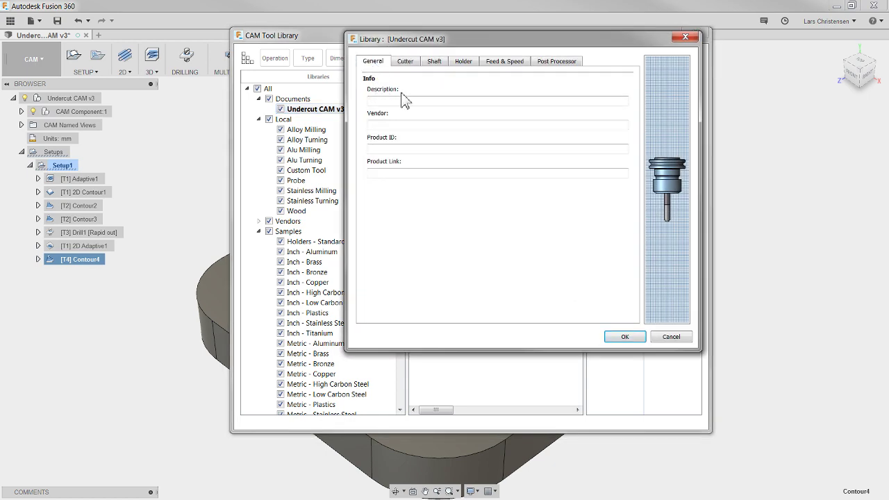
click(380, 101)
key(Tab)
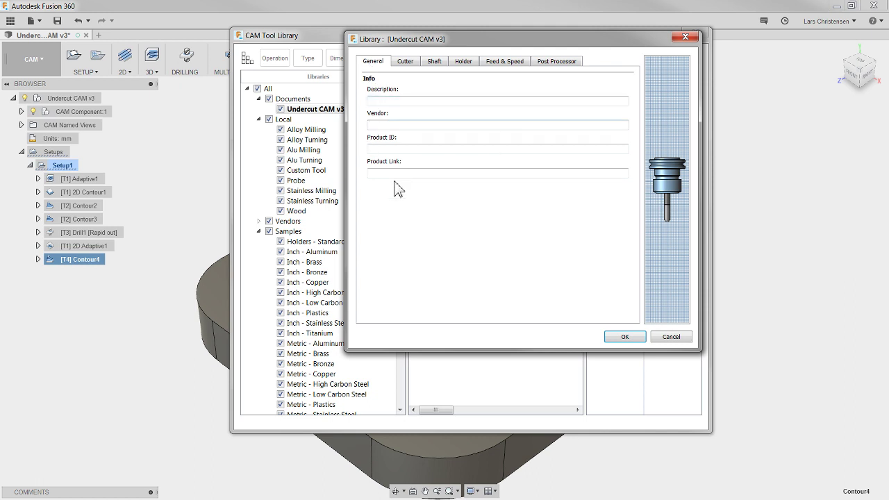
click(371, 147)
click(448, 175)
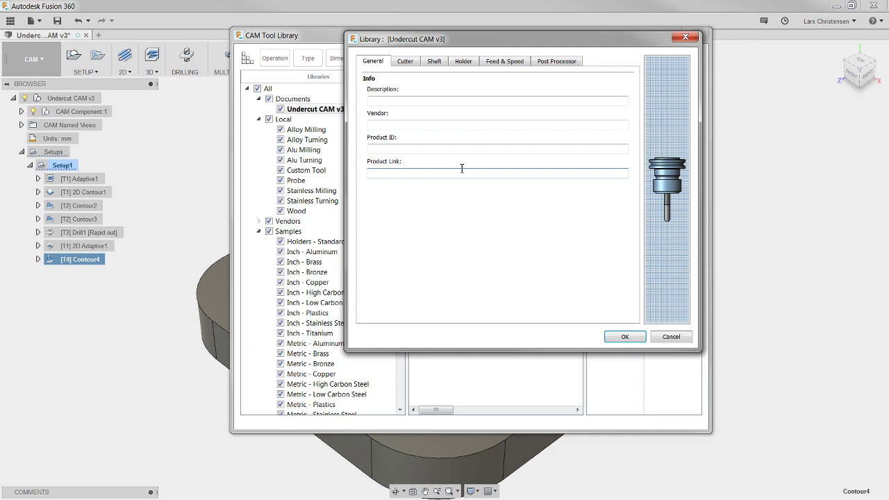
Step: Make the new tool a 5-flute HSS Lollipop mill
click(405, 63)
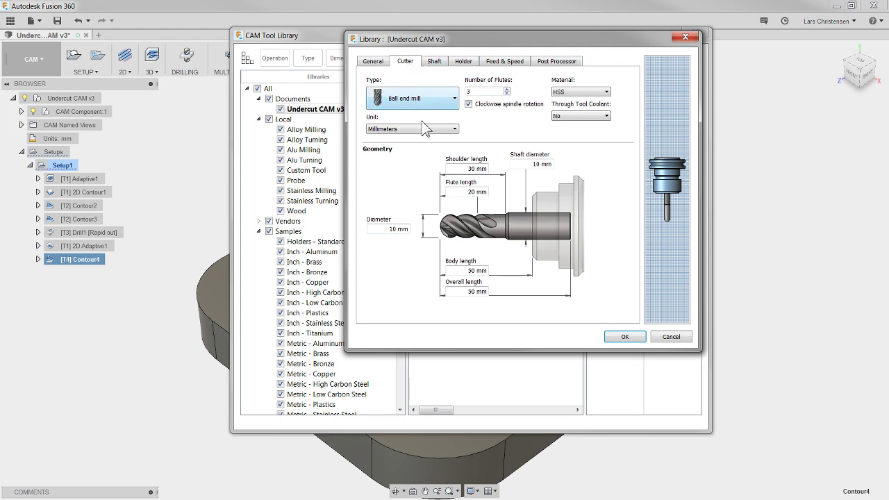
click(401, 103)
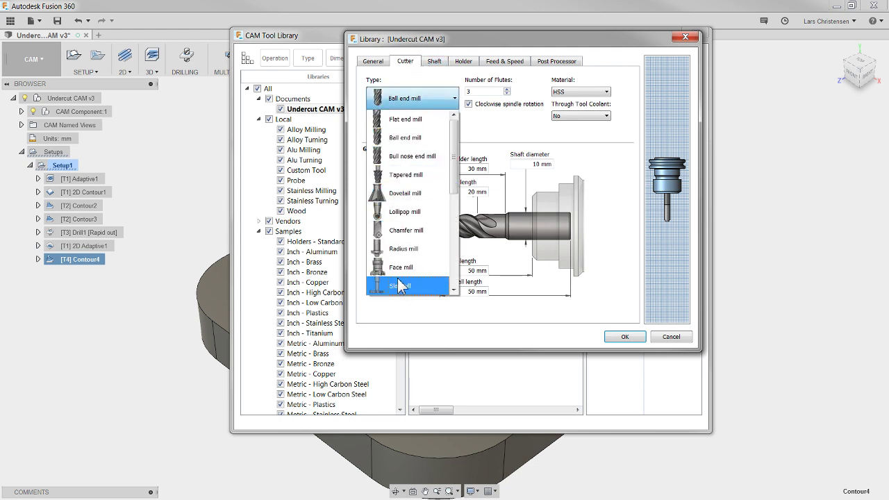
click(410, 211)
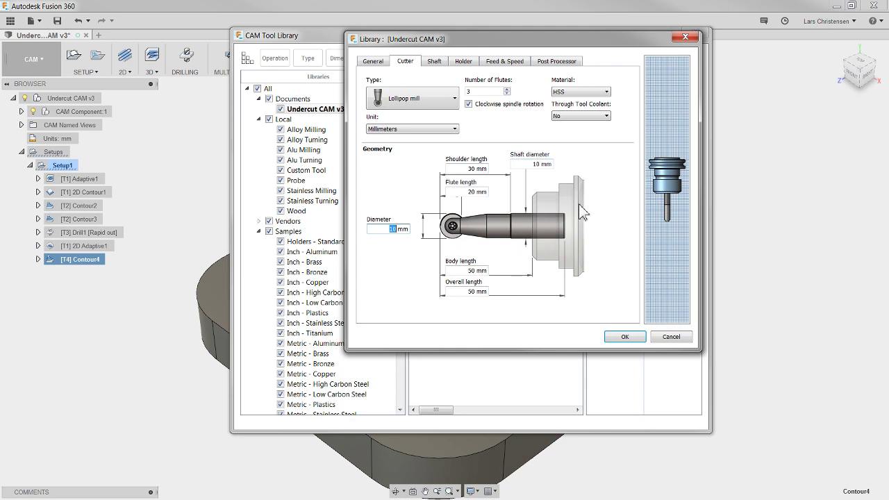
double_click(492, 91)
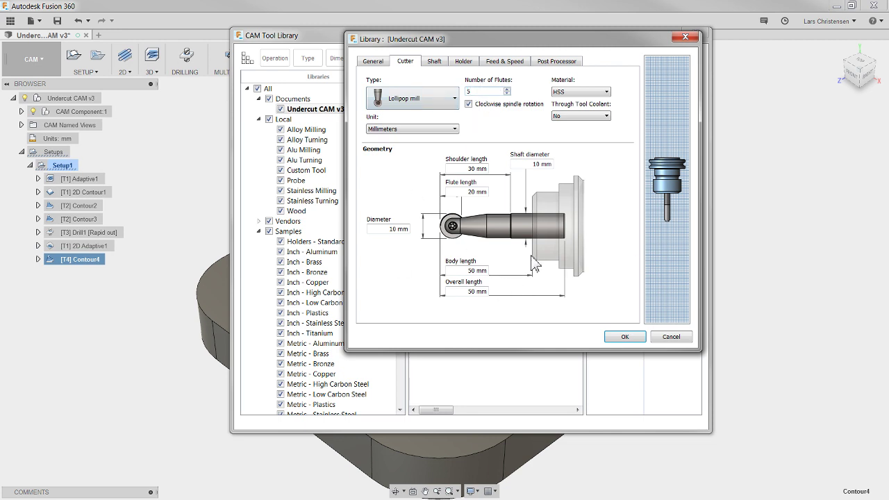
click(586, 92)
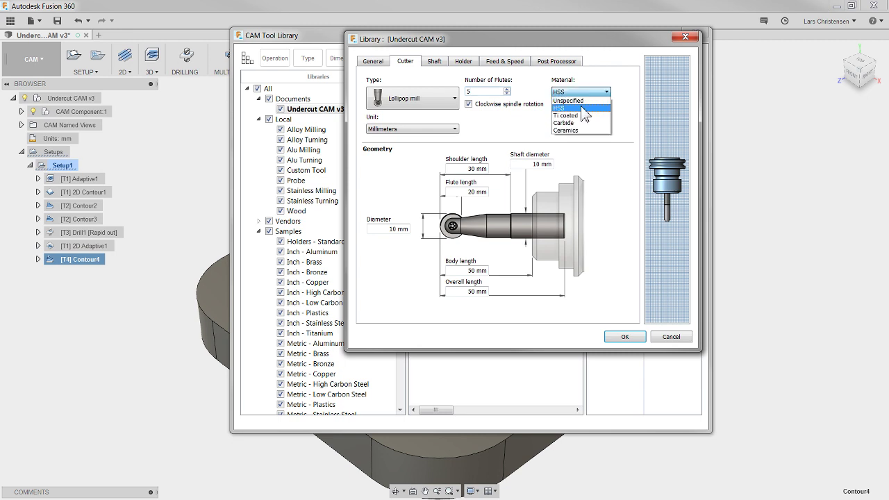
click(530, 140)
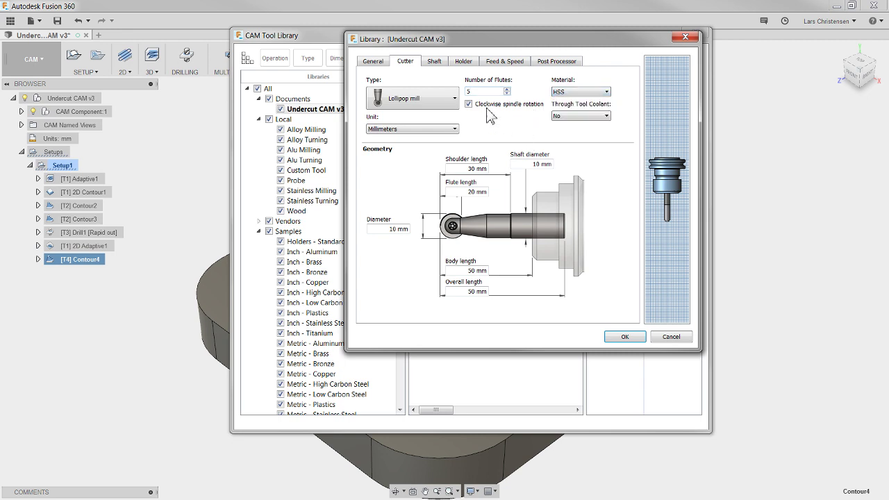
Step: Review the shaft, holder and feed/speed settings, then cancel the new tool without saving
click(443, 64)
click(467, 64)
click(511, 62)
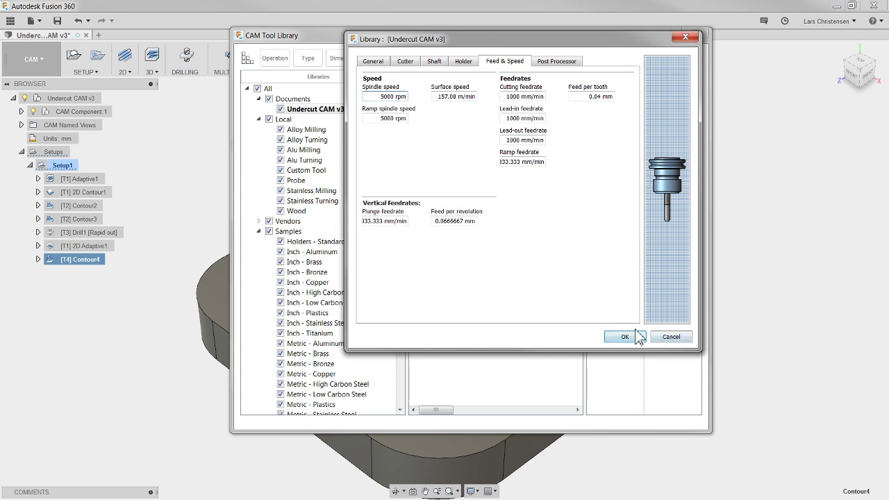
click(681, 338)
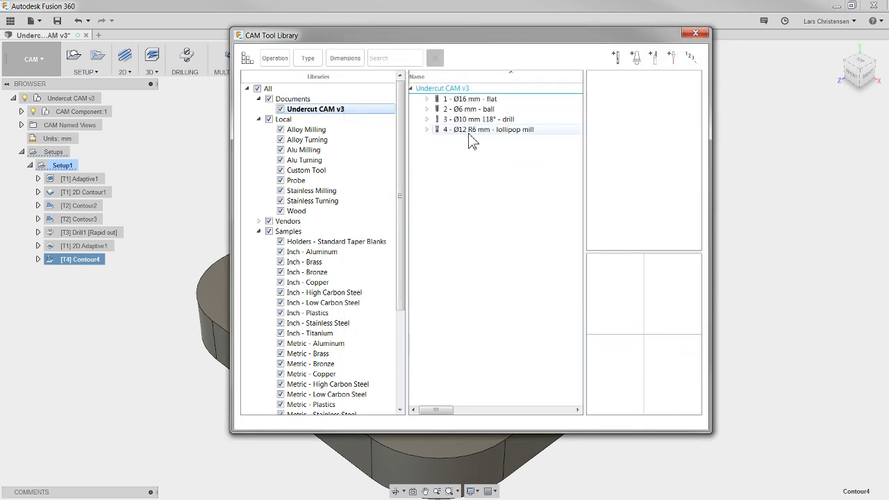
Step: Check the Ø12 R6 lollipop mill's cutter geometry via Edit Tool, then close the tool library
click(468, 132)
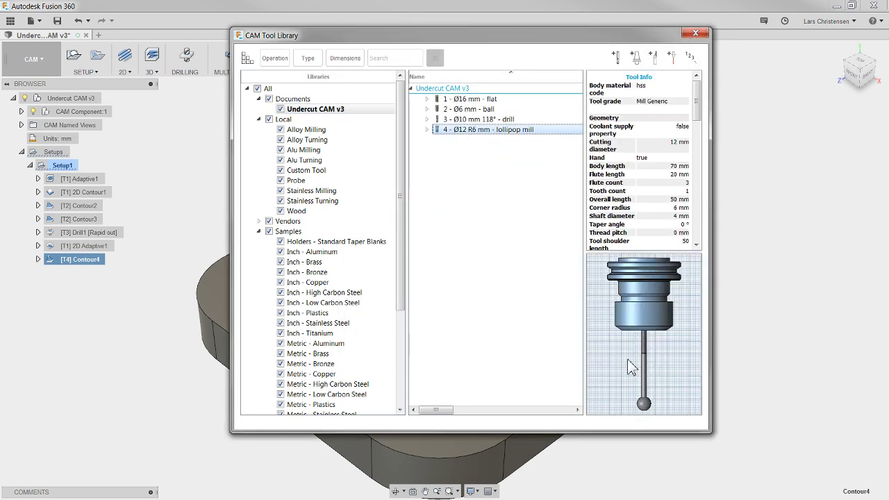
right_click(473, 132)
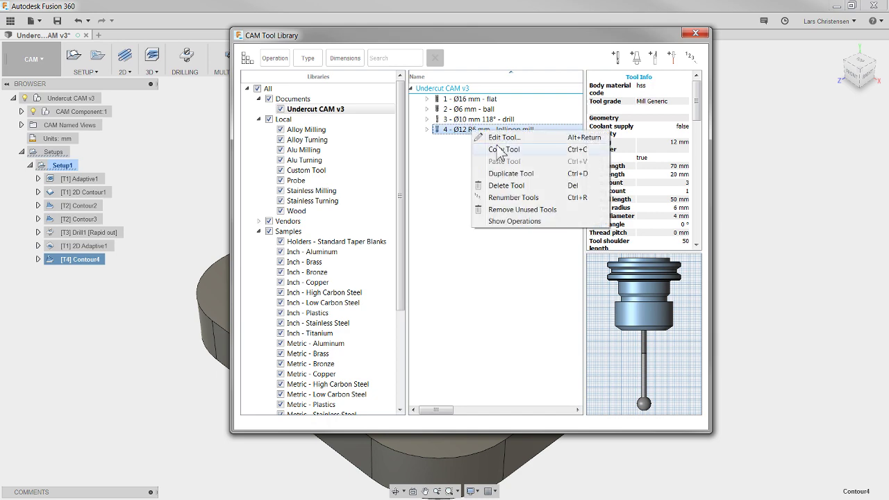
click(505, 137)
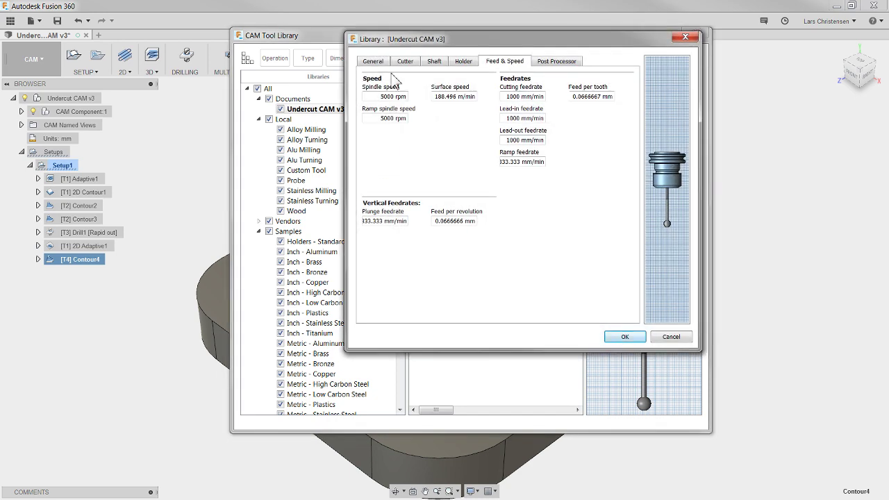
click(405, 62)
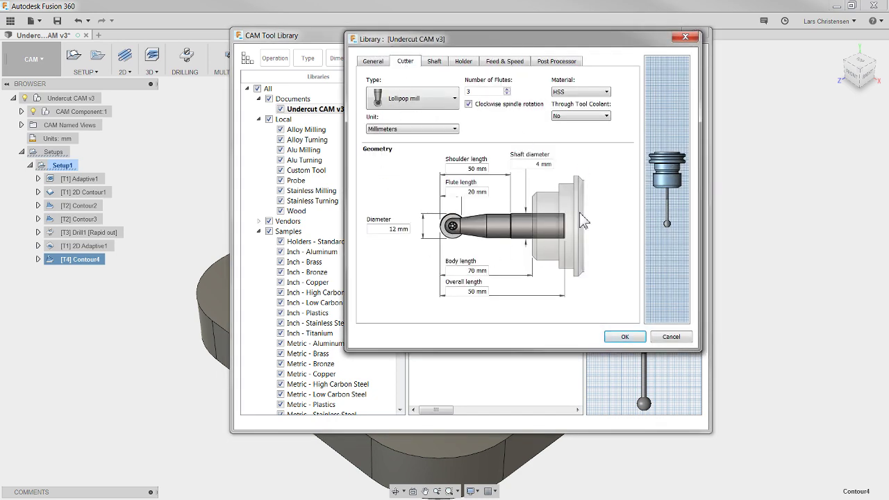
click(625, 336)
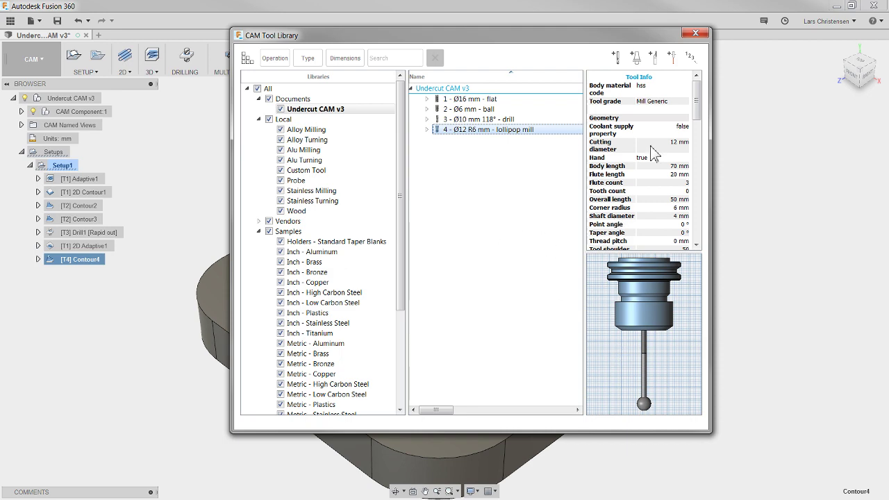
click(695, 33)
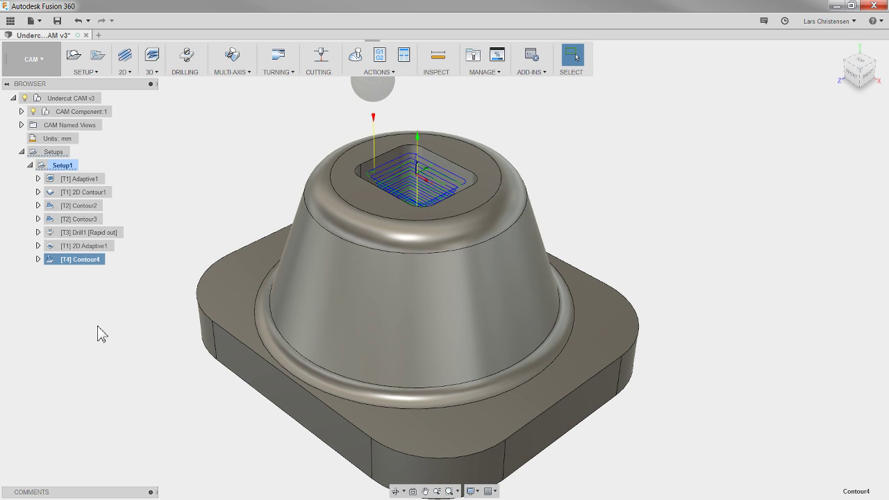
Step: Preview each of the seven operations' toolpaths, from Adaptive1 through Contour4
click(80, 179)
click(81, 192)
click(79, 206)
click(77, 219)
click(77, 233)
click(76, 246)
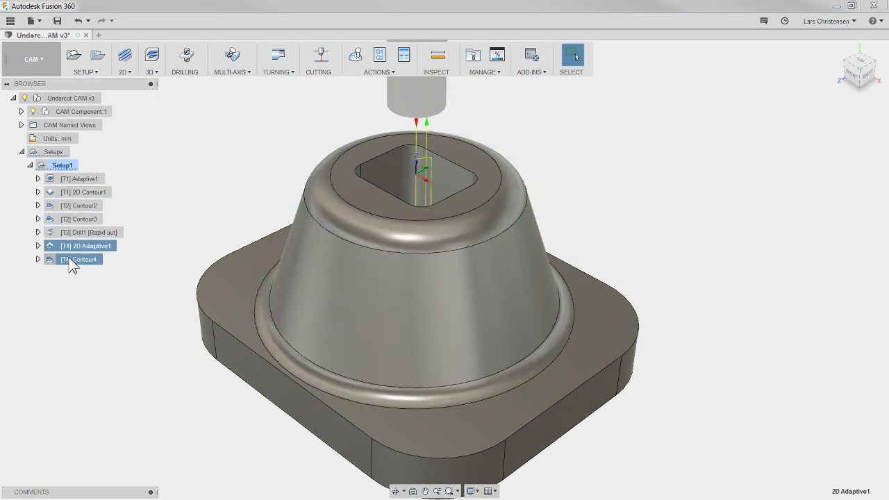
click(74, 259)
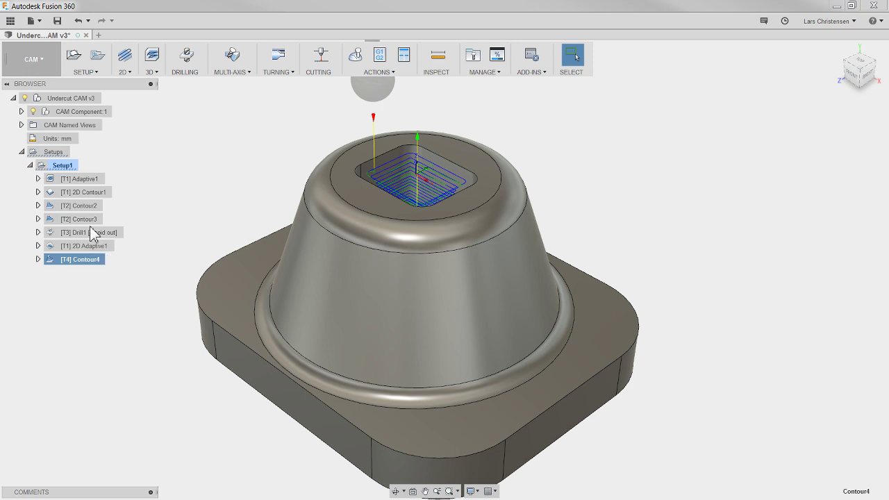
click(86, 259)
click(88, 263)
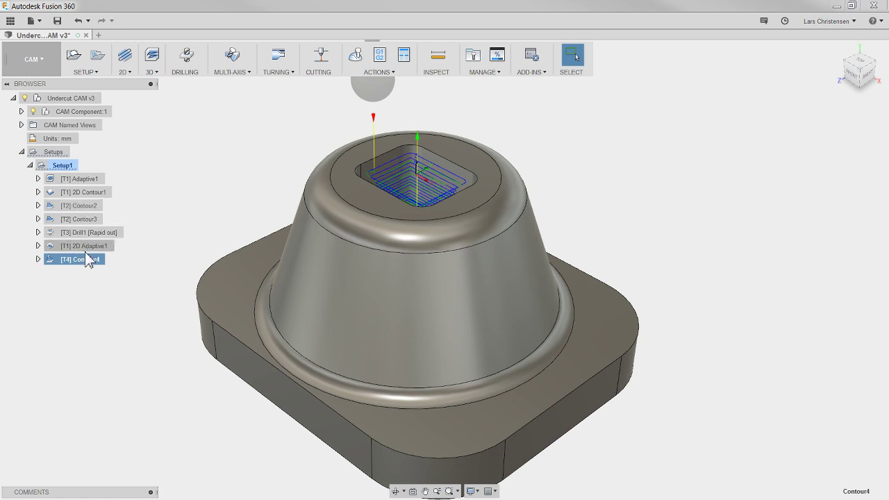
Step: Delete all seven operations, Adaptive1 to Contour4, and select Setup1 to show its stock
shift+click(78, 179)
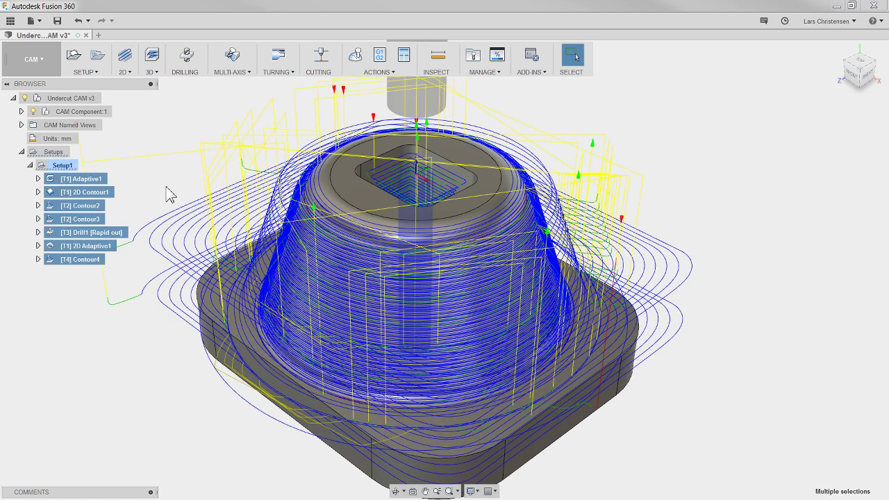
key(Delete)
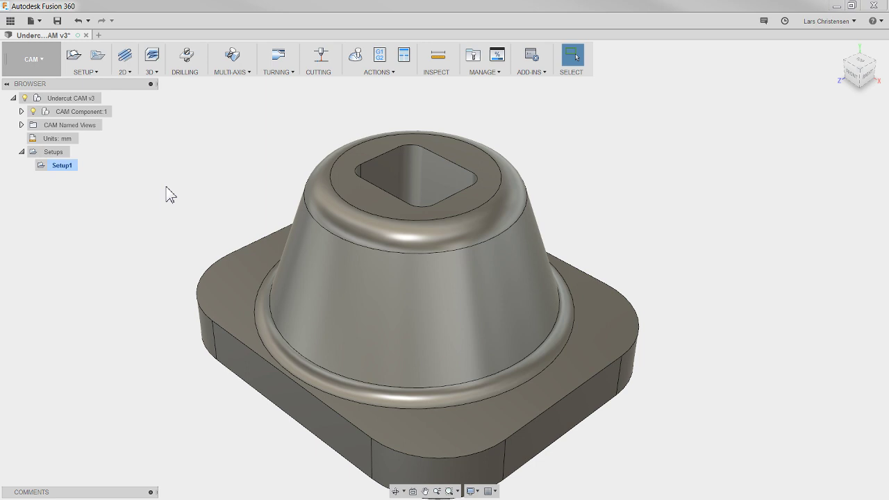
click(62, 166)
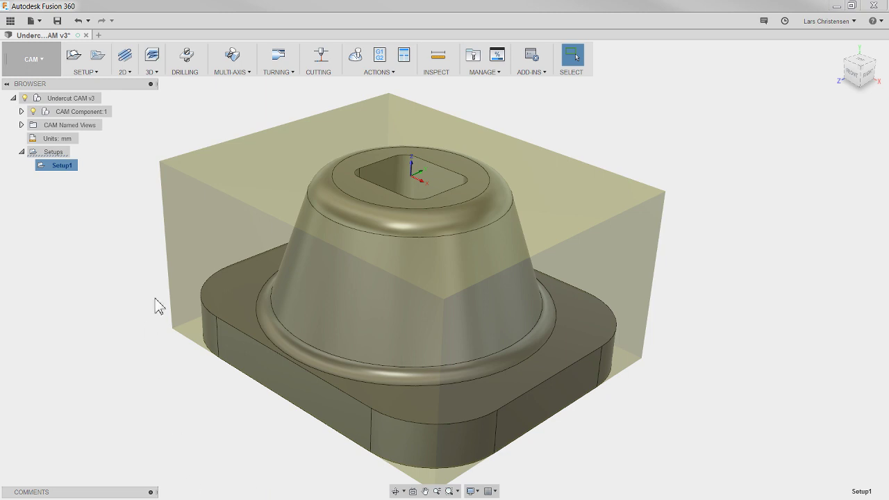
Step: Start a new Adaptive Clearing operation and browse the tool libraries for a cutter
click(152, 58)
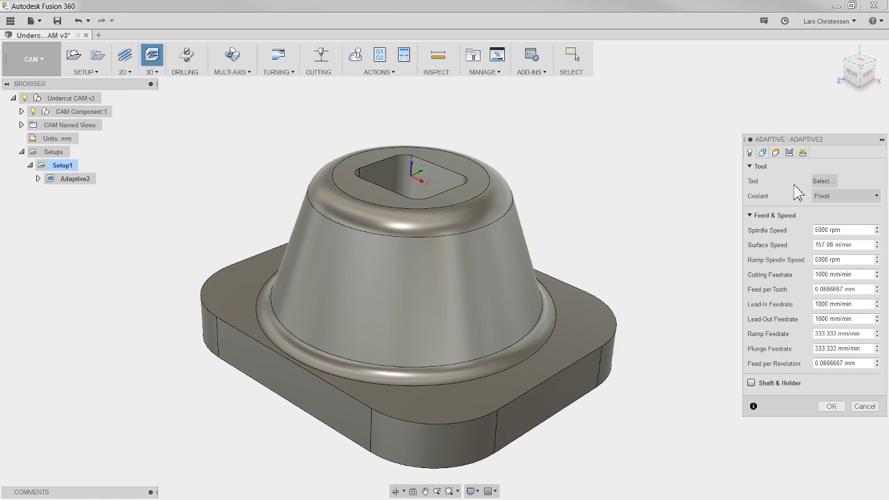
click(823, 181)
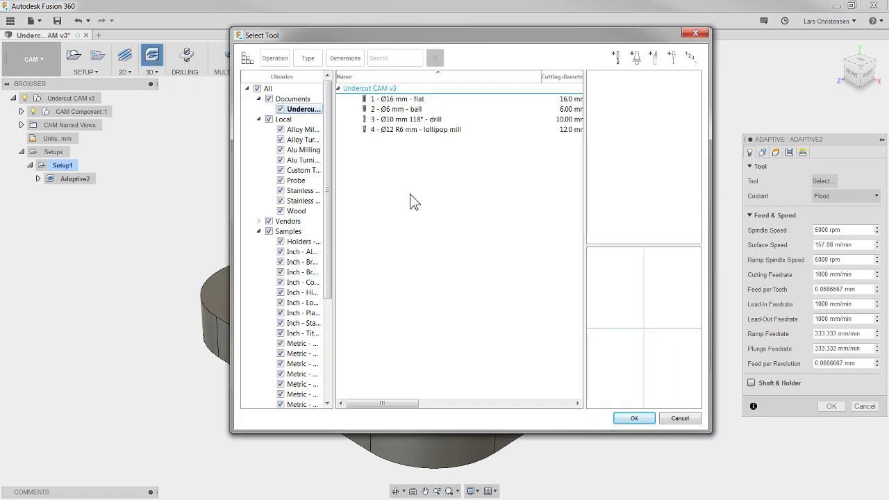
click(420, 99)
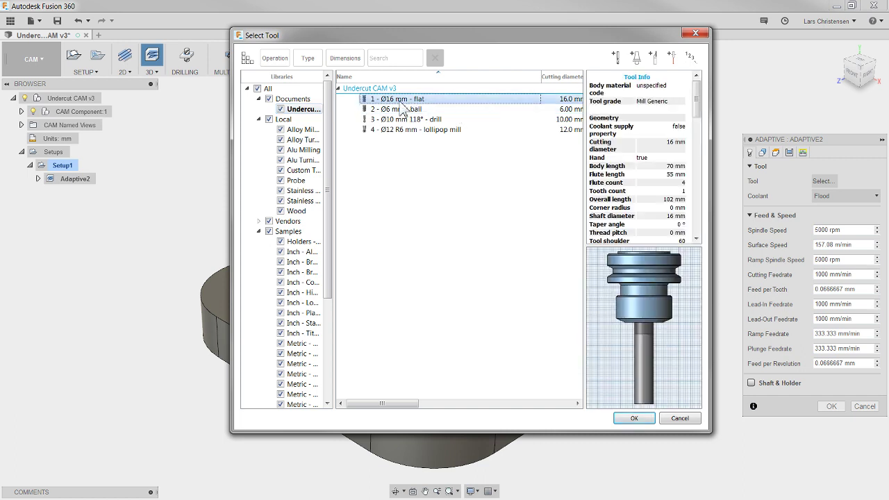
drag(331, 278, 331, 382)
click(306, 393)
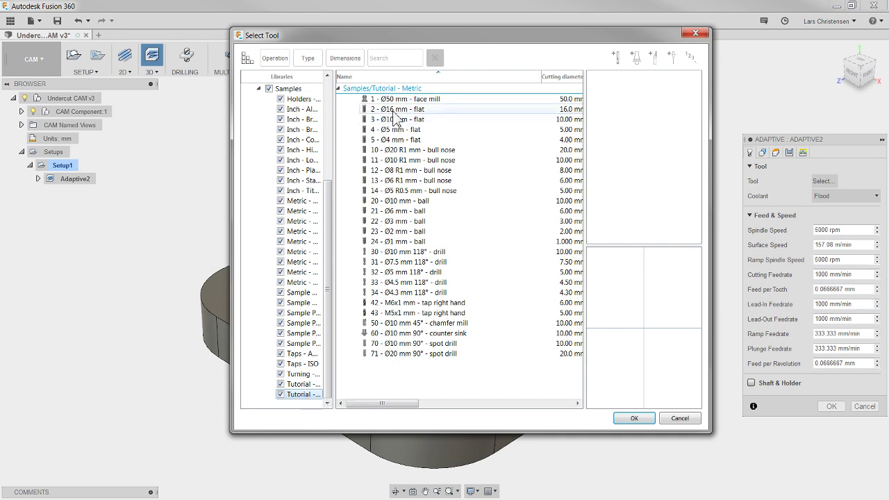
click(679, 418)
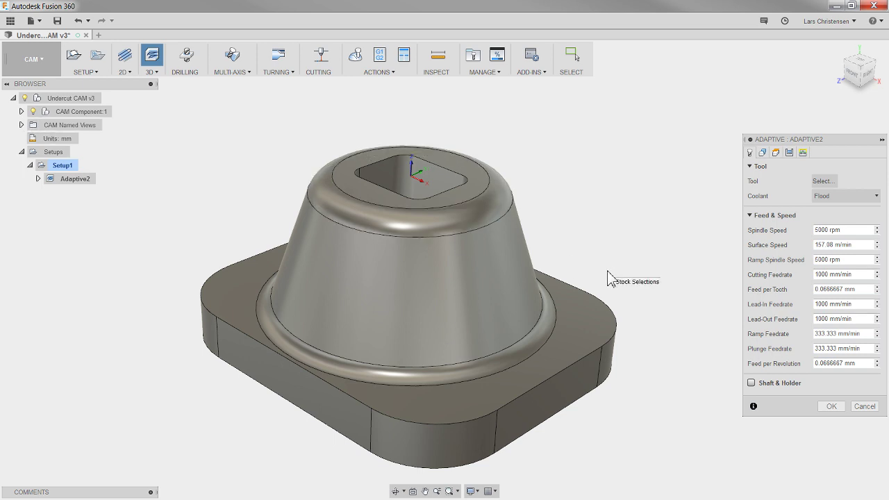
Step: Assign the 1 - Ø16 mm - flat end mill and generate the Adaptive2 toolpath
click(151, 70)
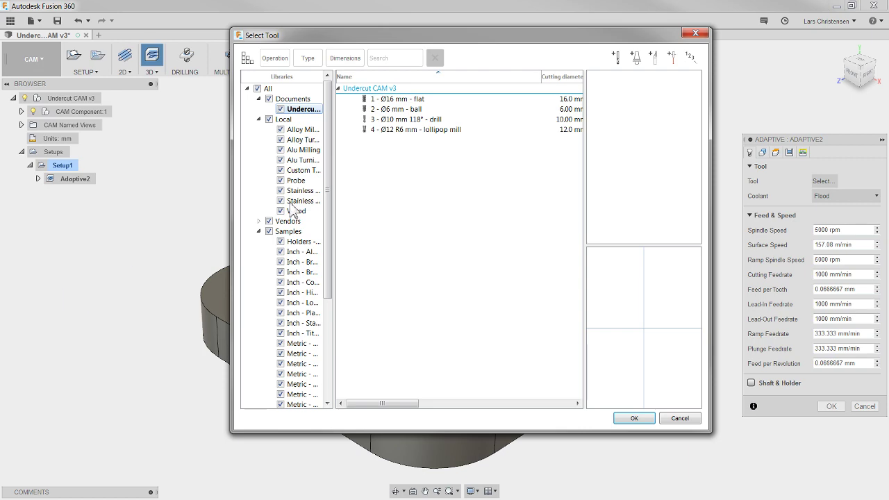
click(400, 98)
click(633, 417)
click(831, 406)
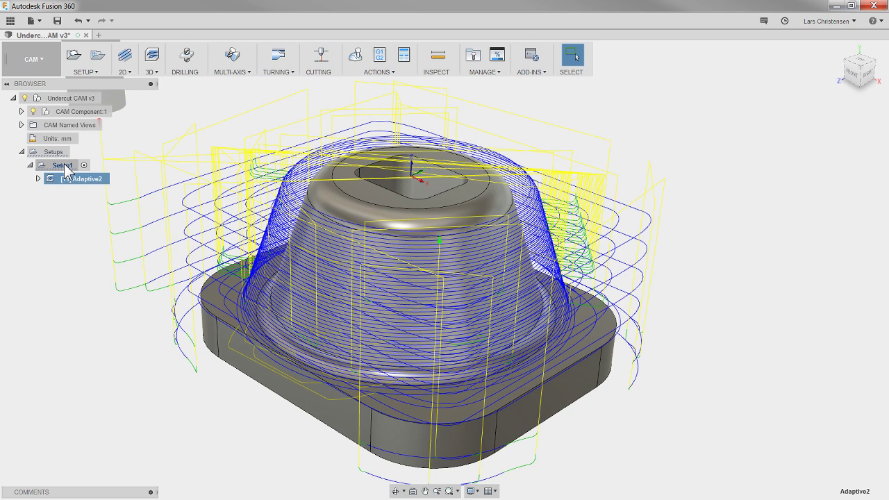
Step: Edit Adaptive2 and show its Heights settings with clearance, retract, top and bottom planes
click(64, 166)
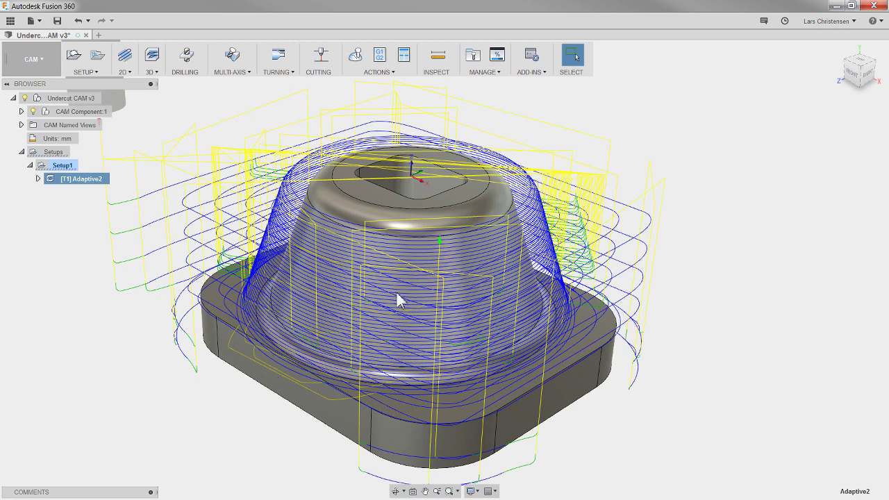
scroll(410, 266, down, 2)
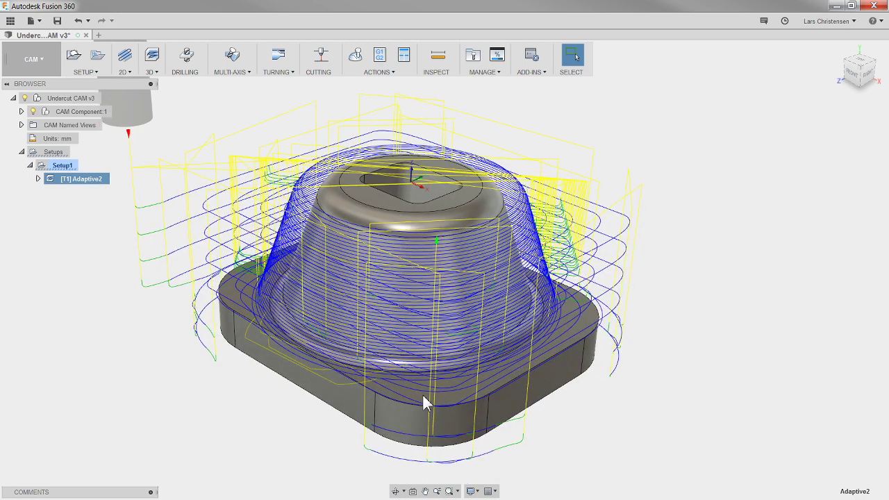
scroll(451, 314, up, 2)
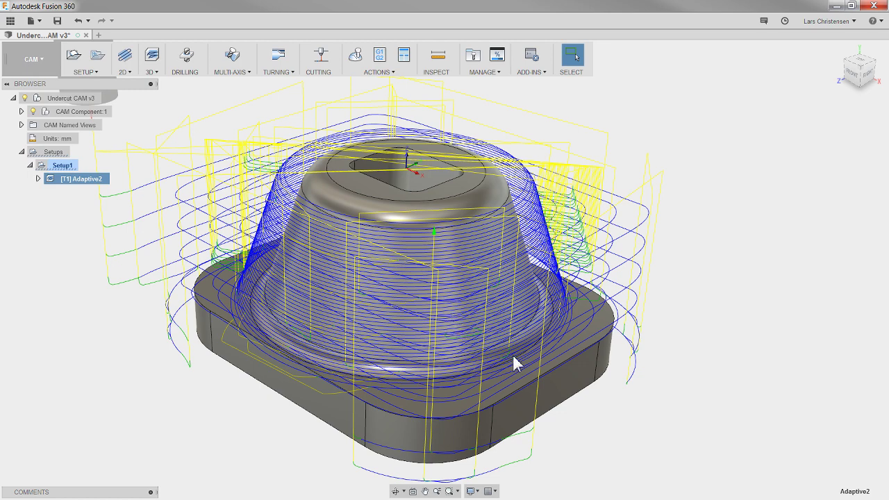
right_click(82, 178)
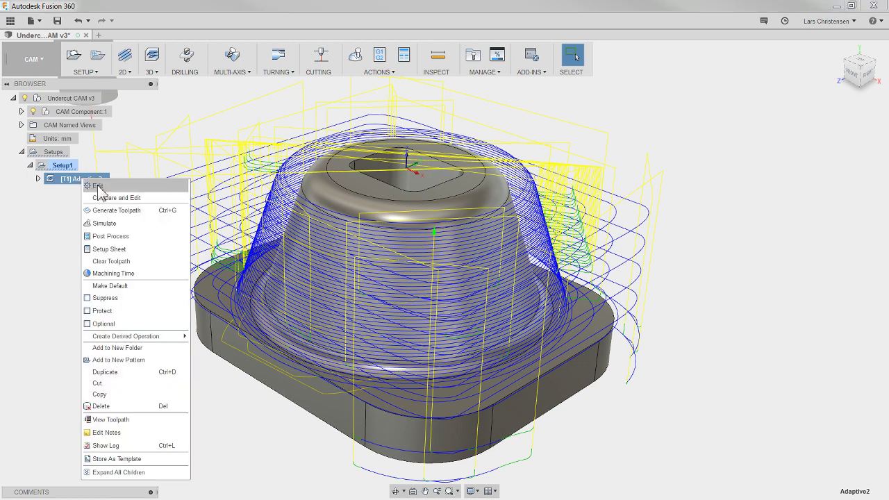
click(92, 185)
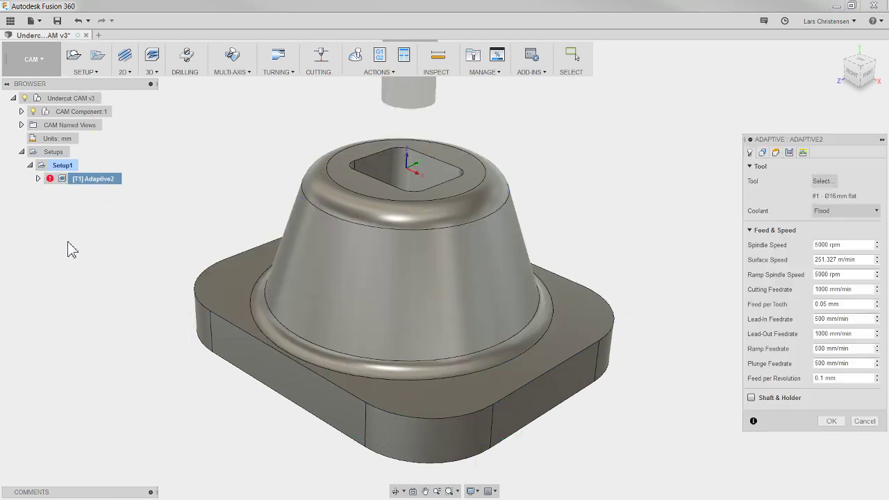
click(778, 154)
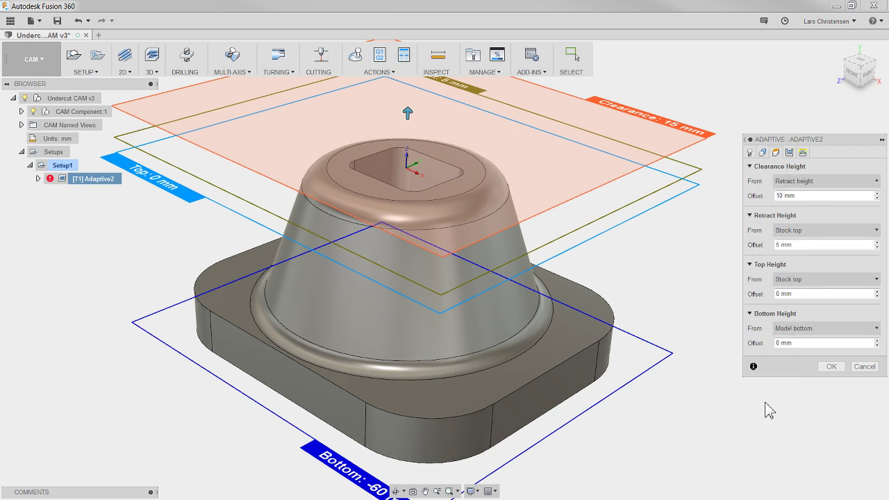
Step: Set Adaptive2's bottom height from Selection to the base's top face and regenerate
click(821, 331)
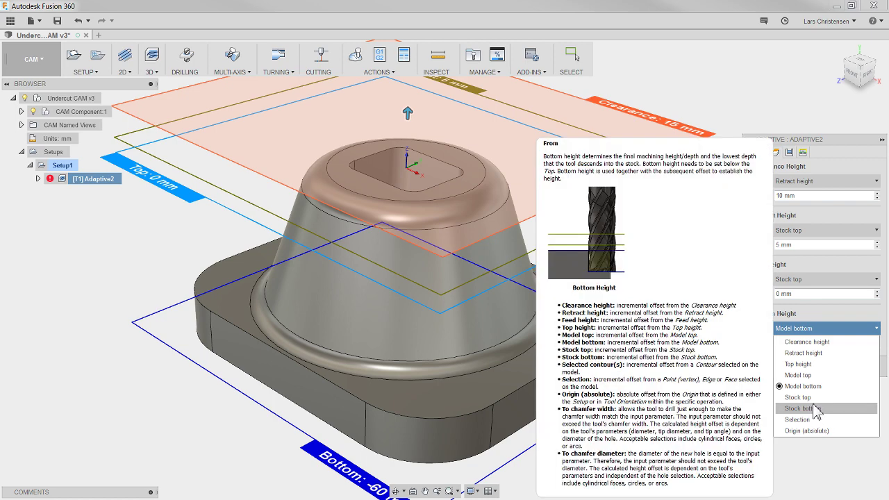
click(806, 420)
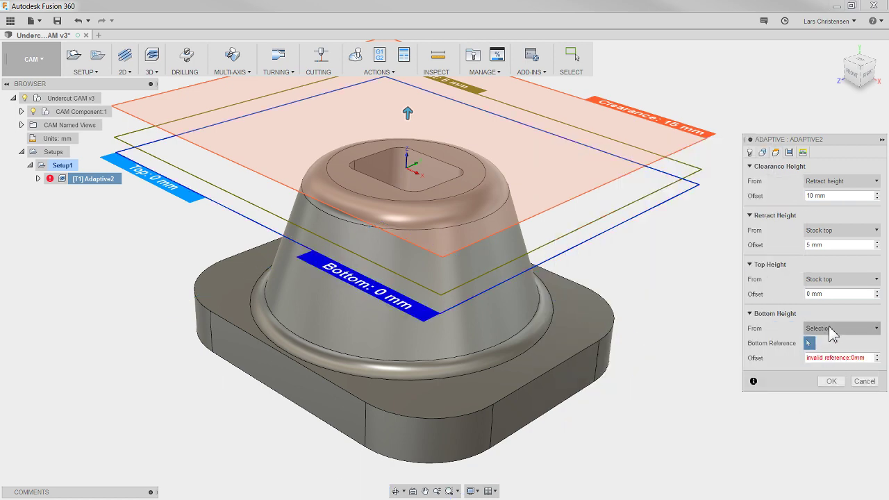
click(471, 412)
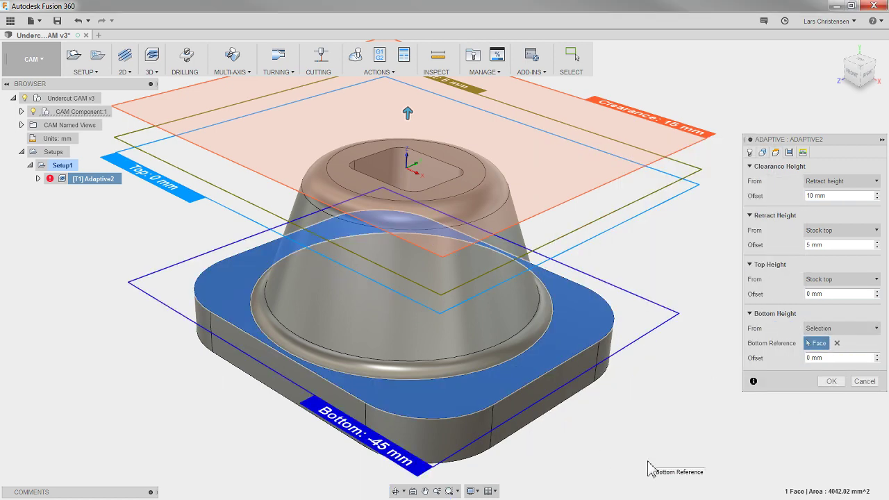
click(832, 382)
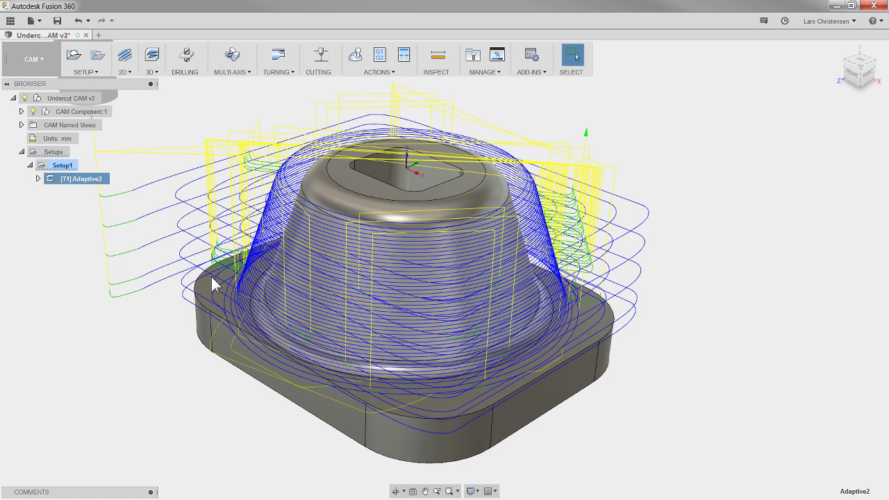
right_click(77, 180)
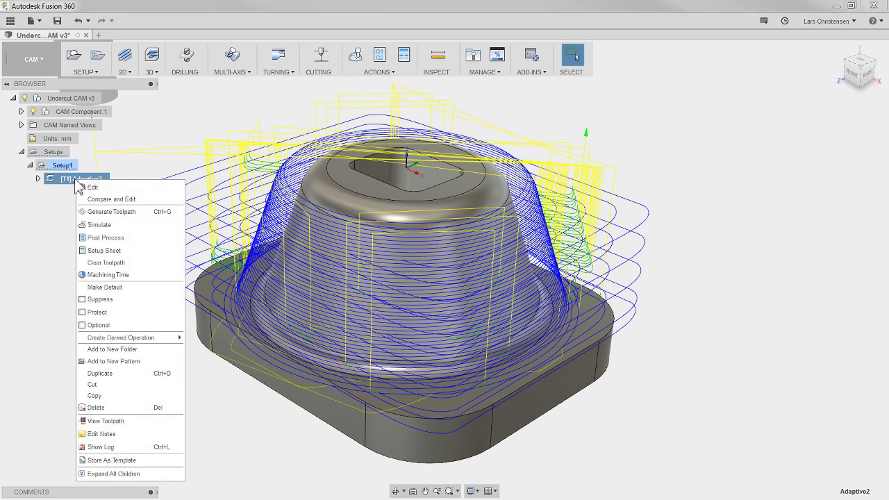
Step: Edit Adaptive2's passes and set the maximum roughing stepdown to 25 mm
click(85, 188)
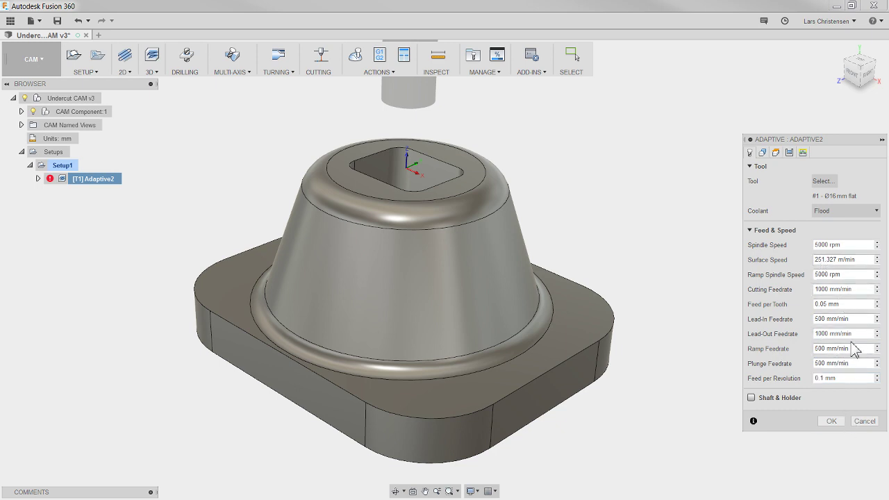
mouse_move(841, 304)
click(790, 153)
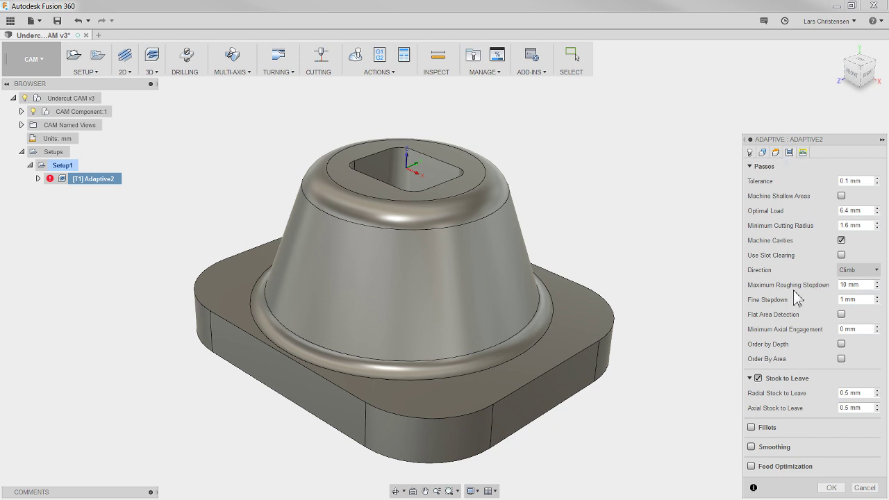
double_click(854, 285)
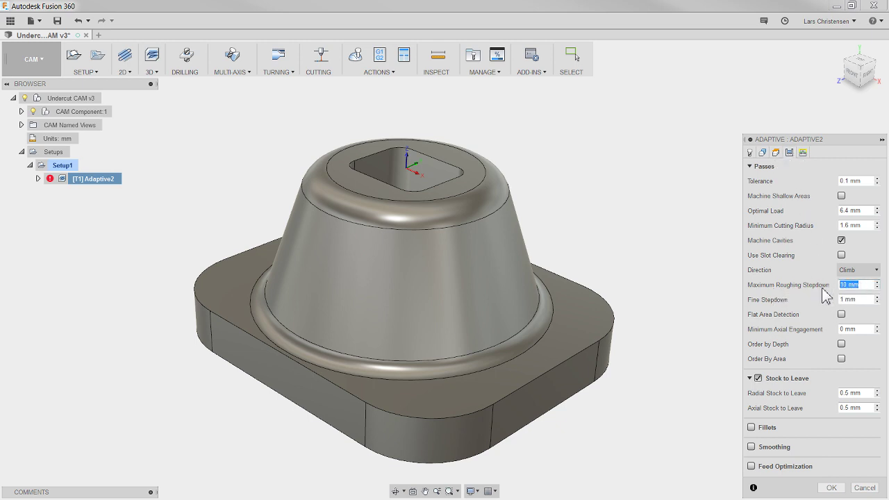
text(25)
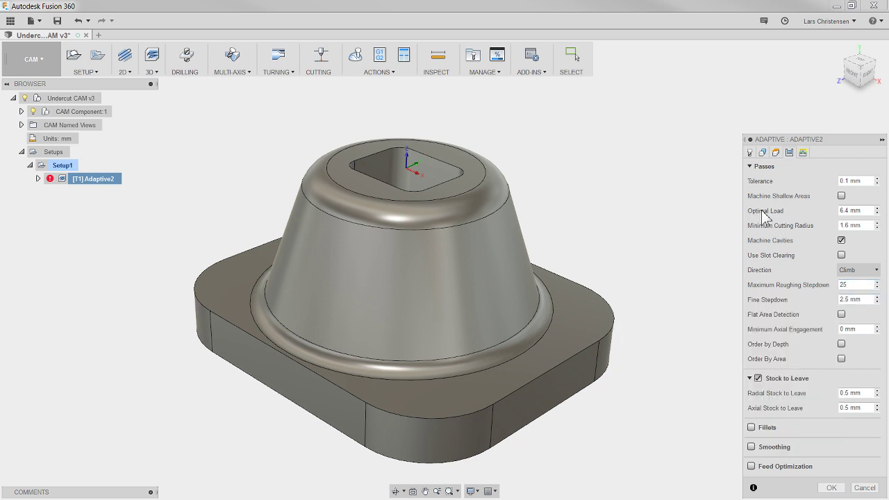
Step: Set the optimal load to 2 mm, keep the 25 mm stepdown, and regenerate the toolpath
double_click(859, 214)
key(ctrl+a)
text(2.)
double_click(840, 285)
click(848, 284)
double_click(842, 211)
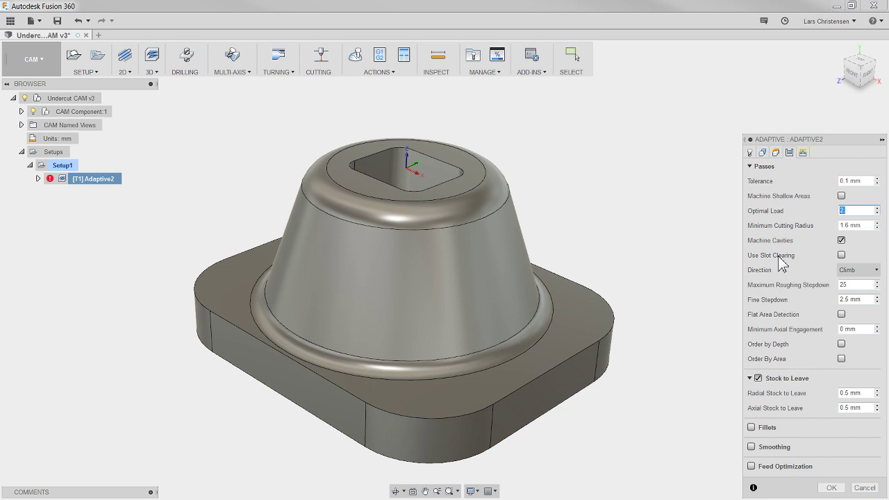
click(831, 488)
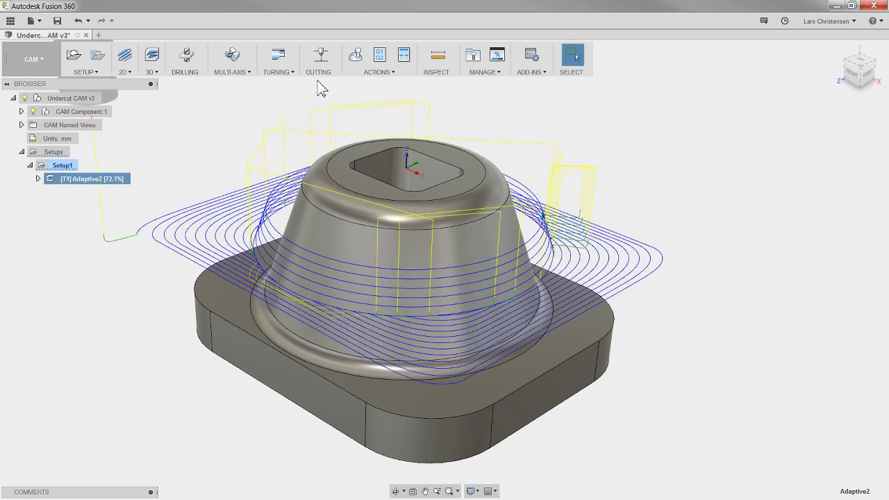
click(357, 60)
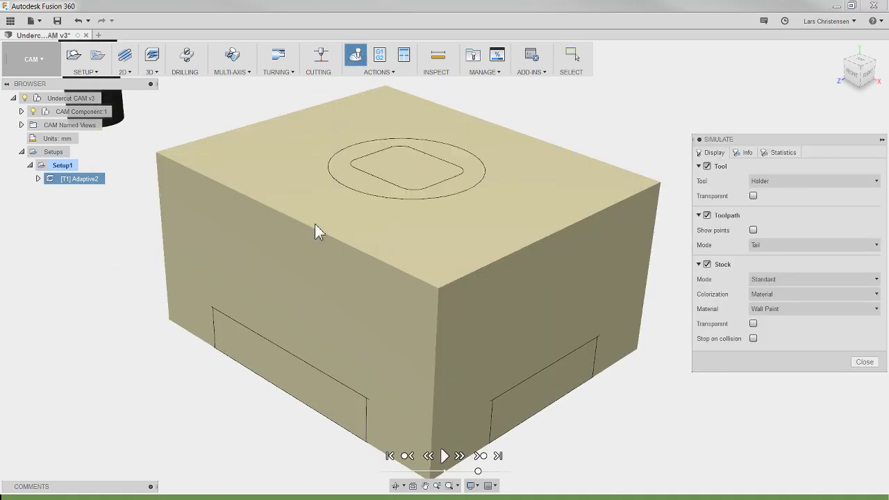
click(444, 456)
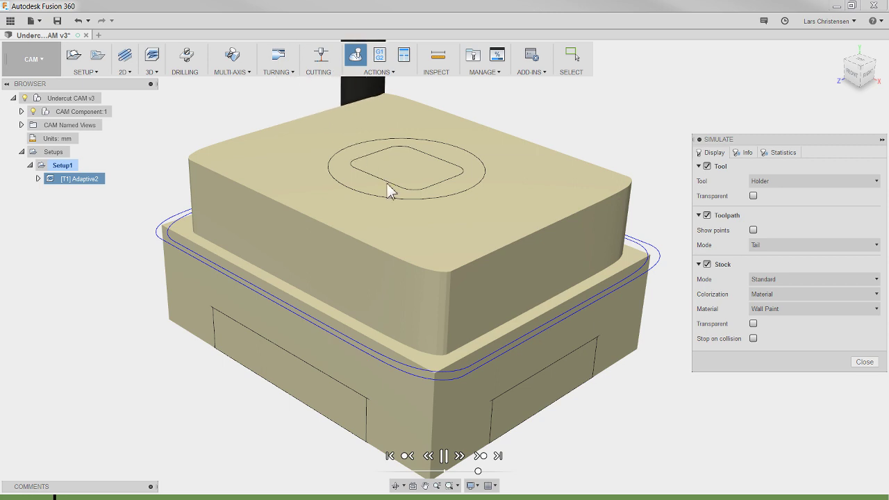
drag(479, 472, 489, 471)
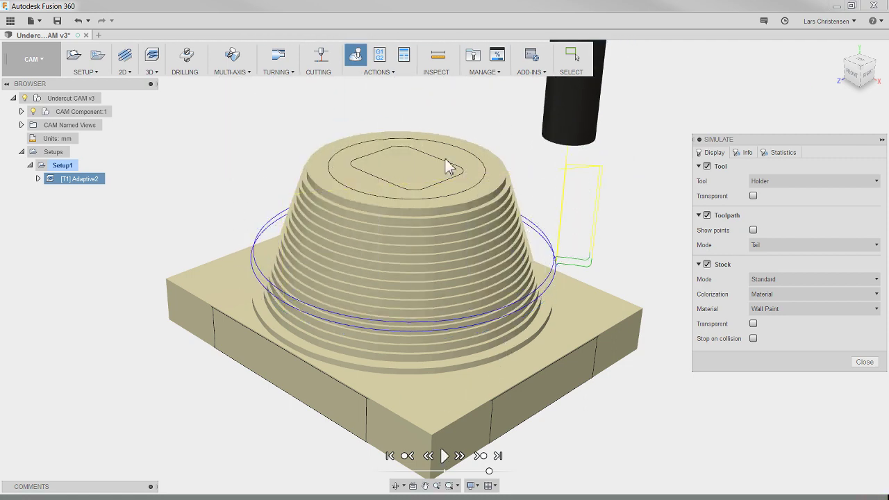
click(867, 362)
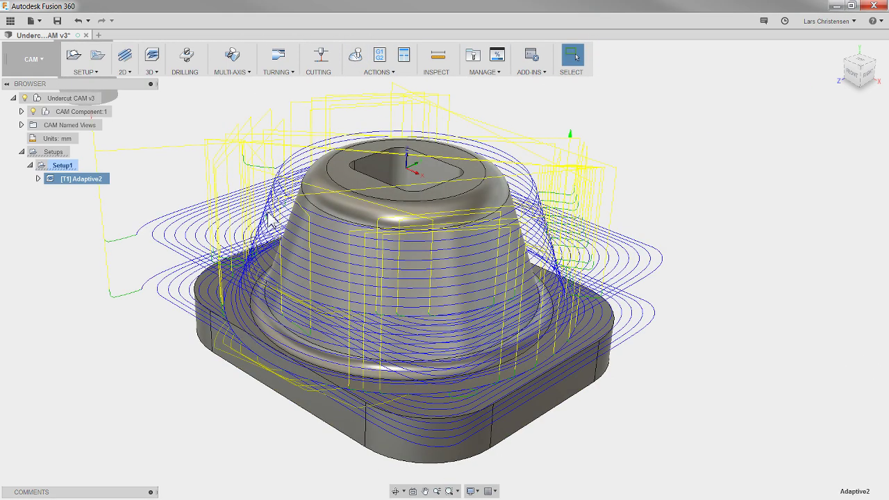
Step: Set Adaptive2's axial stock to leave to 0, keeping 0.5 mm radial, and regenerate
right_click(91, 182)
click(103, 187)
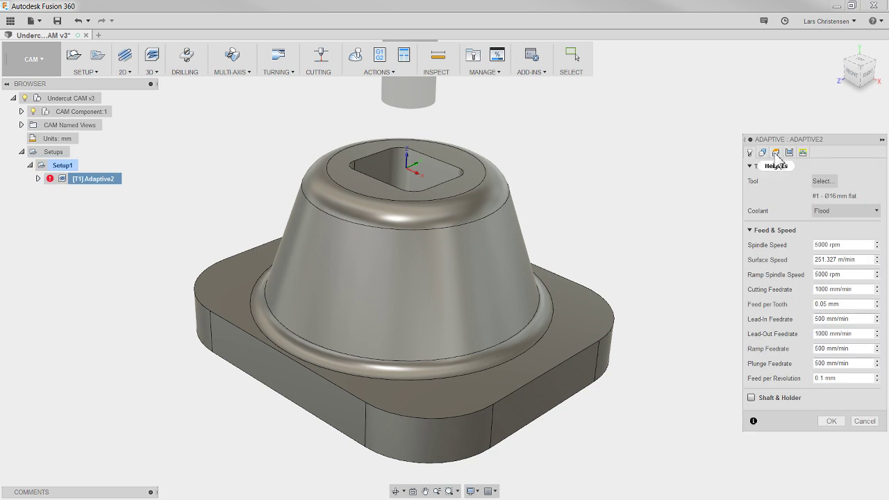
click(790, 153)
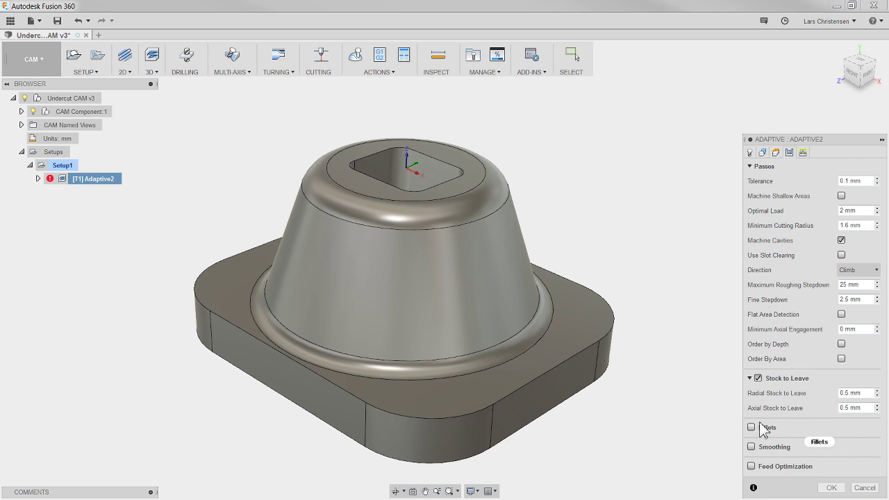
text(0)
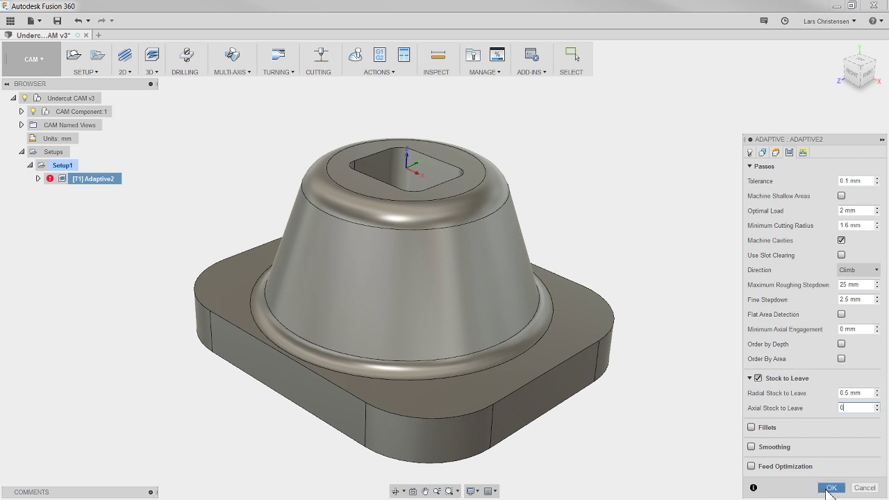
click(831, 488)
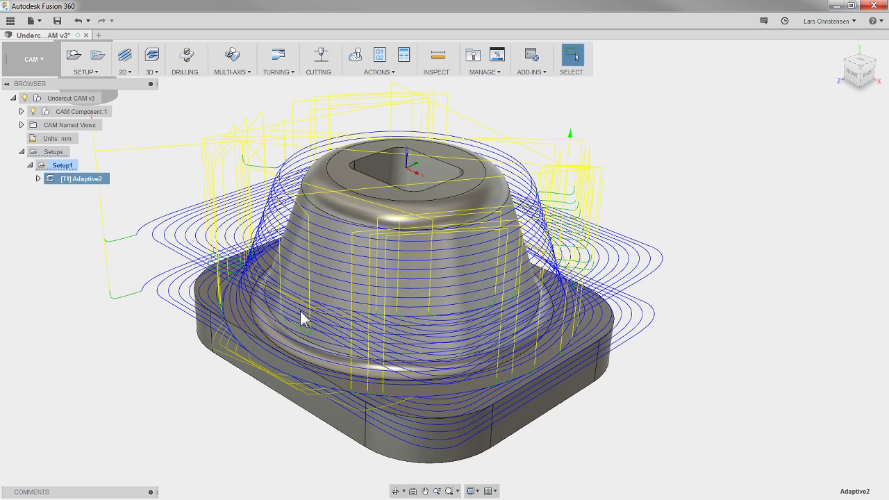
click(355, 56)
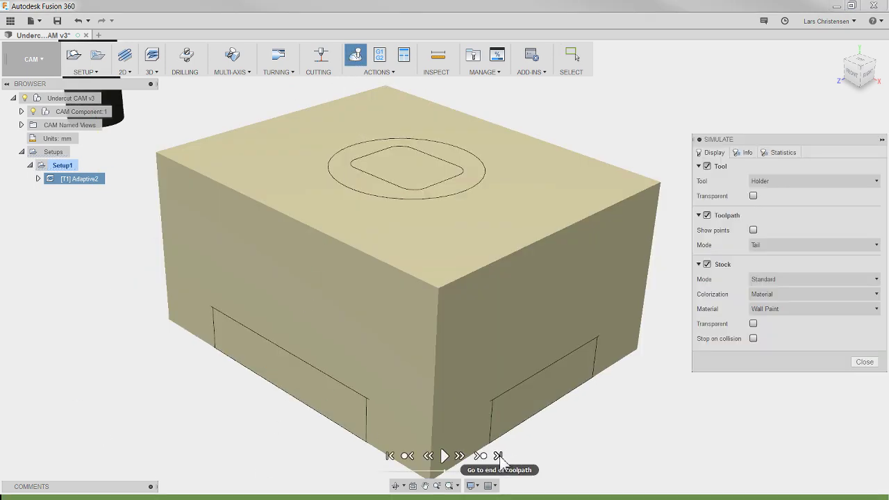
click(498, 455)
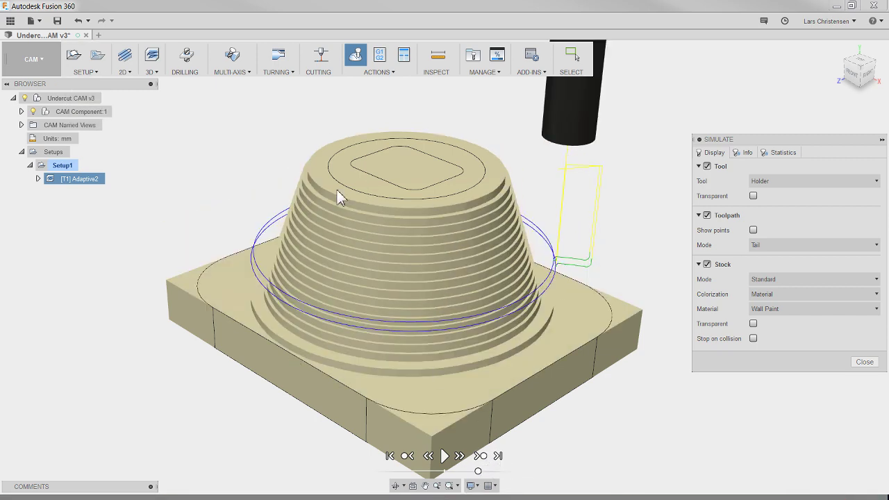
shift+middle_drag(337, 230, 369, 214)
scroll(369, 215, up, 5)
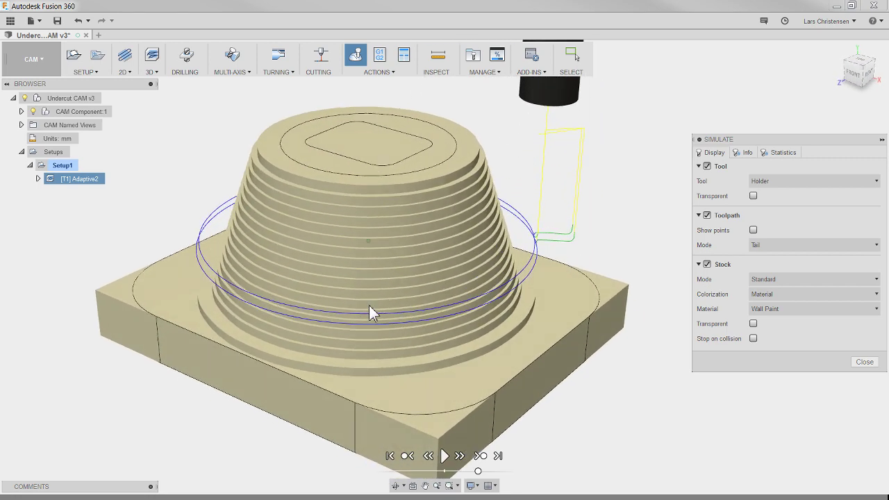
shift+middle_drag(359, 311, 375, 212)
click(864, 362)
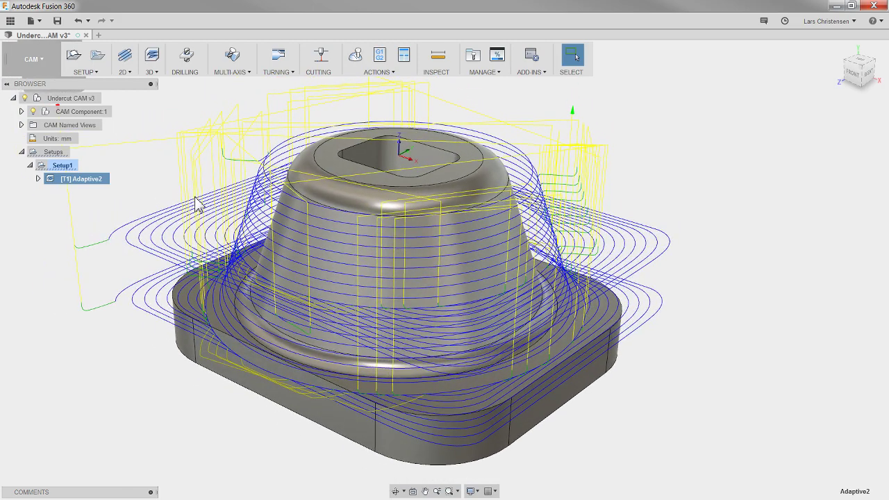
Step: Add a 3D Contour operation with the 2 - Ø6 mm - ball mill and generate Contour5
click(156, 72)
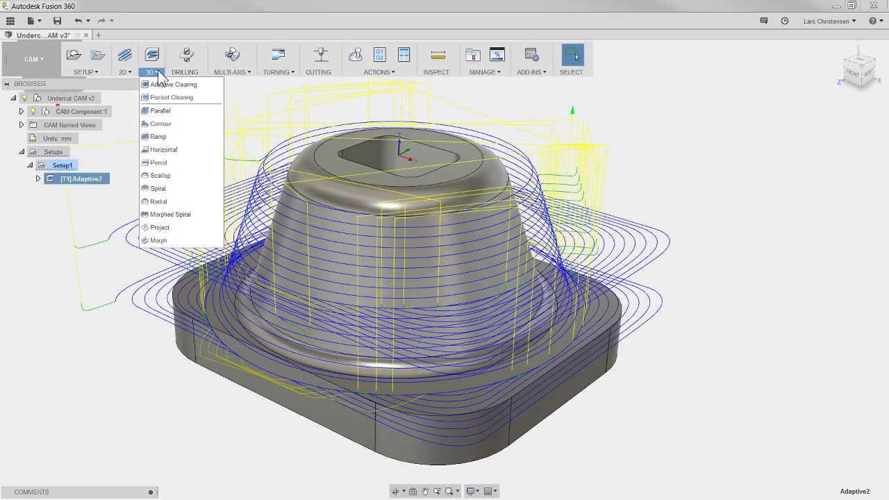
click(161, 125)
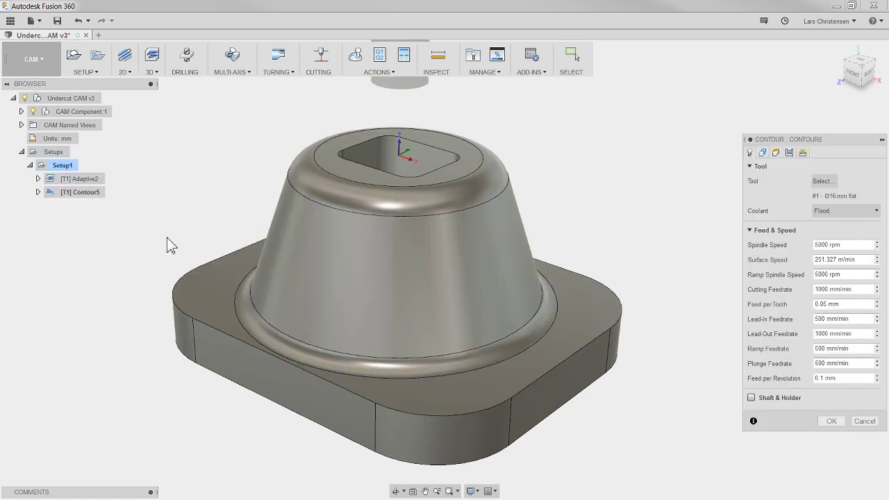
click(825, 182)
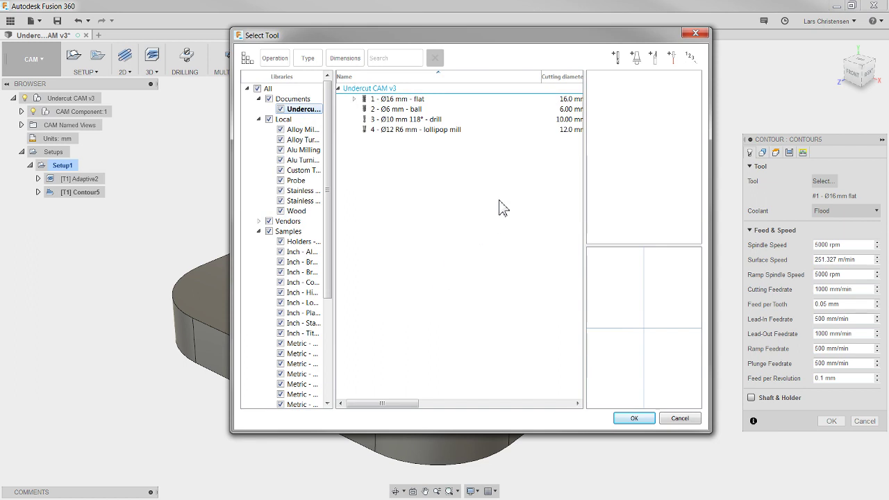
click(397, 110)
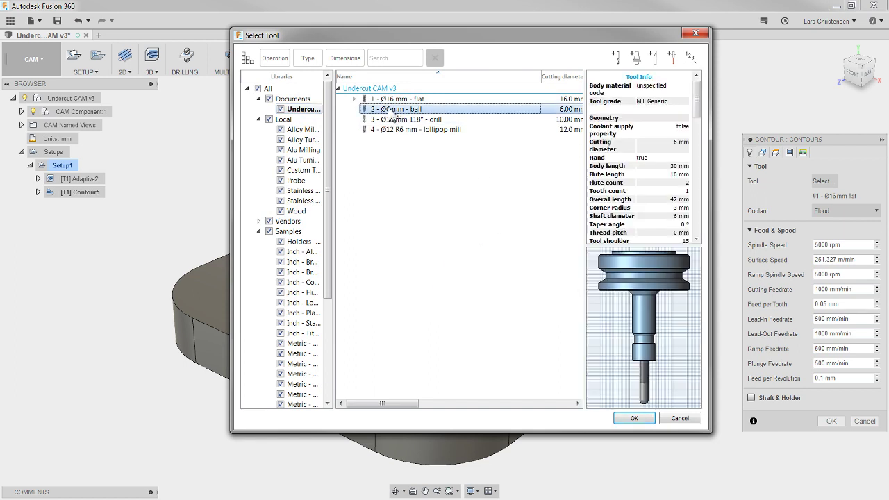
click(633, 418)
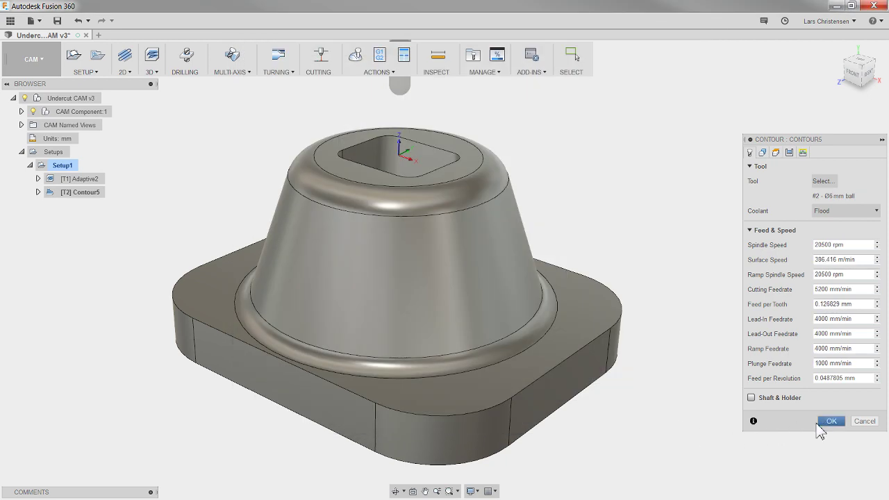
click(832, 421)
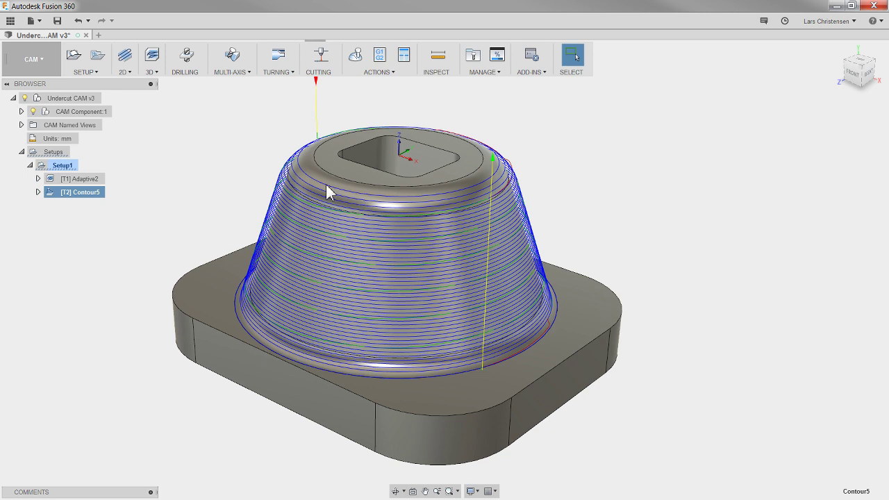
Step: Edit Contour5's passes to leave 0.1 mm stock with a 1.5 mm maximum stepdown and regenerate
right_click(83, 201)
click(101, 202)
click(790, 153)
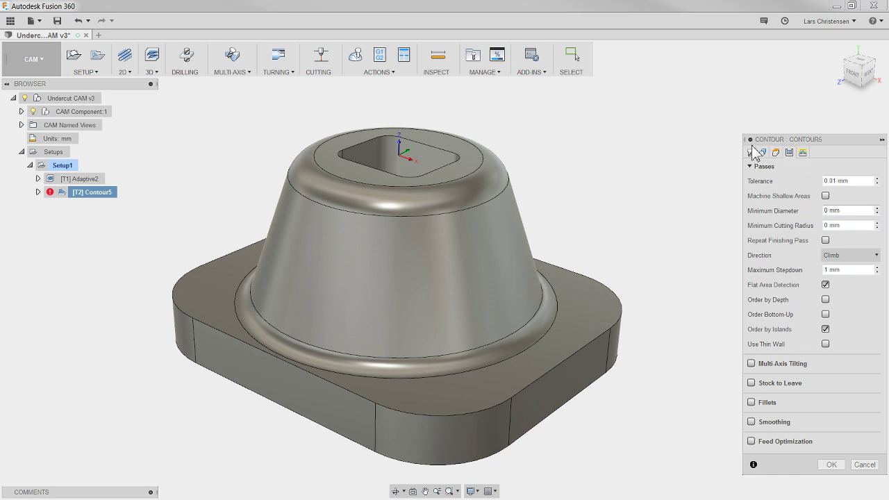
click(751, 383)
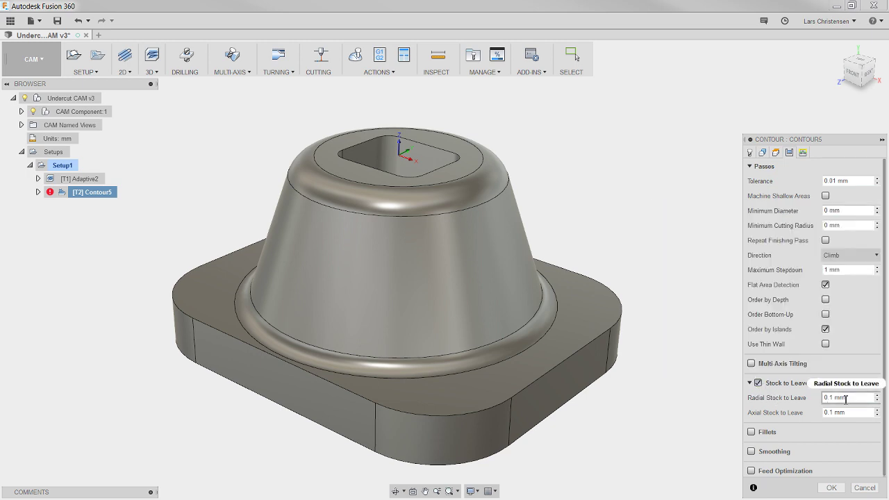
click(825, 397)
click(839, 410)
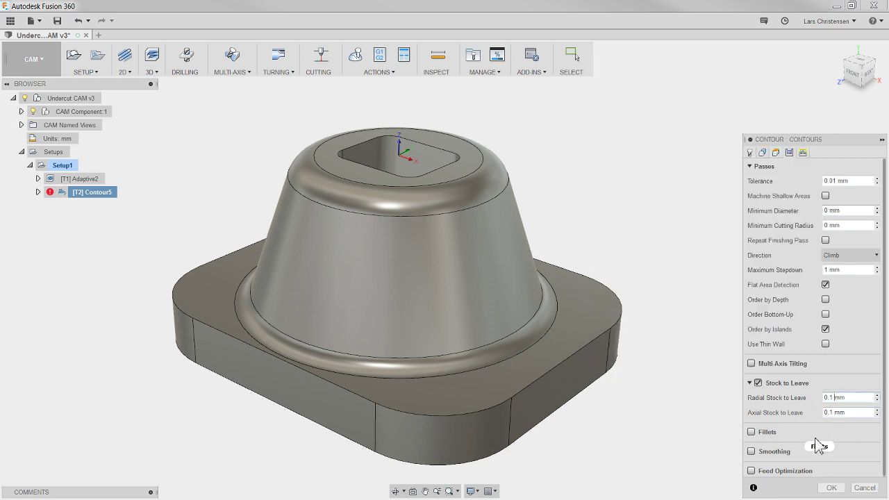
click(846, 270)
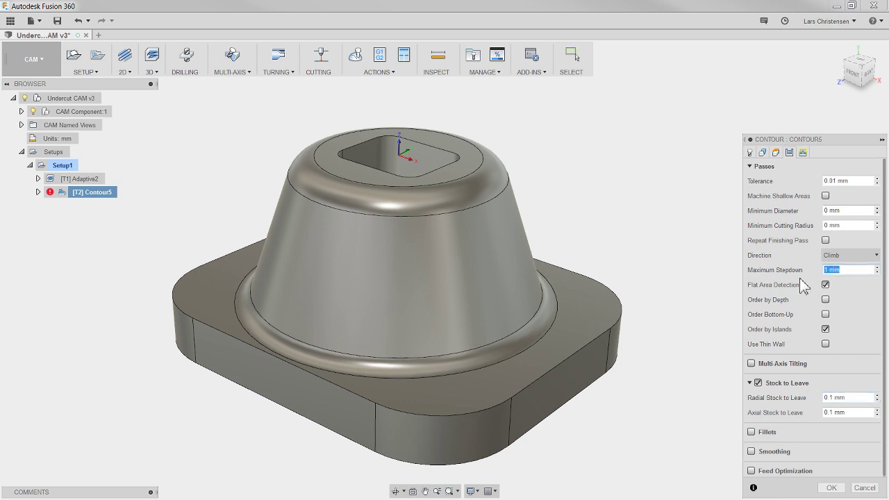
click(832, 489)
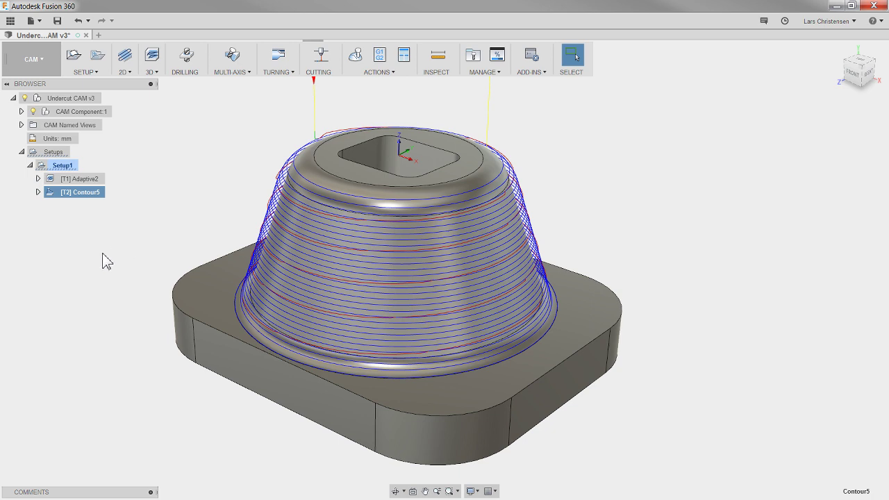
Step: Create a new 3D contour operation derived from Contour5
right_click(79, 197)
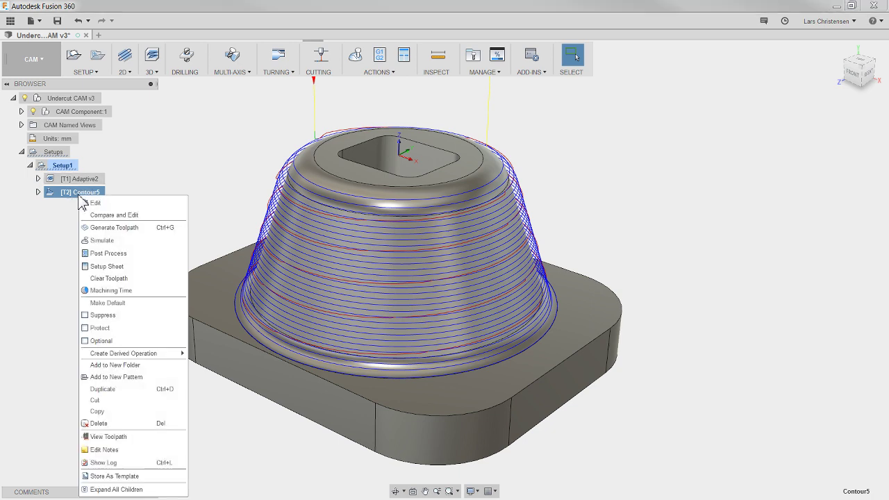
mouse_move(200, 362)
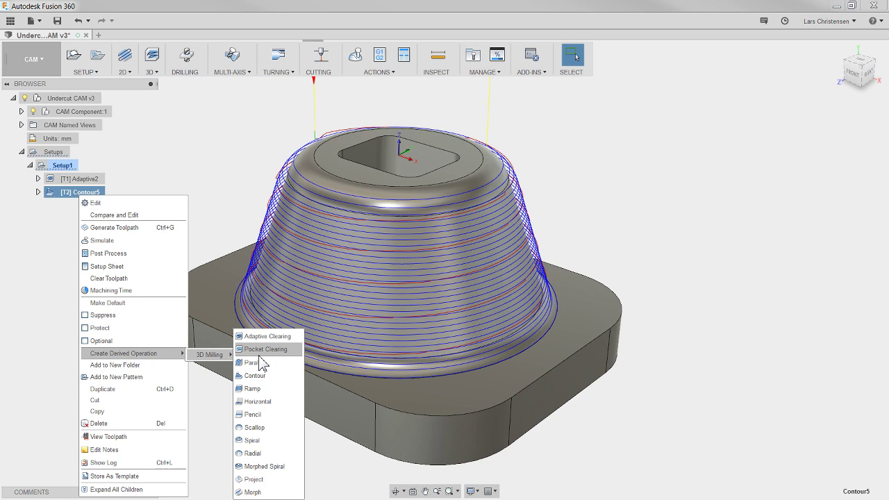
click(255, 376)
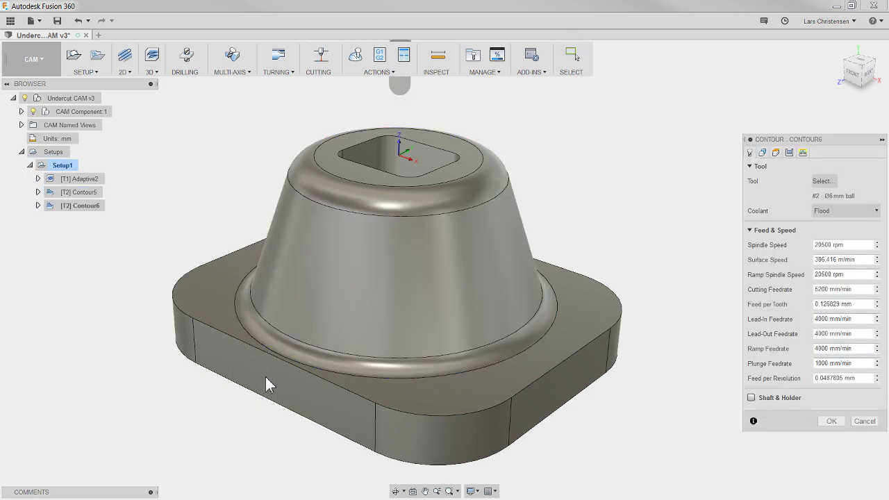
Step: Turn off stock to leave, set maximum stepdown to 1 mm, and generate Contour6
click(789, 152)
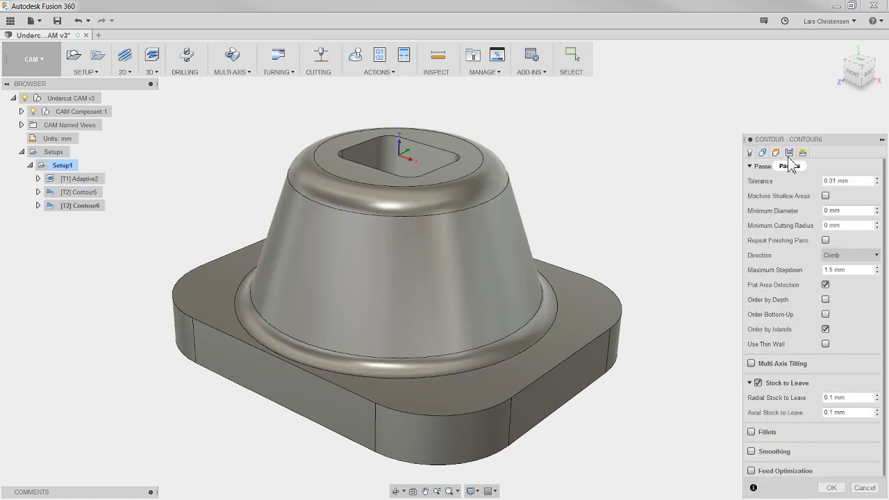
click(759, 383)
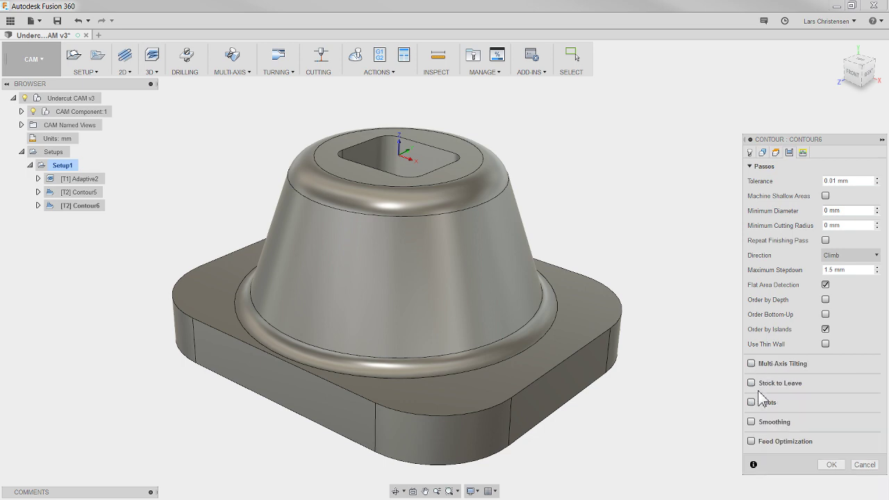
drag(861, 270, 811, 275)
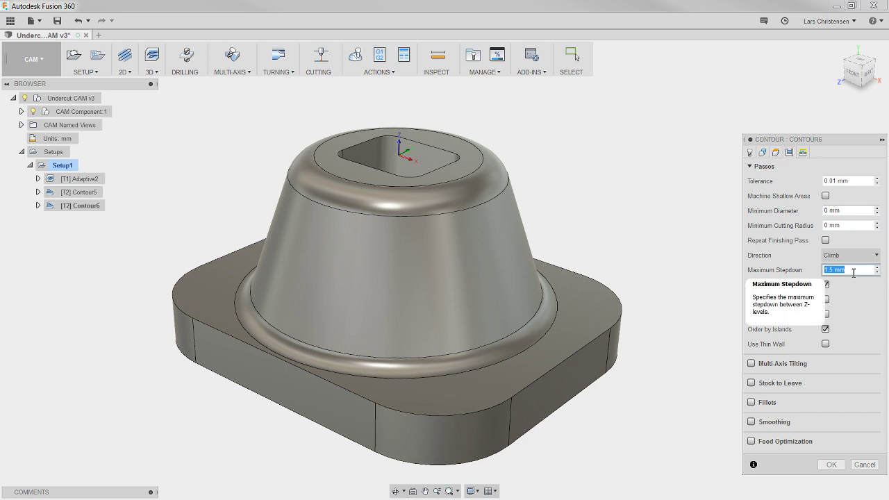
text(1)
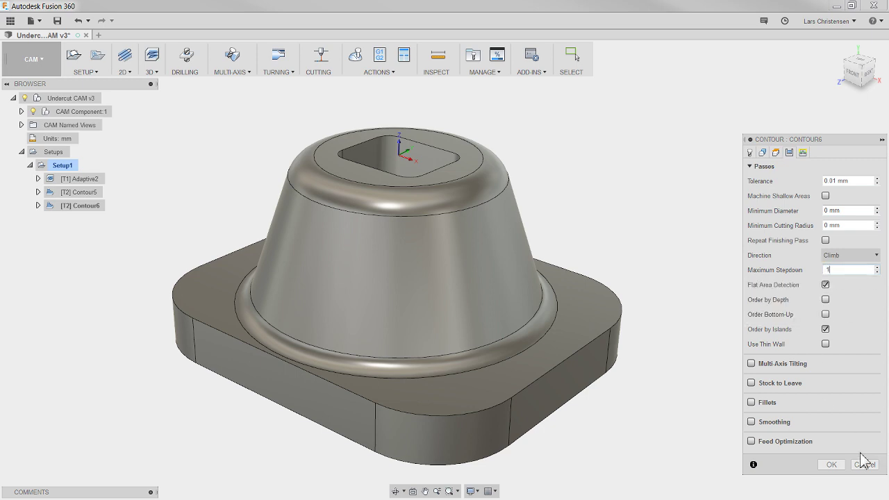
click(832, 465)
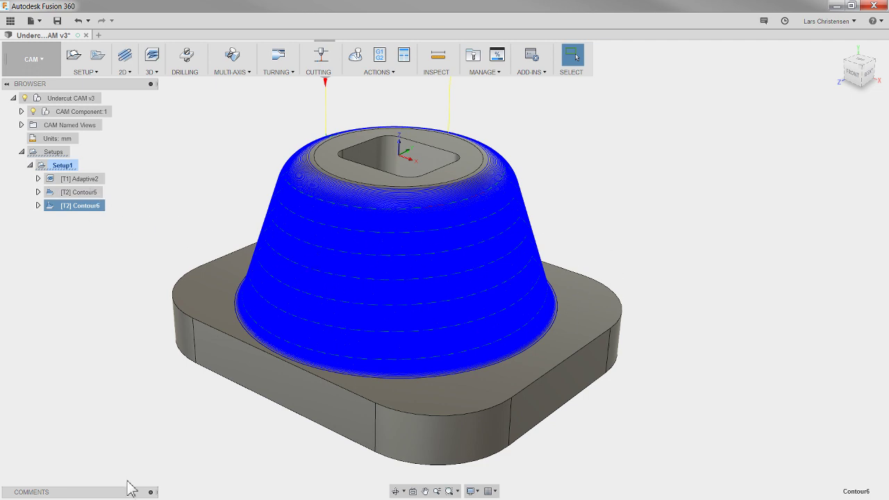
Step: Deselect Contour6 and orbit to a top-down view of the part's square hole
click(153, 381)
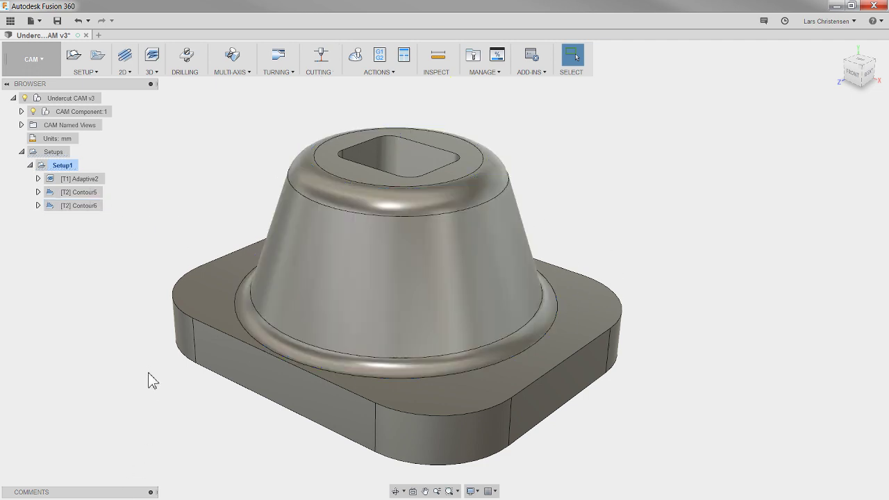
shift+middle_drag(423, 341, 378, 254)
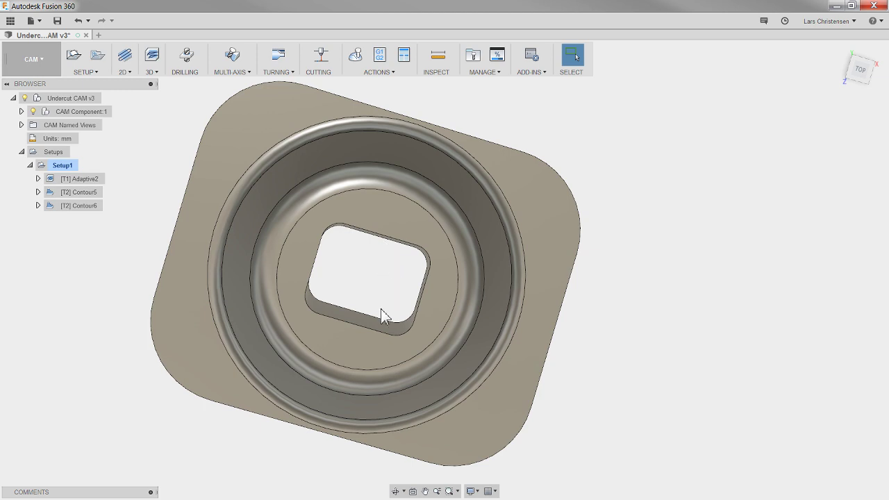
shift+middle_drag(381, 309, 380, 309)
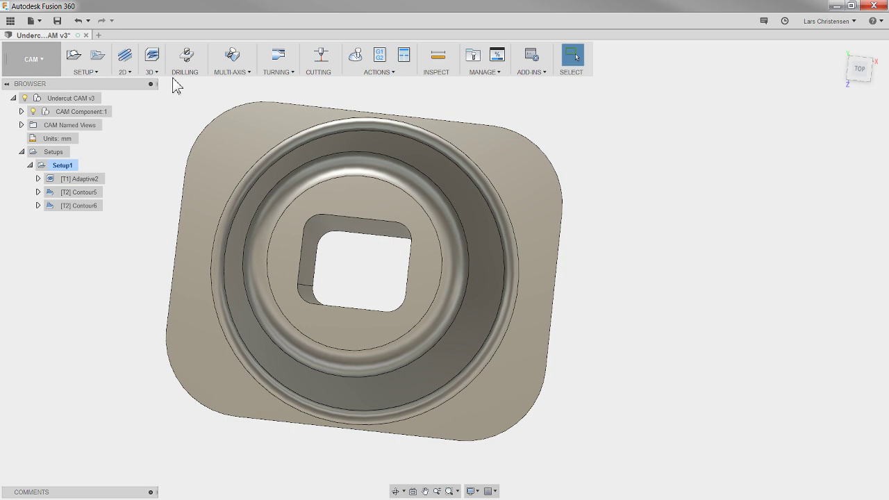
click(186, 56)
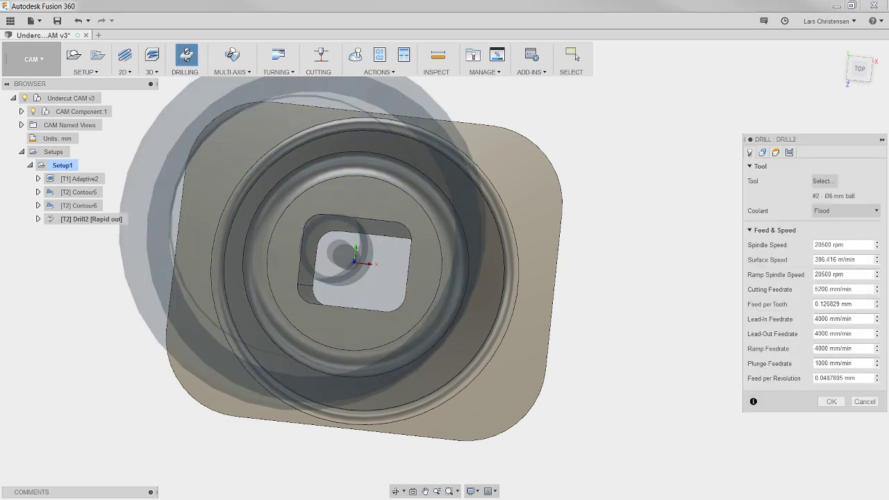
Step: Assign the Ø10 mm 118° drill from the metric tutorial sample tools to Drill2
click(830, 182)
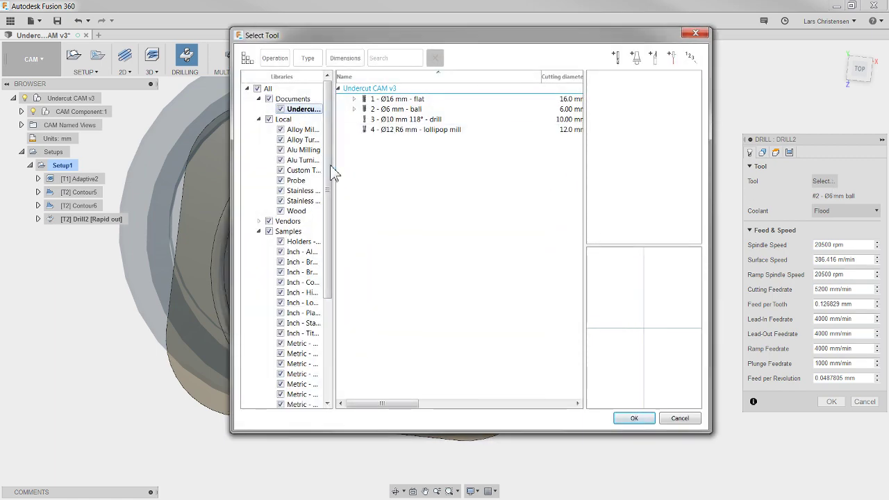
scroll(299, 313, down, 5)
click(314, 395)
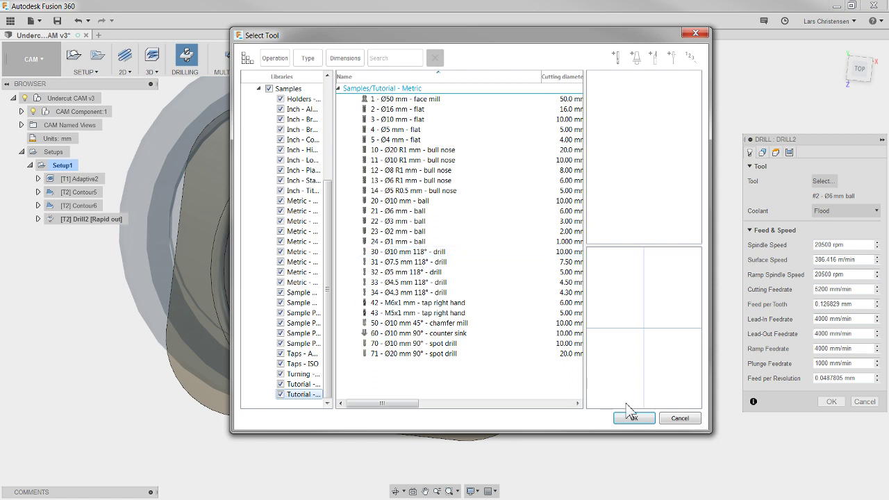
click(409, 253)
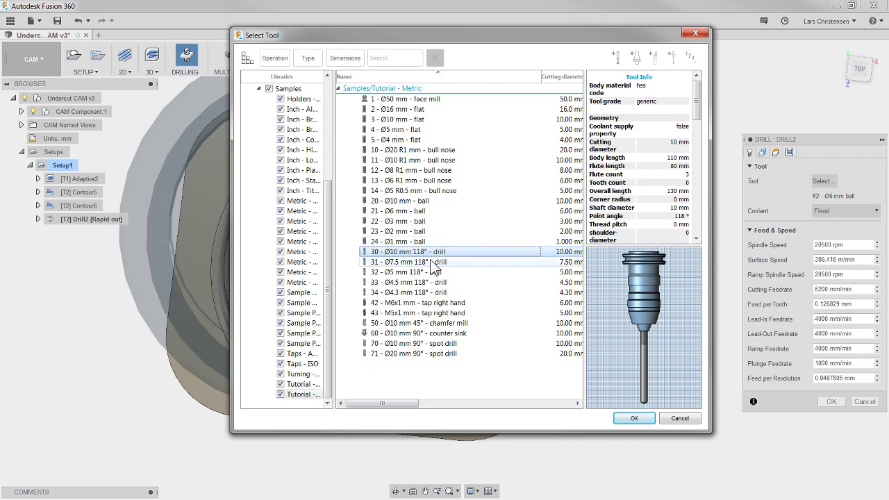
click(634, 419)
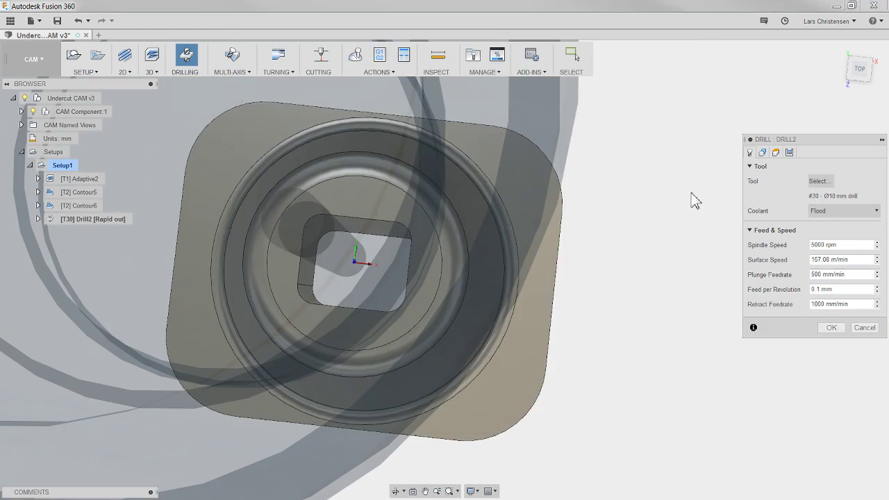
Step: Switch Drill2 to the document's tool #3, the Ø10 mm 118° drill, after checking its geometry
click(811, 181)
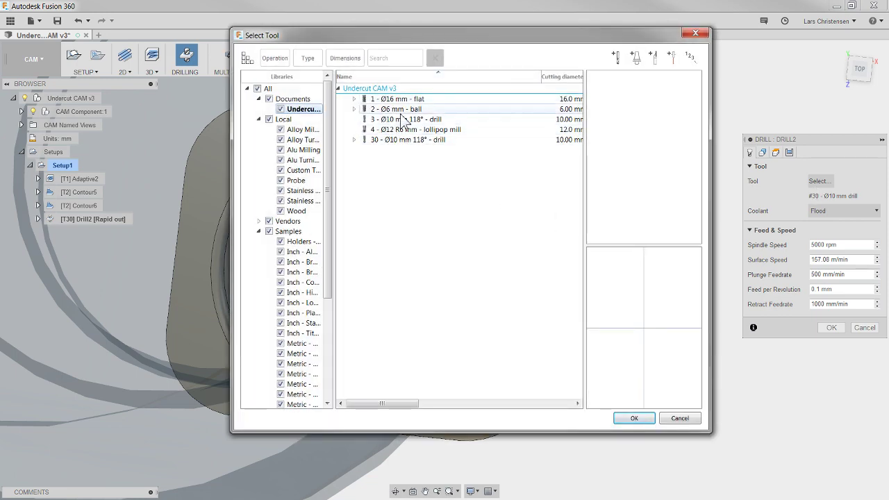
click(448, 129)
click(405, 120)
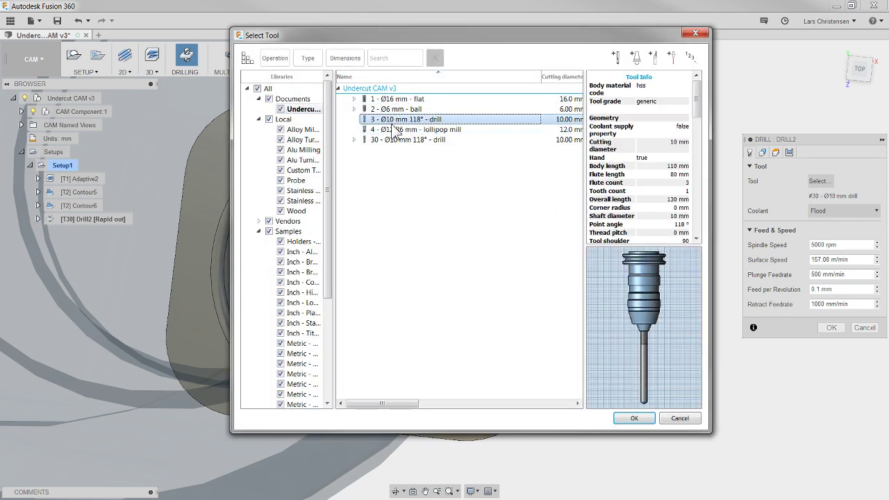
right_click(401, 120)
click(432, 126)
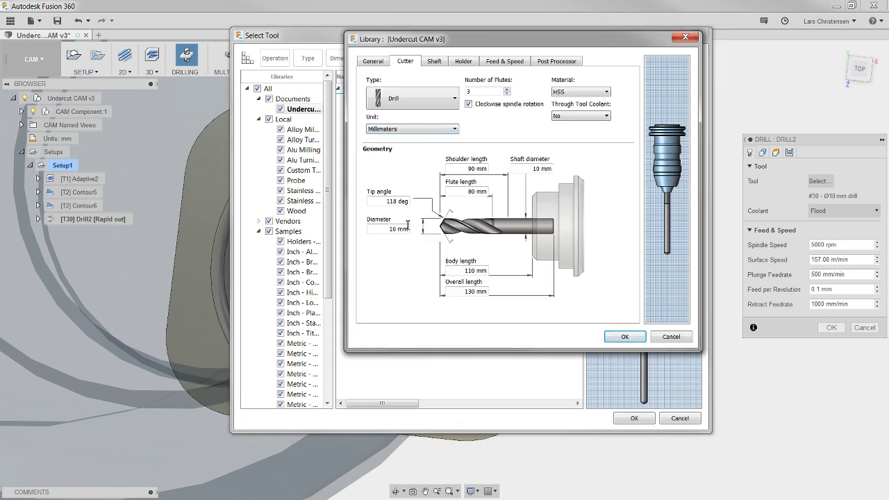
click(624, 336)
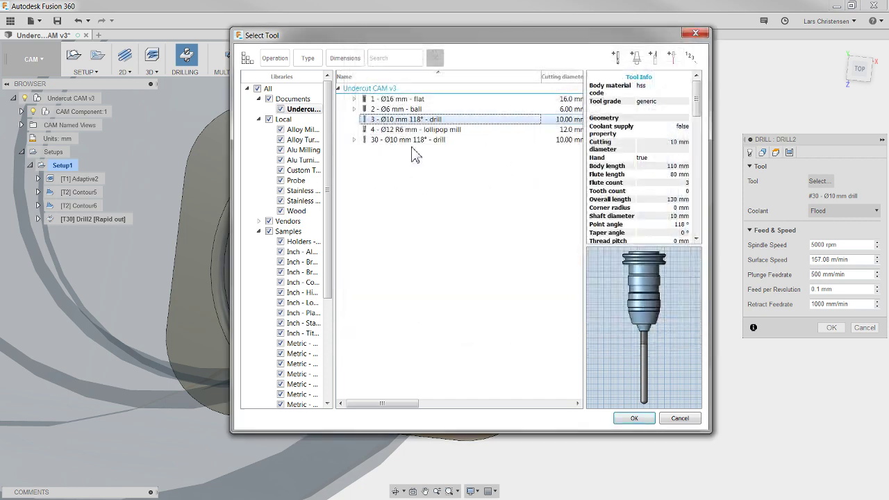
click(631, 420)
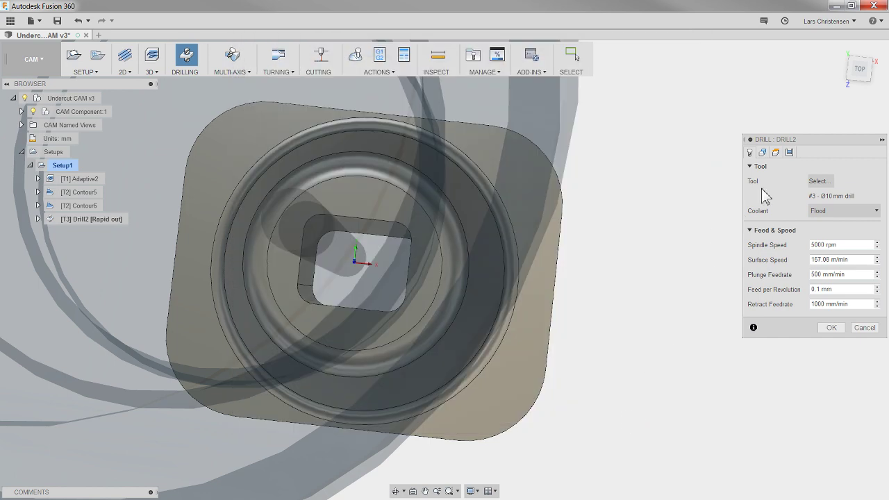
Step: Set Drill2's hole mode to Selected points and view the part from the top
click(762, 152)
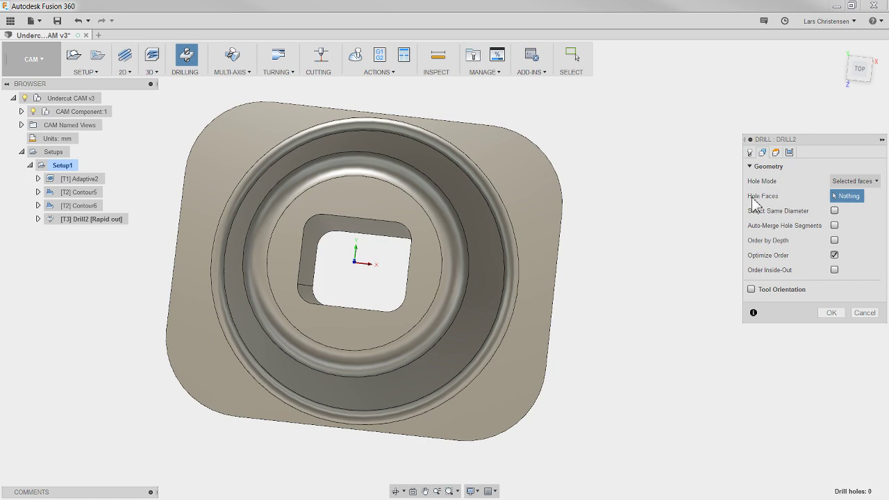
shift+middle_drag(417, 298, 331, 219)
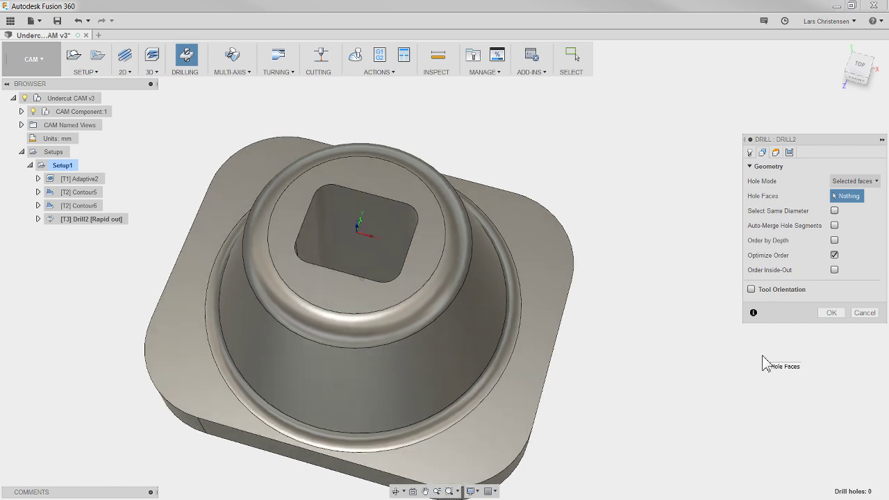
click(857, 181)
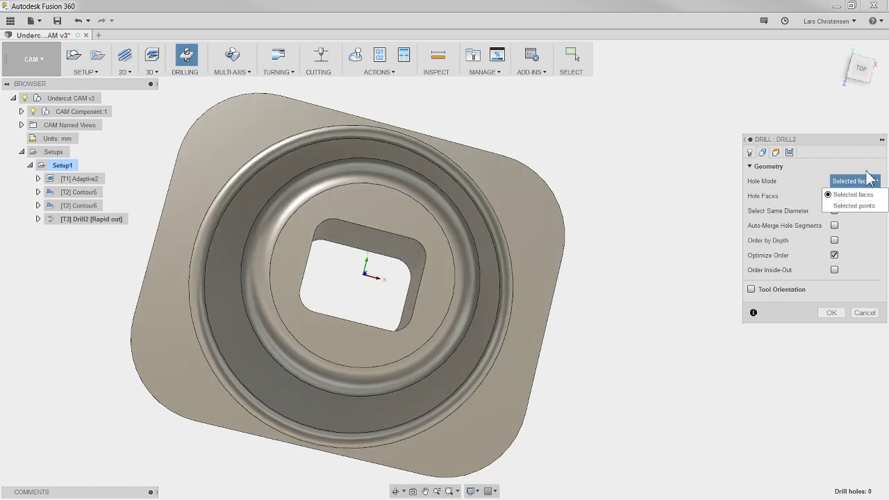
click(839, 206)
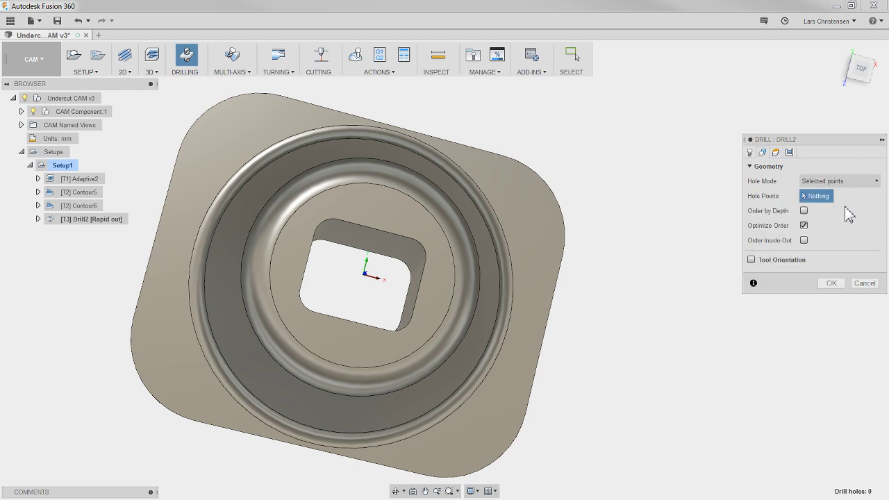
click(859, 72)
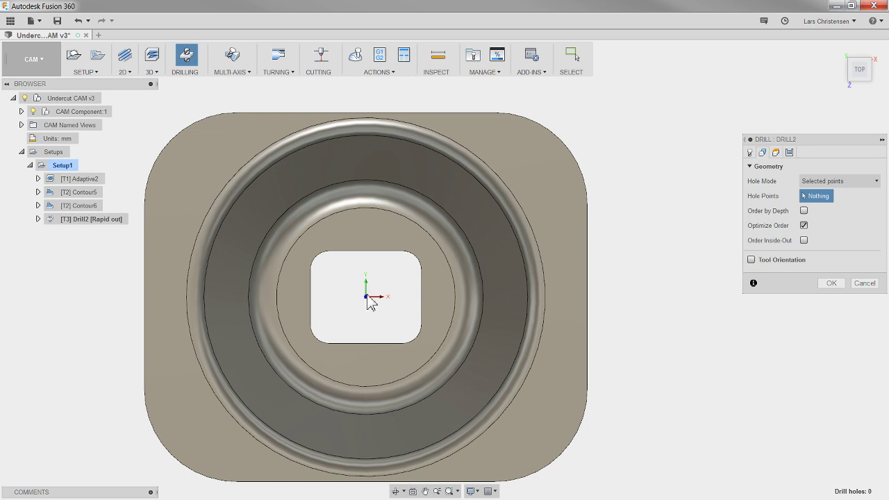
Step: Pick the component's origin point as the single drill hole location
click(22, 111)
click(30, 125)
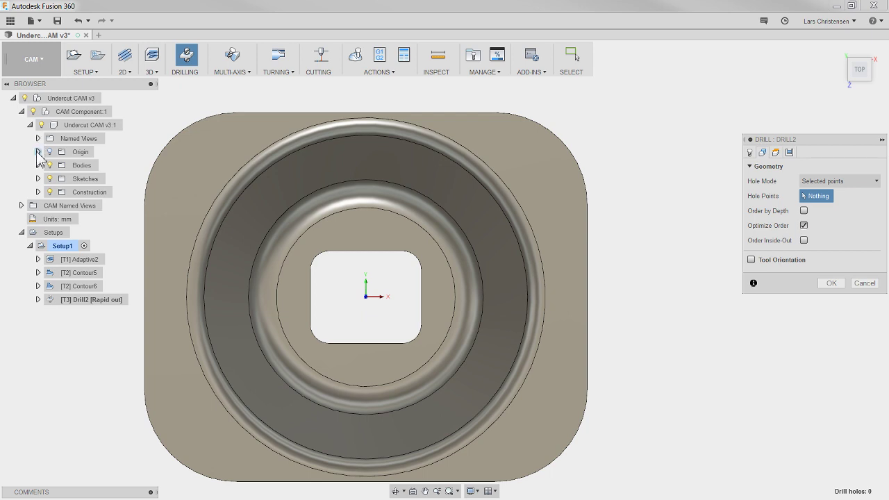
click(38, 152)
click(85, 166)
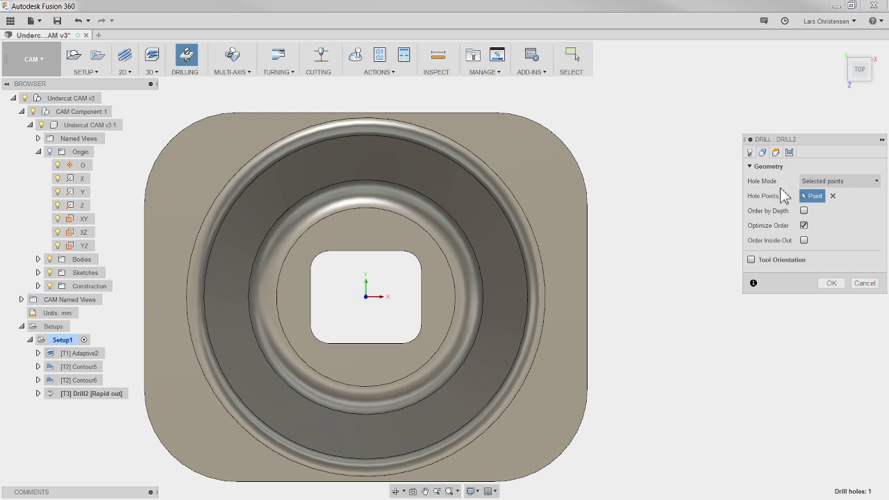
click(776, 156)
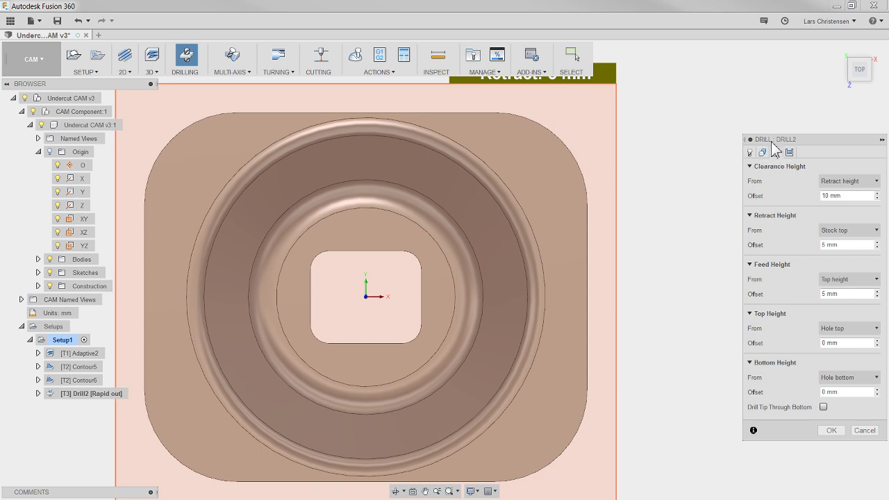
Step: Enable drill tip through bottom (2 mm), use Chip breaking - partial retract cycle, and generate Drill2
click(824, 407)
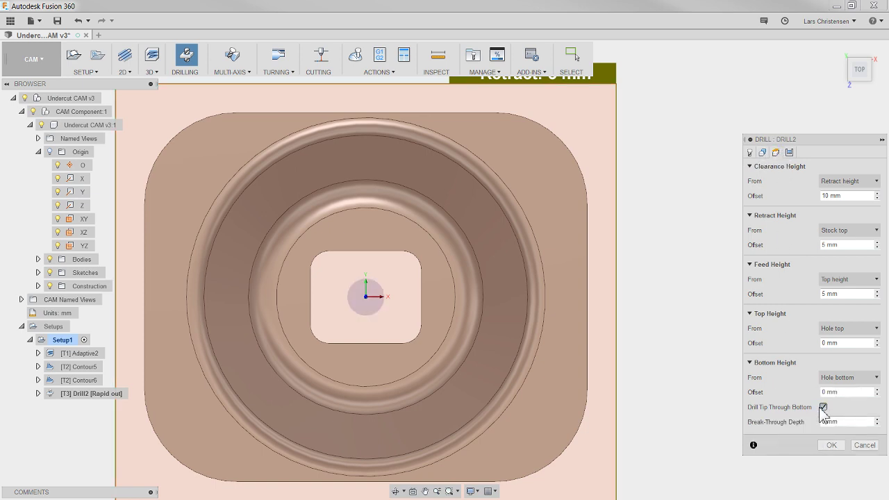
click(849, 422)
click(790, 153)
click(872, 182)
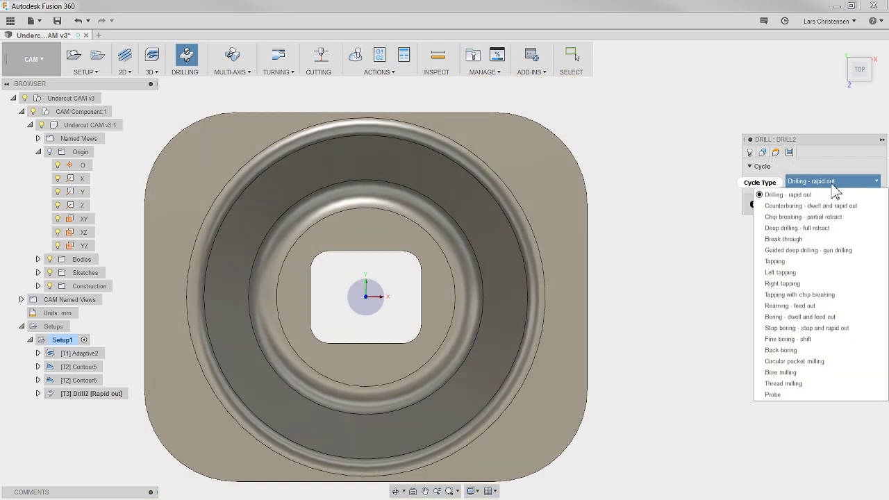
click(804, 216)
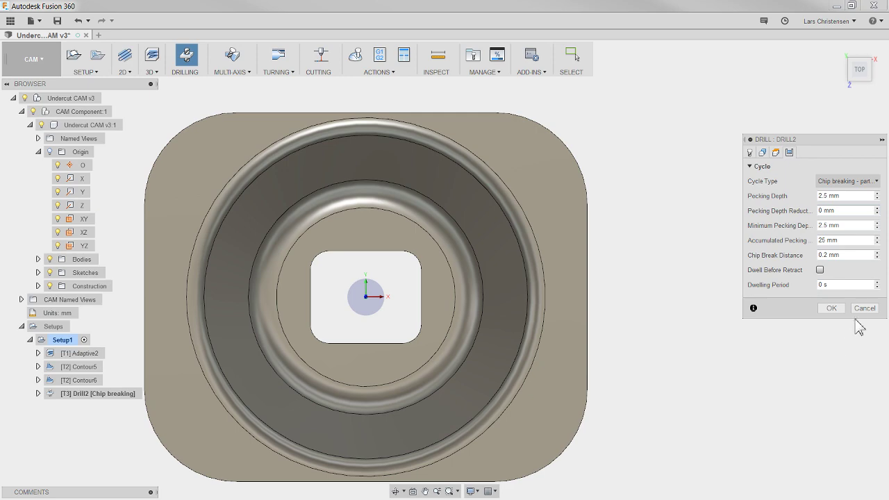
click(831, 308)
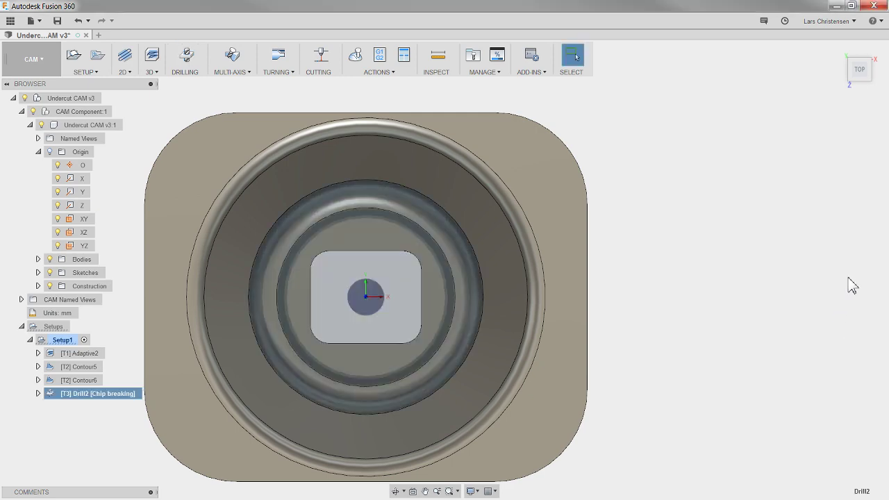
Step: Orbit to the front view, collapse the browser tree, and select Setup1
shift+middle_drag(842, 282, 208, 302)
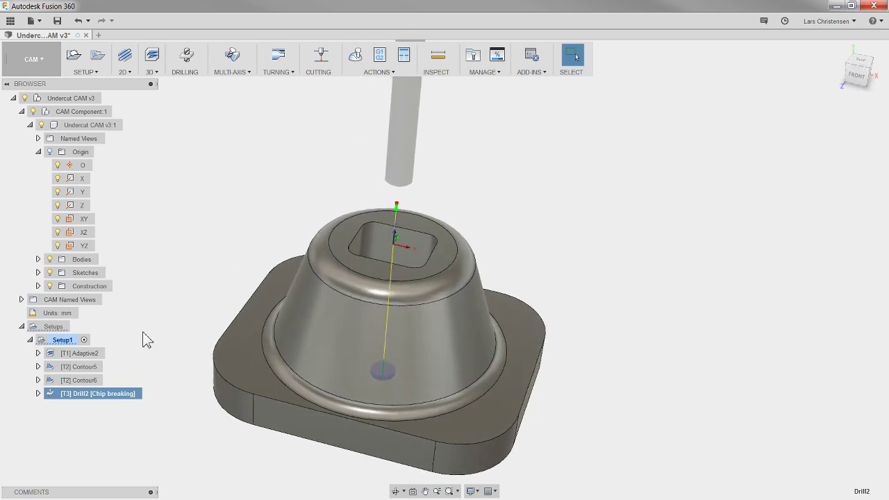
click(209, 301)
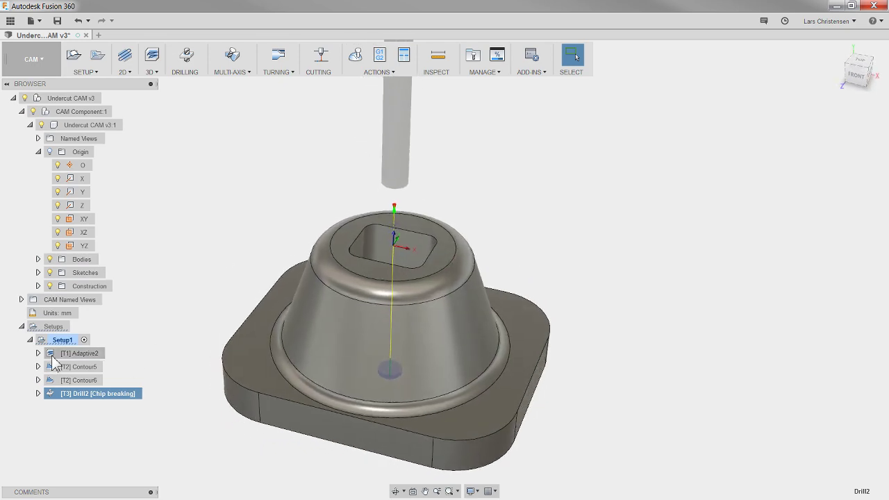
click(30, 125)
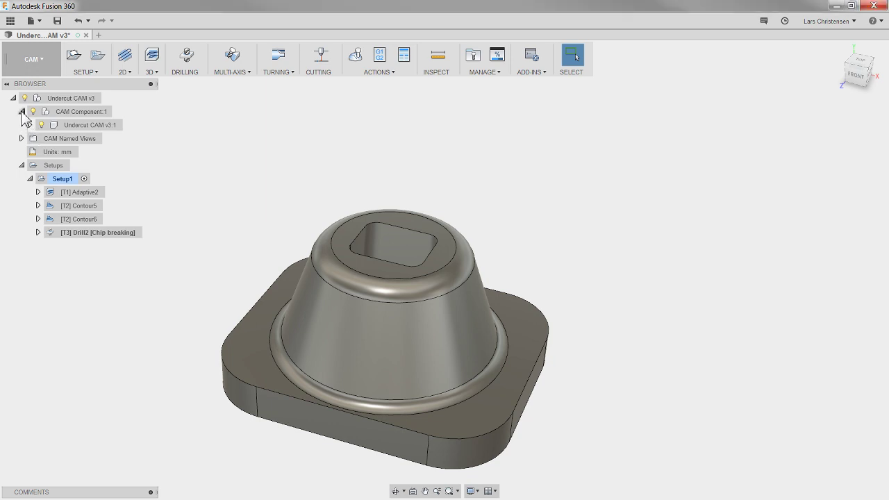
click(21, 112)
click(70, 165)
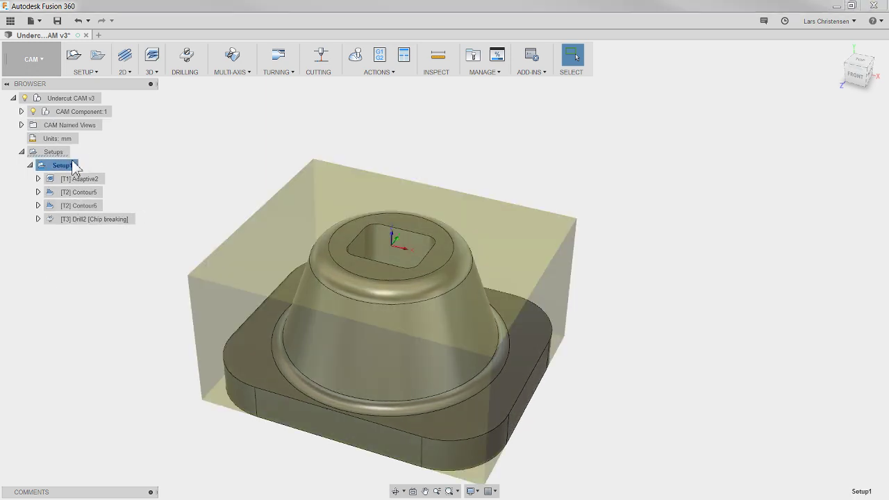
Step: Run the full Setup1 machining simulation, close it, and show Adaptive2's toolpath
click(355, 55)
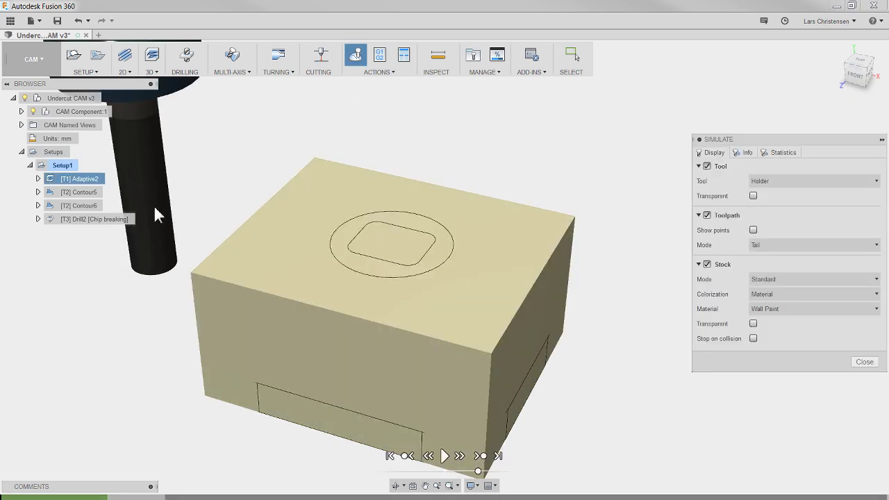
ctrl+click(79, 221)
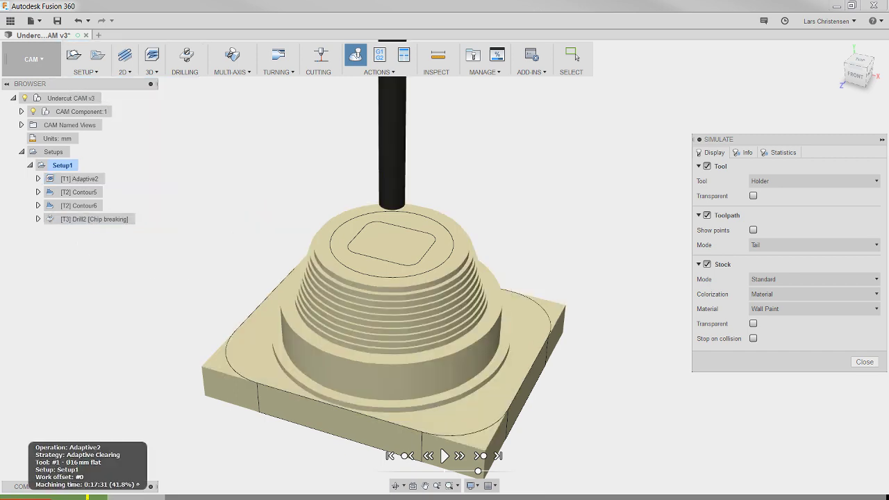
click(51, 497)
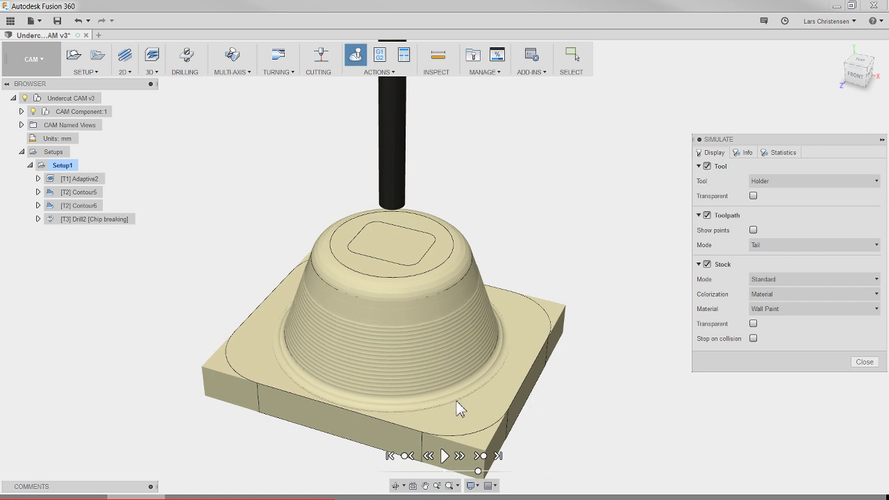
click(865, 362)
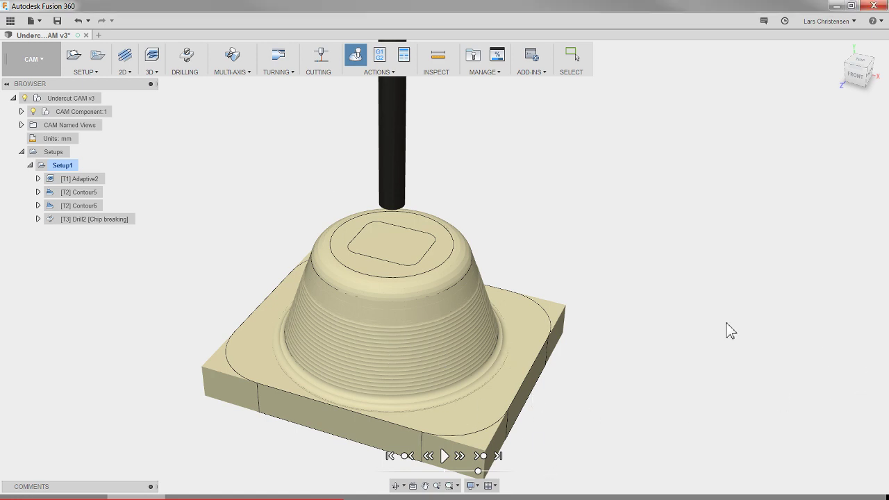
click(83, 179)
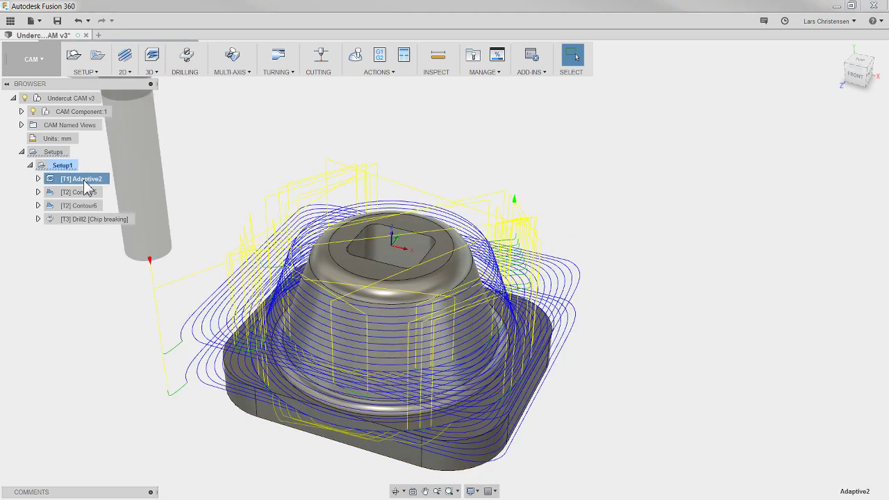
Step: Simulate Adaptive2, Contour5 and Drill2 together, jumping to after the contour finish
ctrl+click(78, 192)
ctrl+click(80, 219)
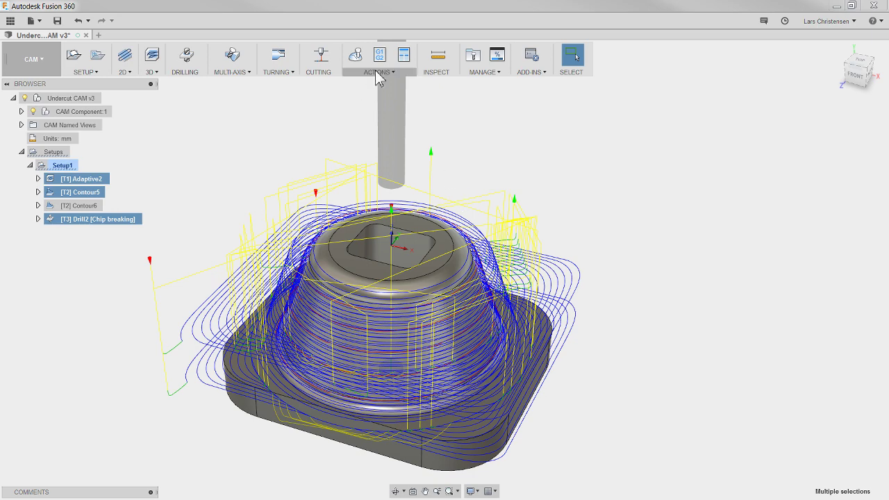
click(358, 58)
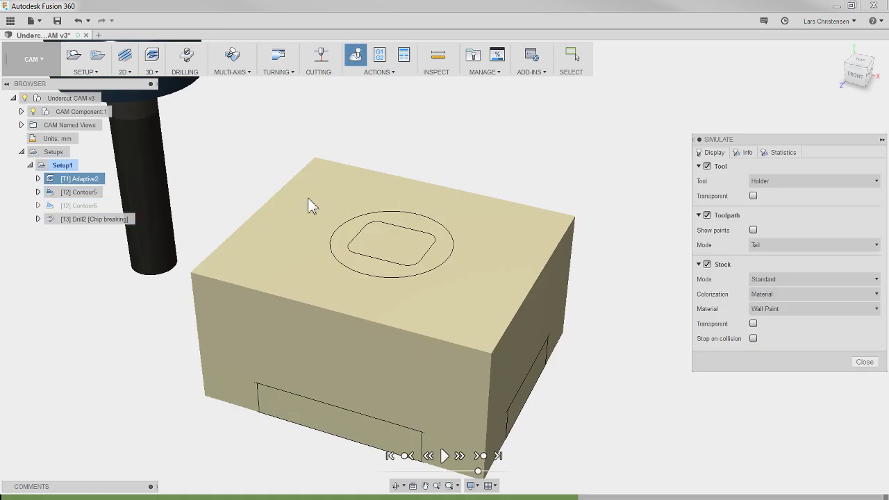
click(90, 219)
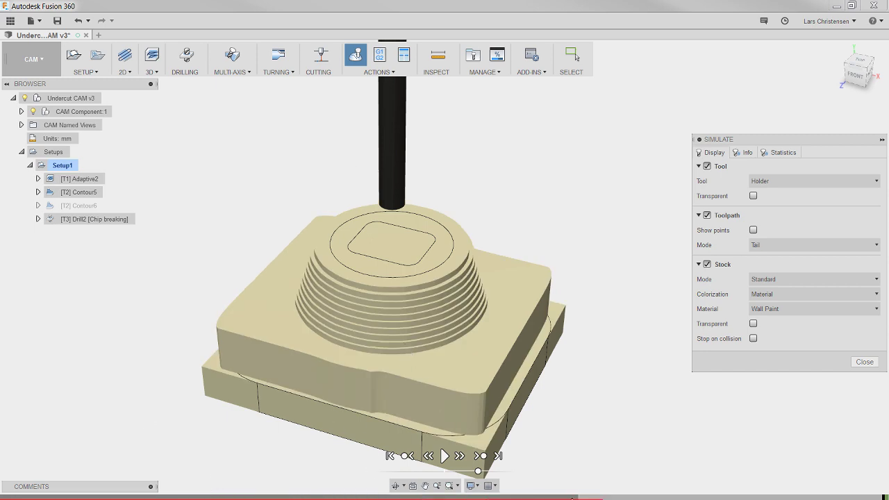
click(625, 495)
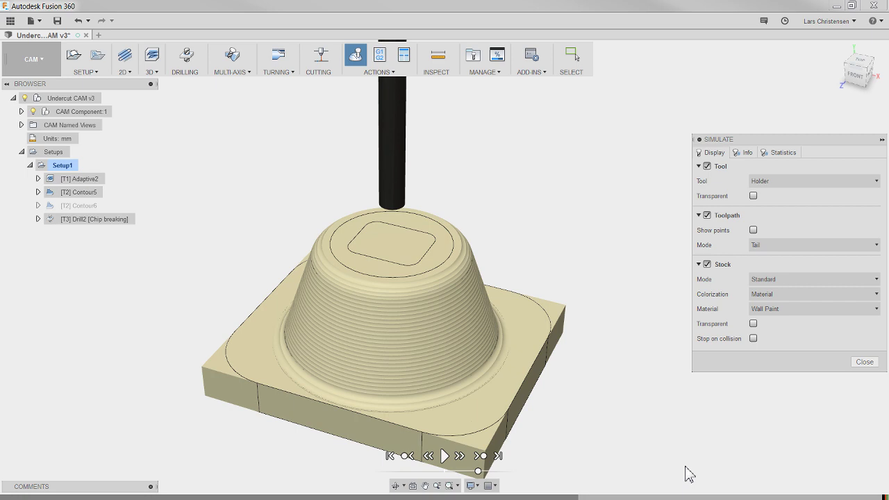
Step: Replay the drilling, inspect the drill's rapid collision with stock, then exit the simulation
drag(488, 475, 463, 479)
click(444, 457)
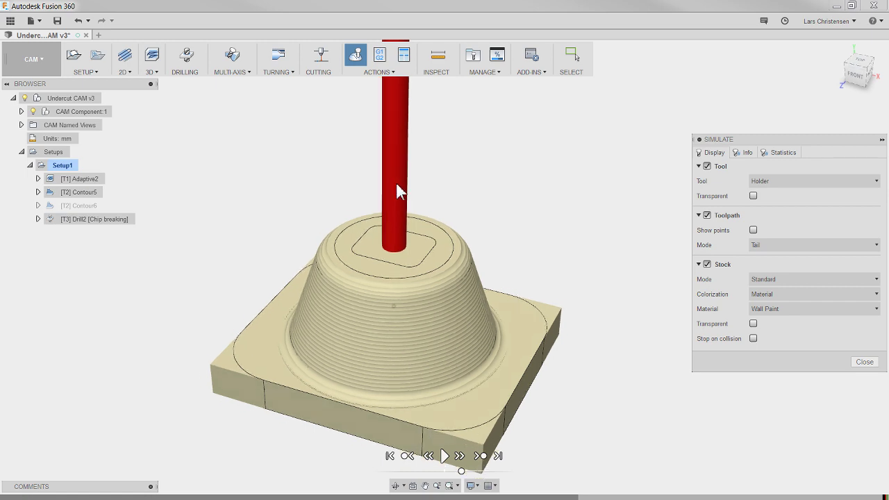
scroll(396, 182, down, 3)
shift+middle_drag(403, 212, 385, 170)
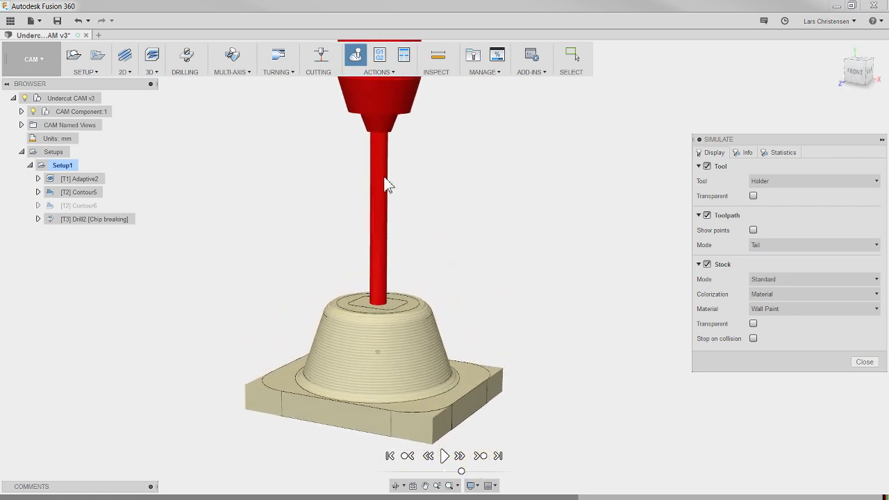
mouse_move(770, 497)
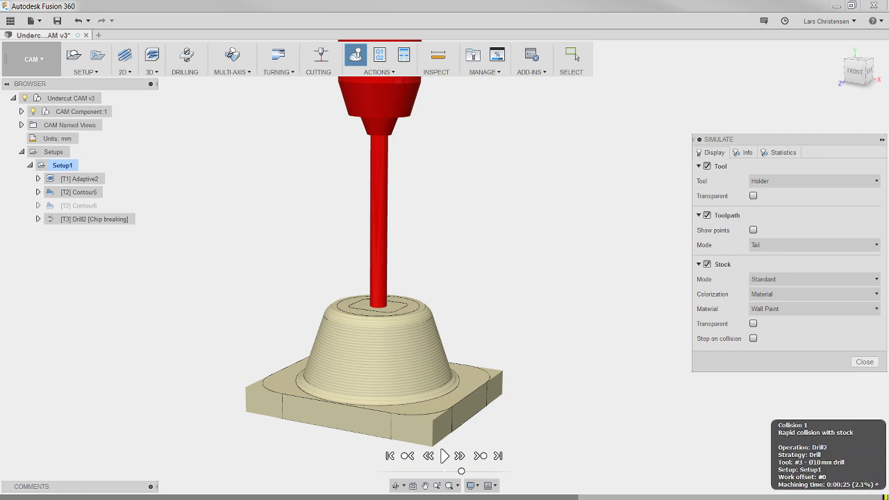
click(445, 457)
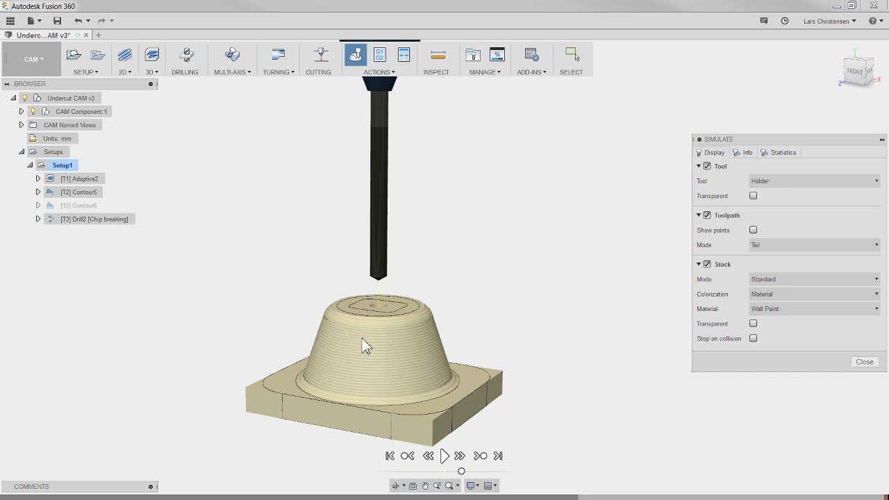
shift+middle_drag(409, 373, 461, 423)
scroll(278, 298, up, 3)
shift+middle_drag(271, 302, 545, 361)
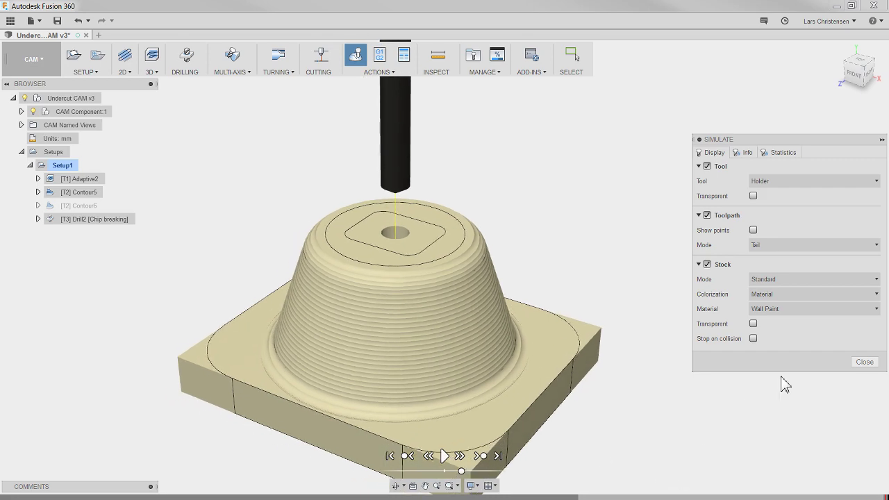
click(868, 365)
Step: Reopen Drill2 for editing and review its hole geometry settings
key(Escape)
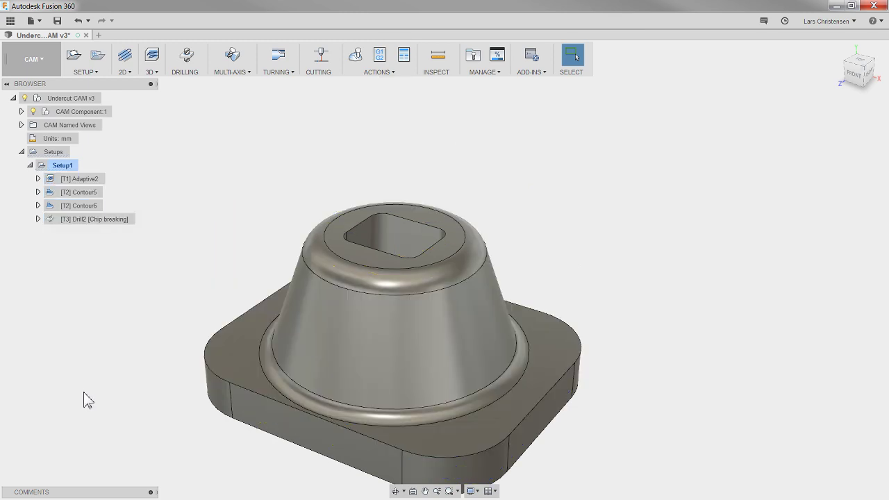
click(90, 218)
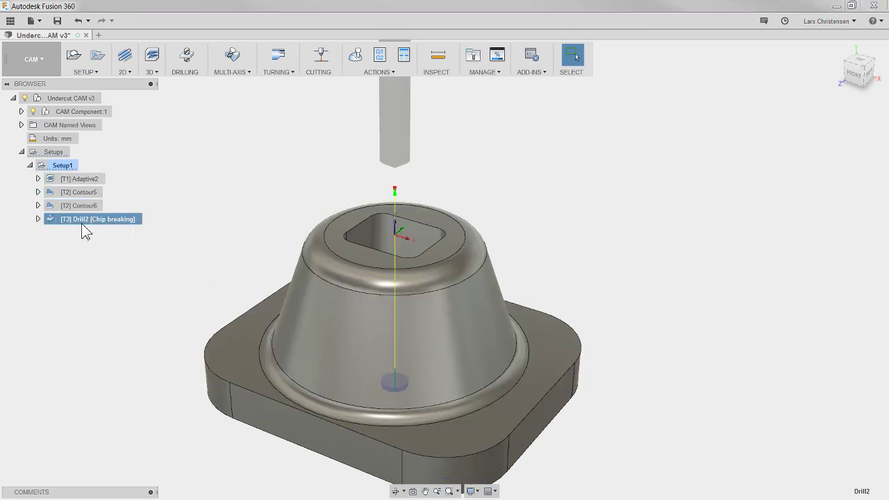
right_click(111, 221)
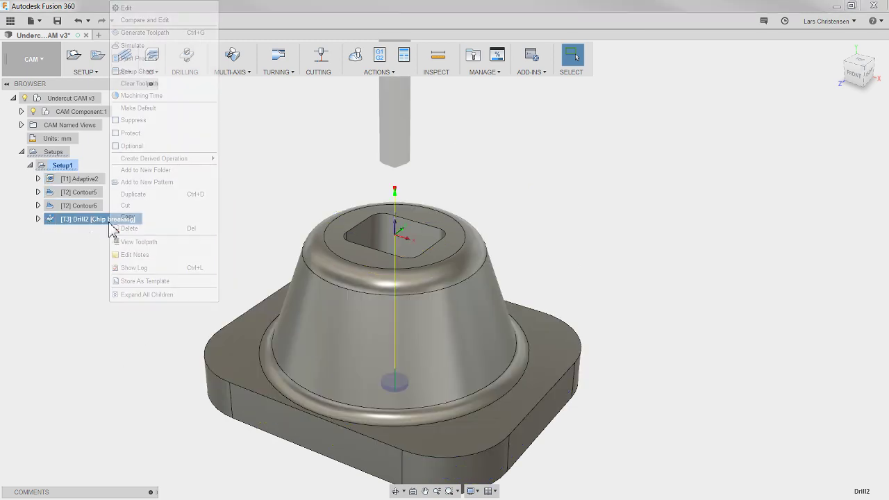
click(126, 8)
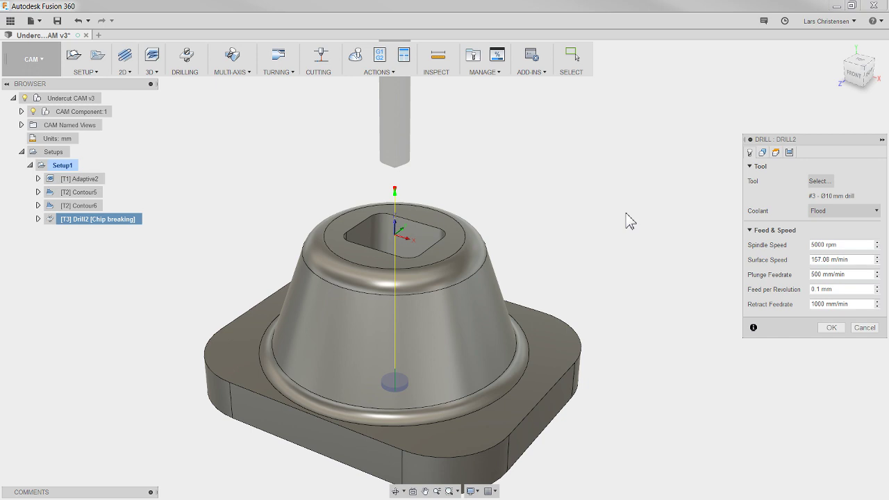
click(763, 154)
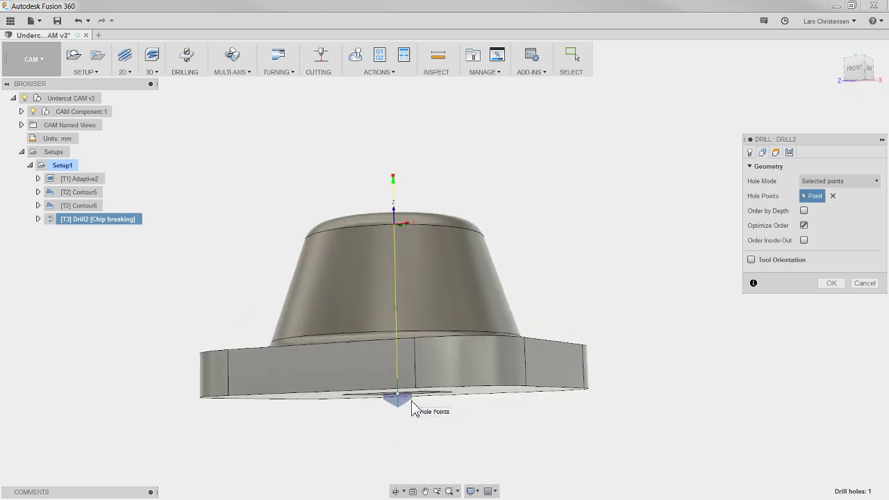
Step: Set Drill2's top height from the selected boss top face and accept the change
click(776, 153)
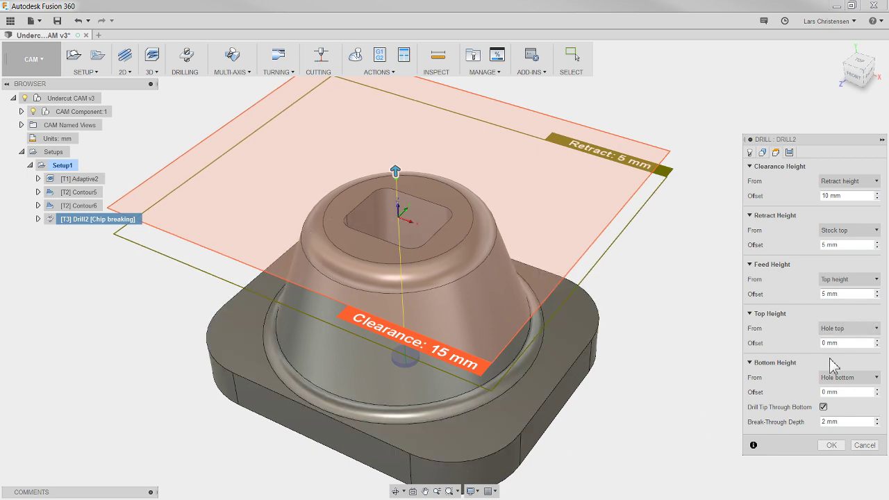
click(849, 328)
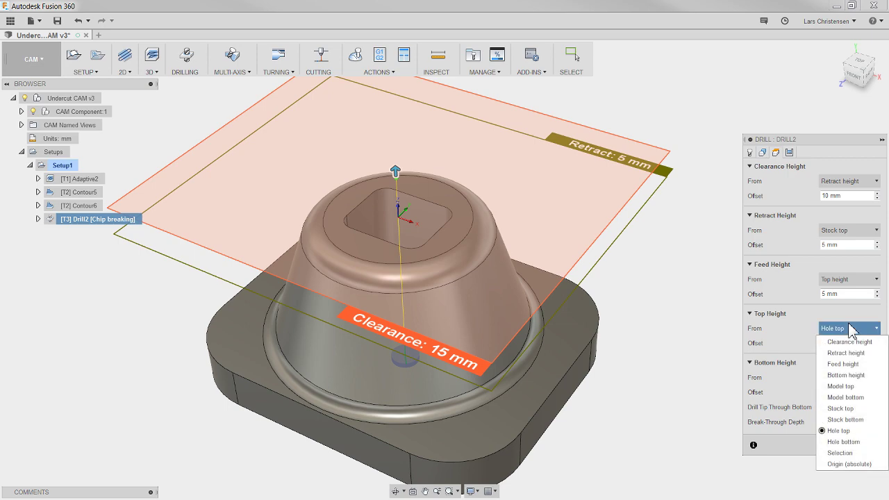
click(851, 454)
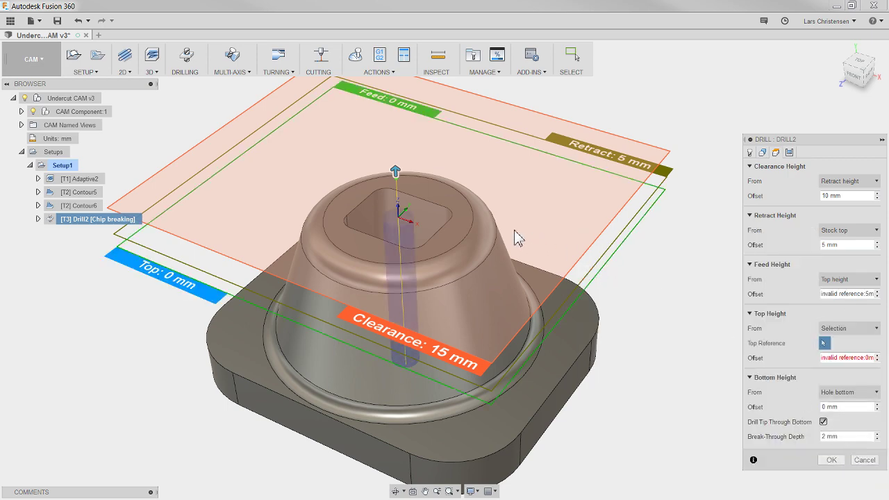
click(461, 232)
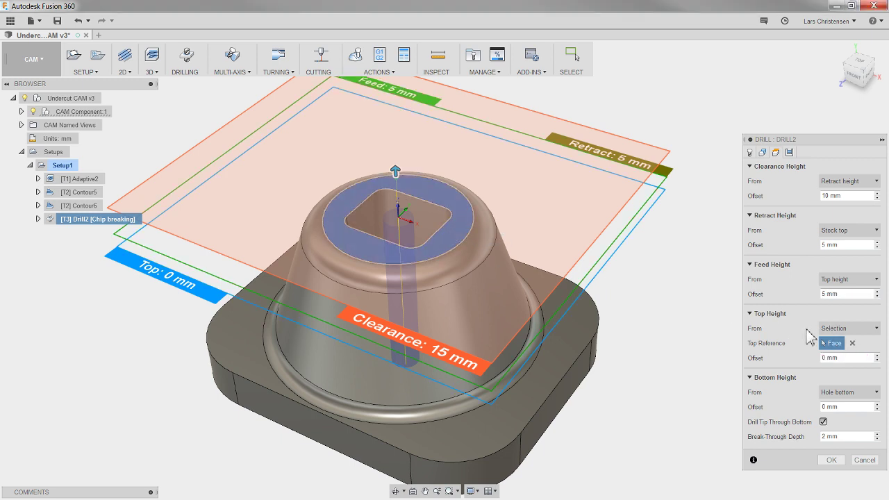
click(832, 459)
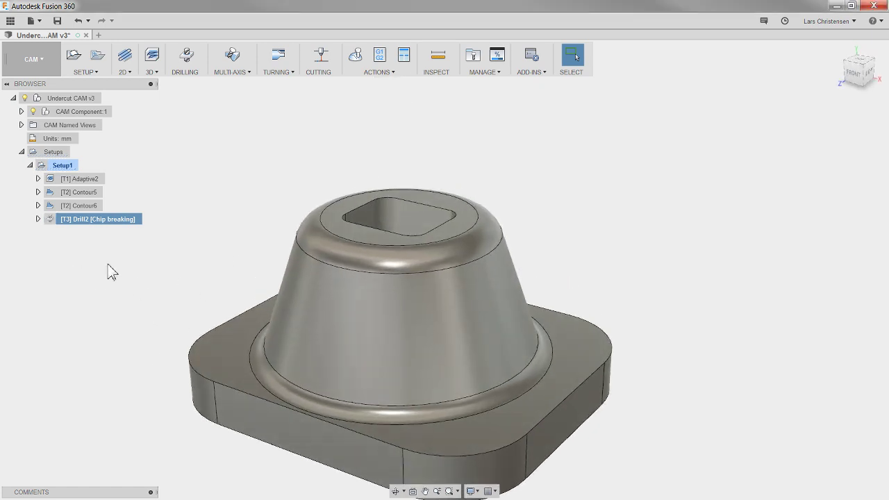
Step: Simulate Adaptive2, Contour5 and Drill2 together, jumping past the contour finish
click(79, 179)
ctrl+click(80, 191)
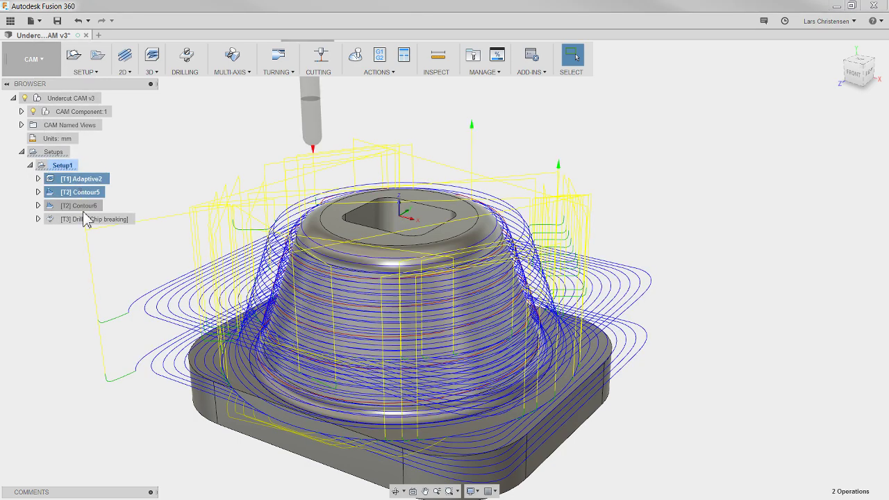
ctrl+click(84, 219)
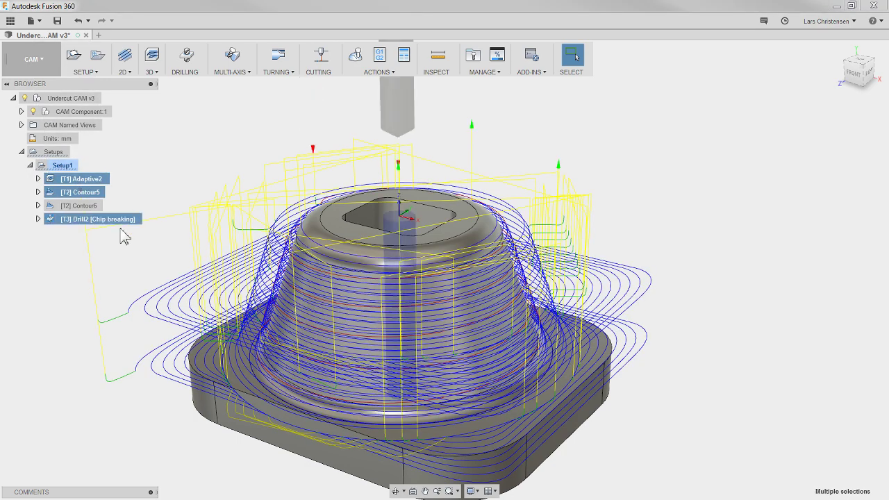
click(356, 56)
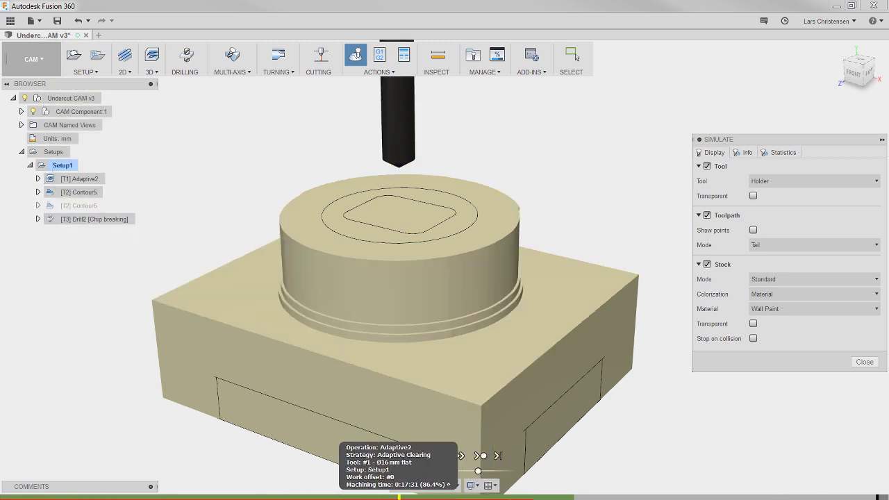
click(605, 496)
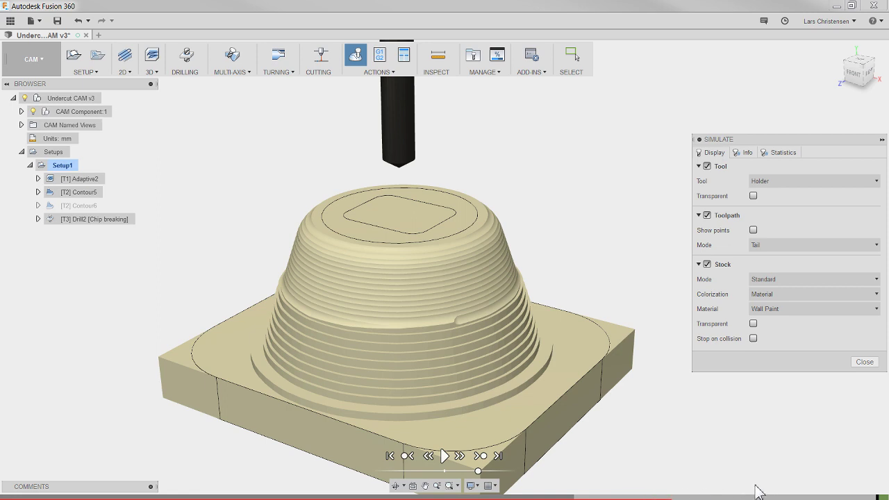
Step: Replay the drilling into the boss top, orbit to inspect the part, then exit simulation
scroll(383, 378, down, 5)
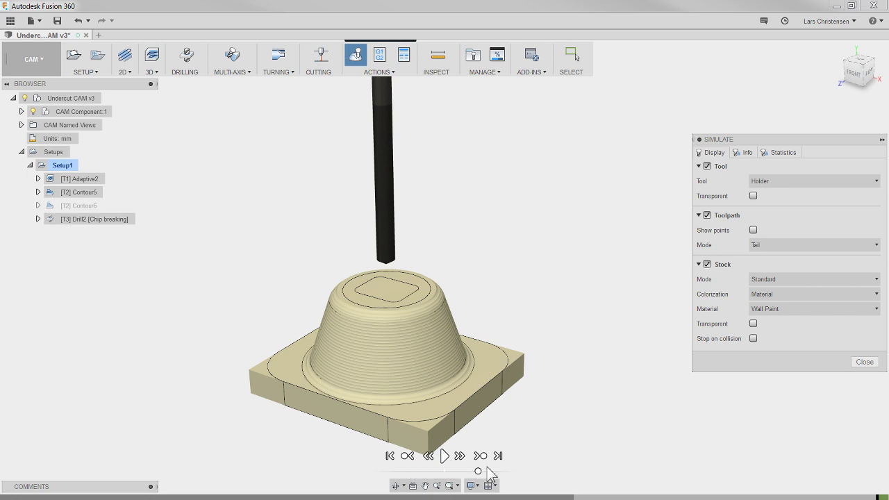
drag(466, 472, 455, 472)
click(445, 456)
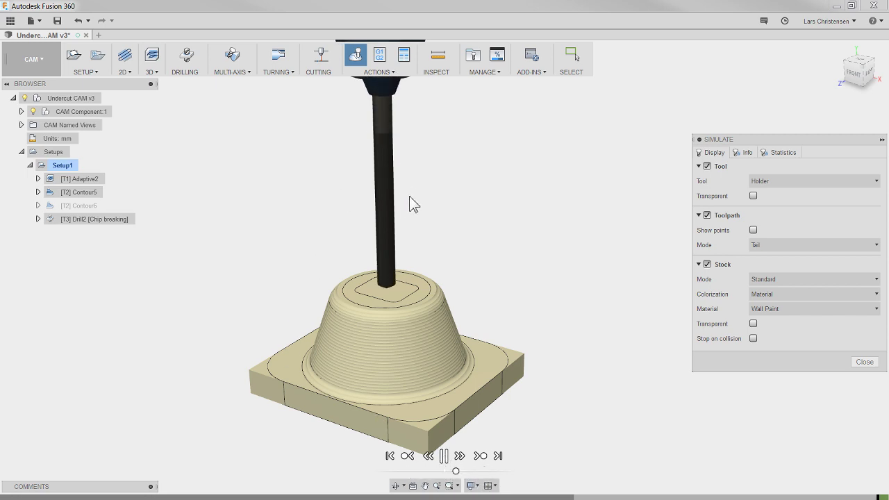
scroll(319, 417, down, 2)
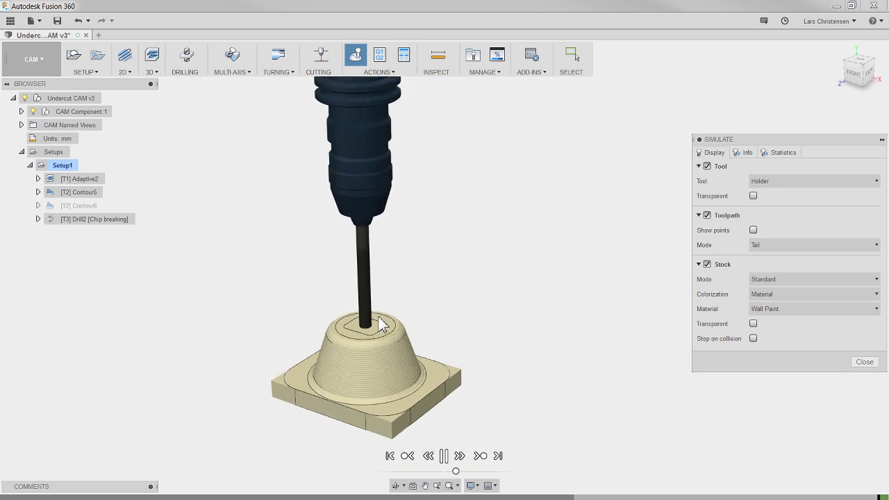
scroll(363, 341, down, 1)
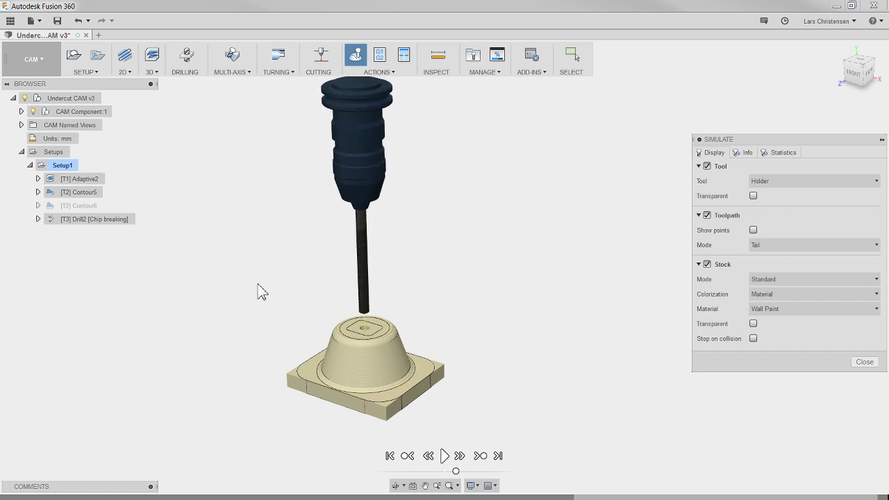
shift+middle_drag(494, 425, 373, 303)
shift+middle_drag(373, 215, 635, 323)
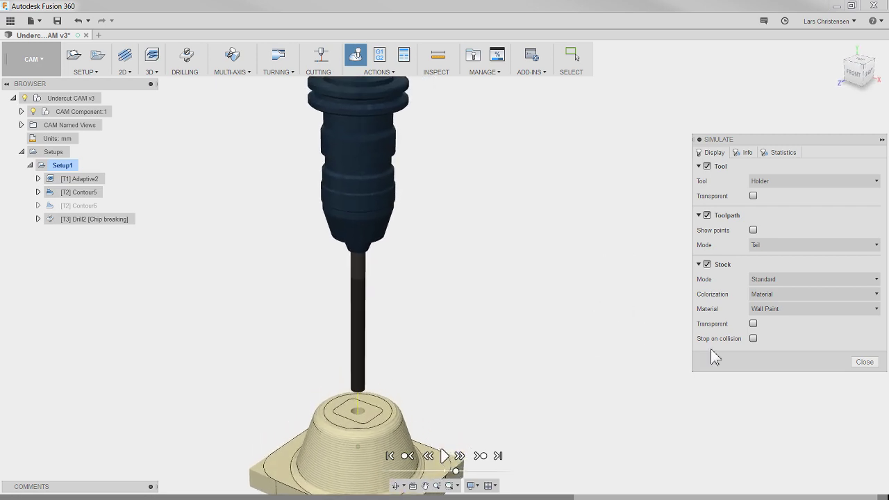
click(861, 363)
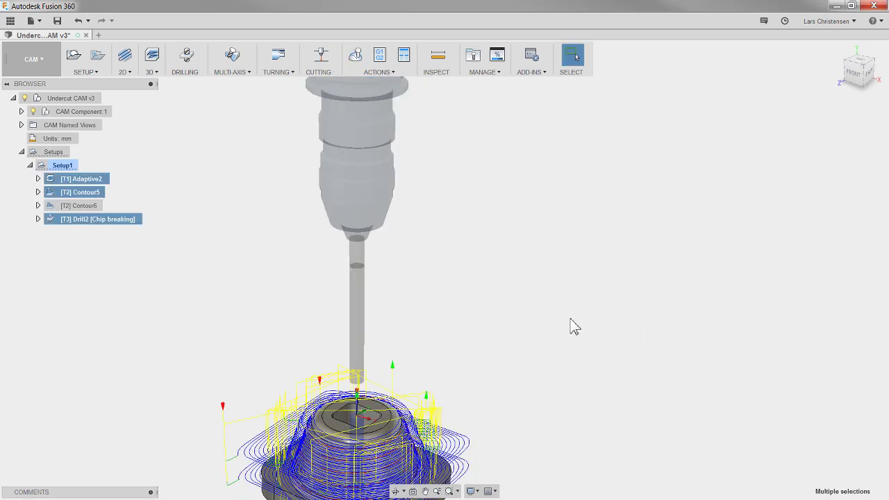
Step: Add Contour6 and simulate all four selected operations, switching the view to Drill2
ctrl+click(77, 209)
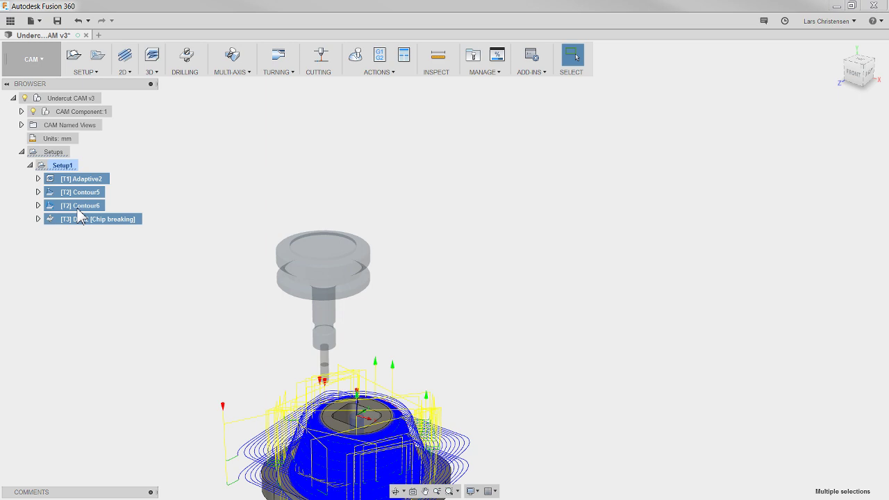
click(355, 55)
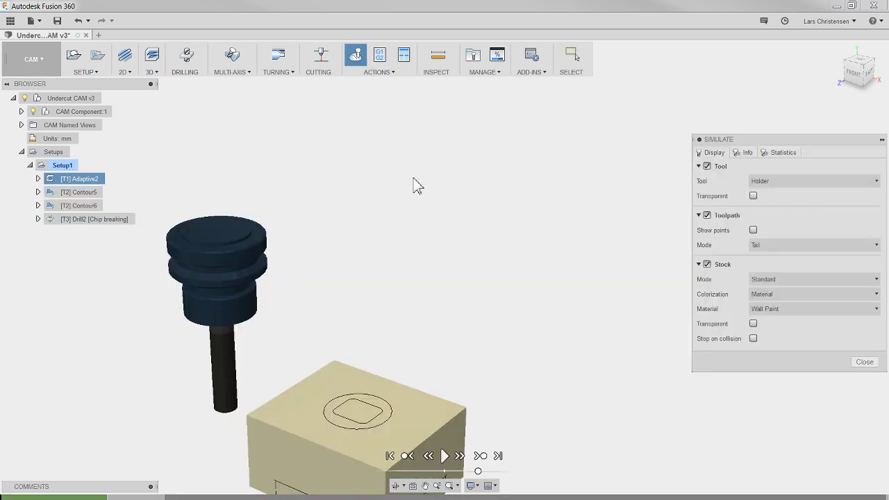
click(104, 223)
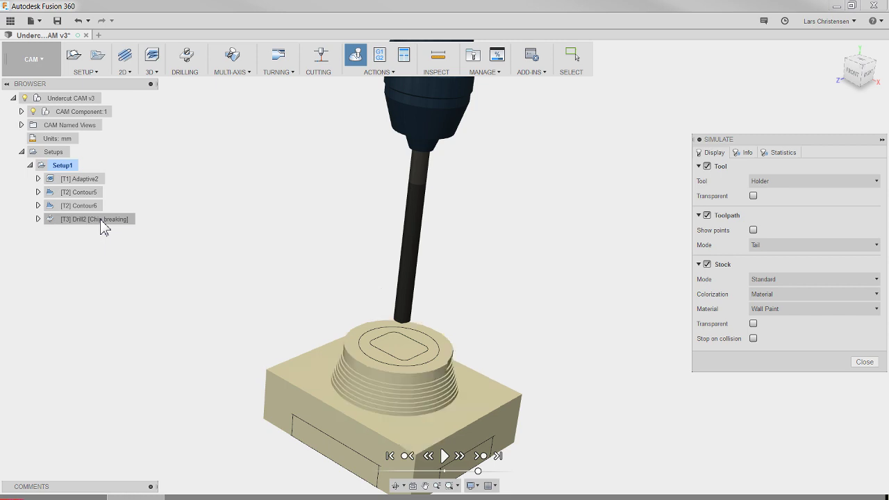
Step: Check the simulation's verification details and machining-time statistics for collisions, then close the simulation
click(746, 154)
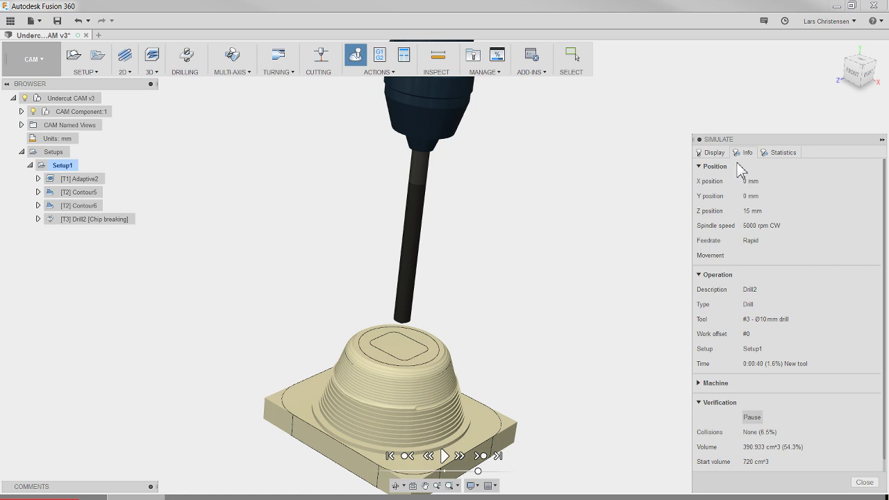
mouse_move(62, 496)
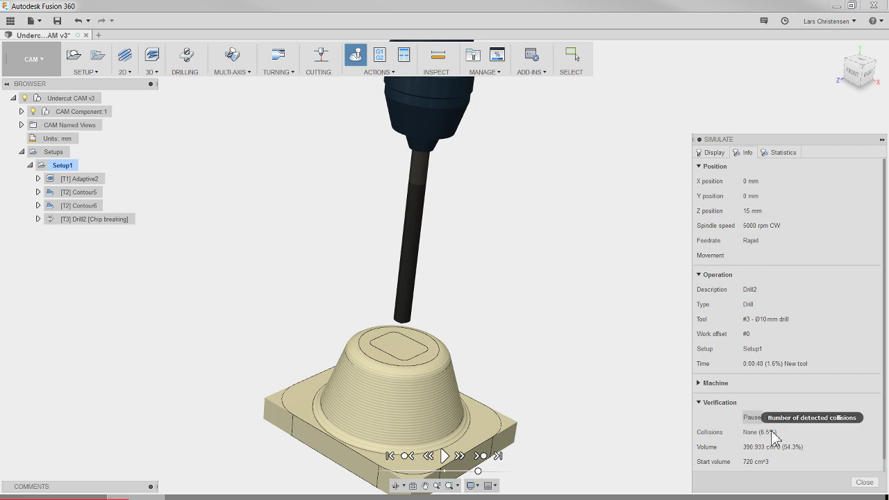
mouse_move(775, 444)
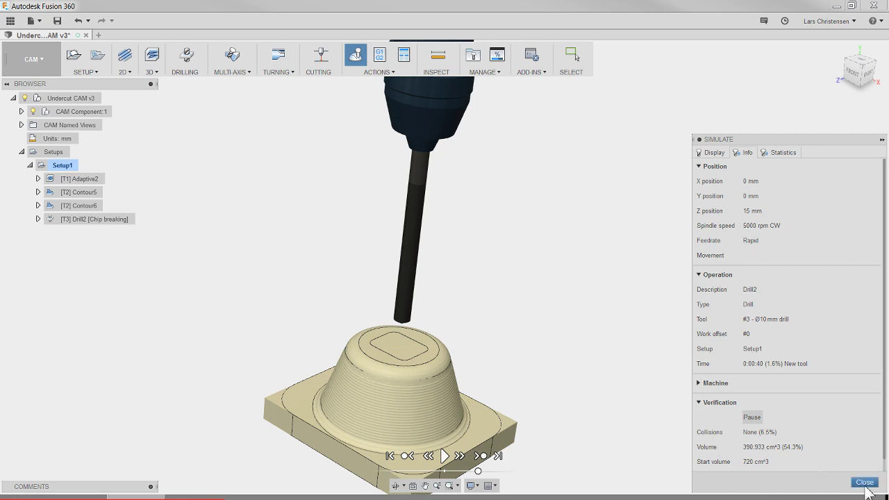
click(715, 153)
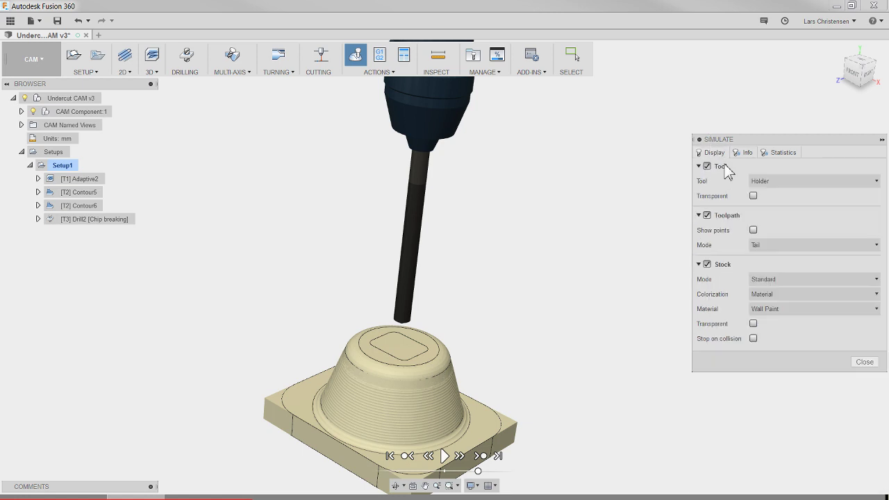
click(740, 153)
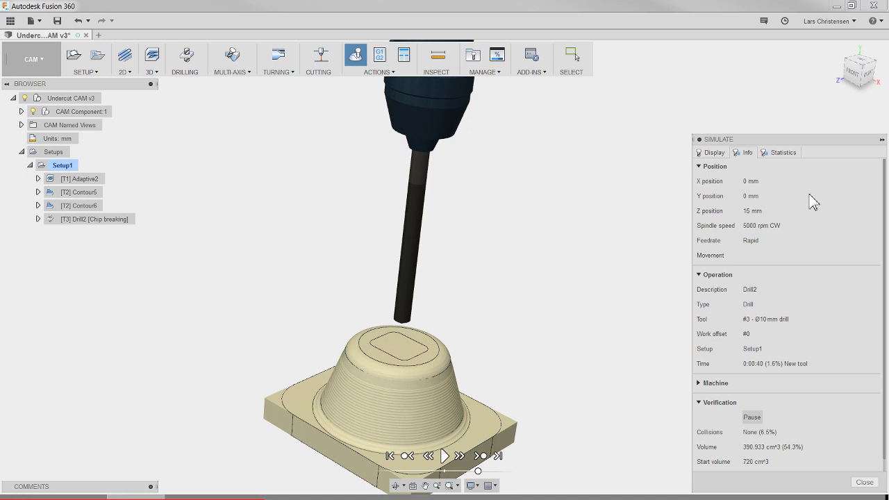
click(784, 153)
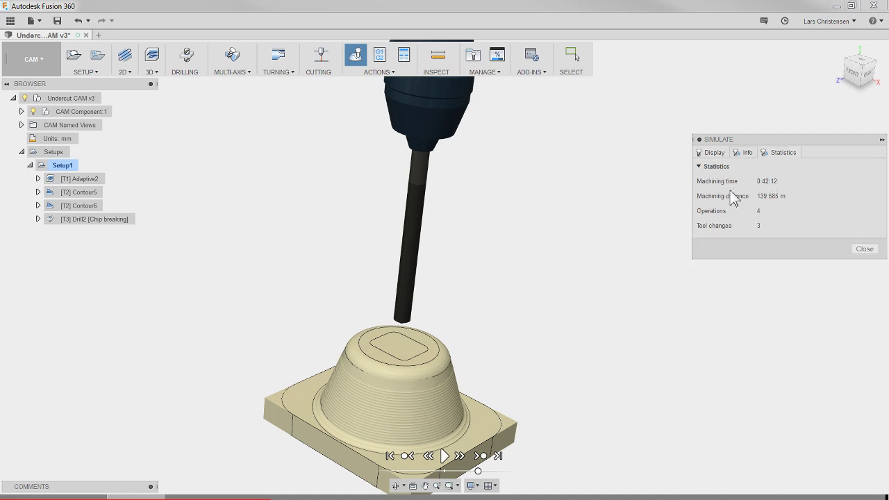
click(745, 154)
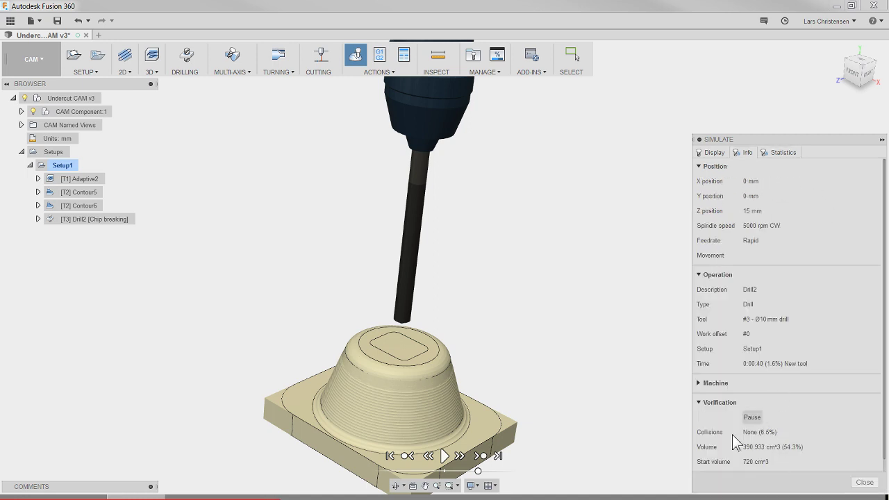
click(865, 484)
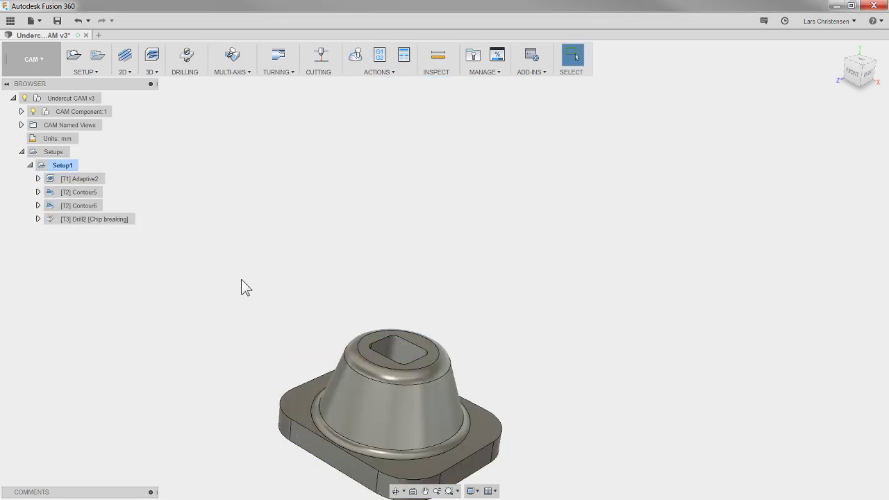
Step: Select Drill2 and orbit to a near top-down view of its toolpath through the square hole
click(90, 218)
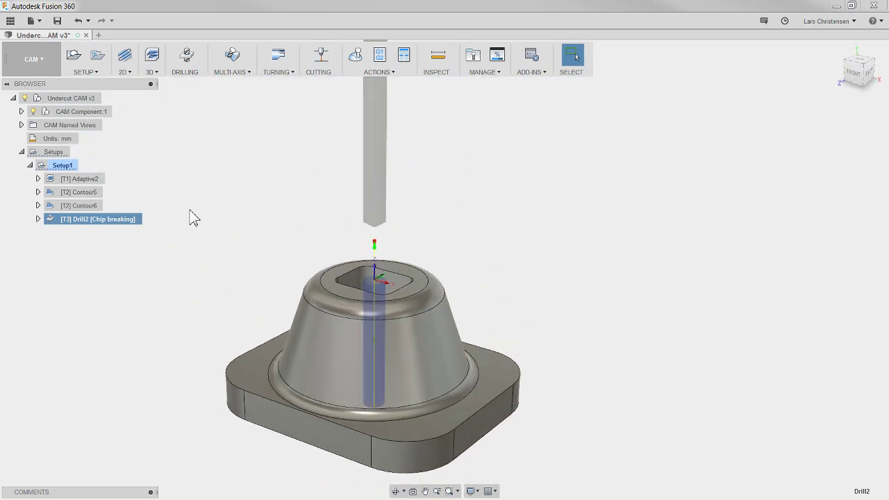
shift+middle_drag(315, 297, 335, 325)
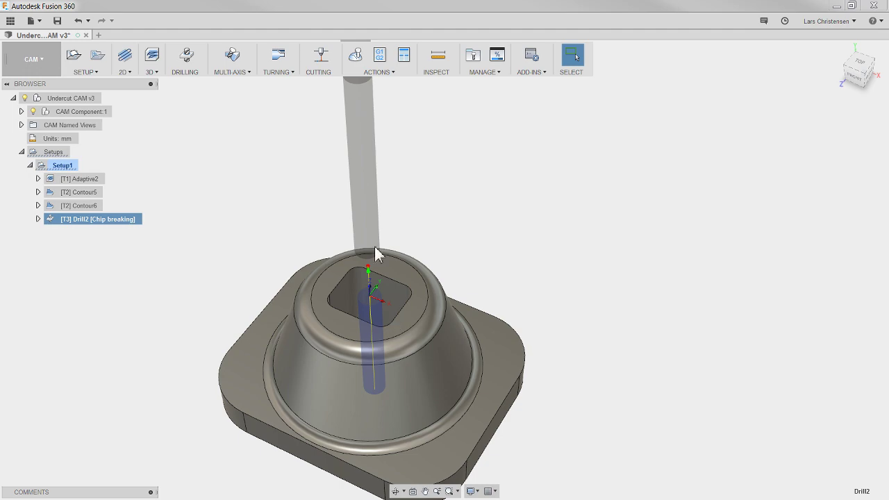
shift+middle_drag(258, 371, 133, 95)
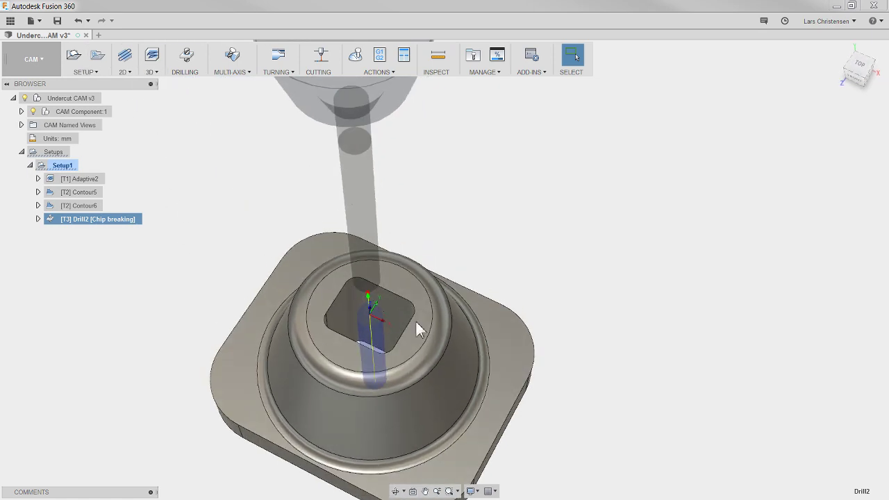
click(125, 72)
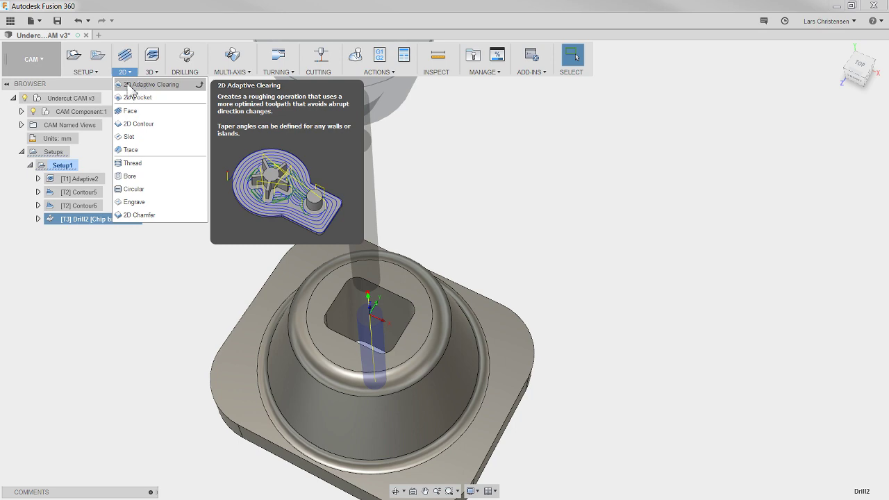
Step: Create a 2D Adaptive Clearing operation using tool 1, the Ø16 mm flat end mill
click(138, 85)
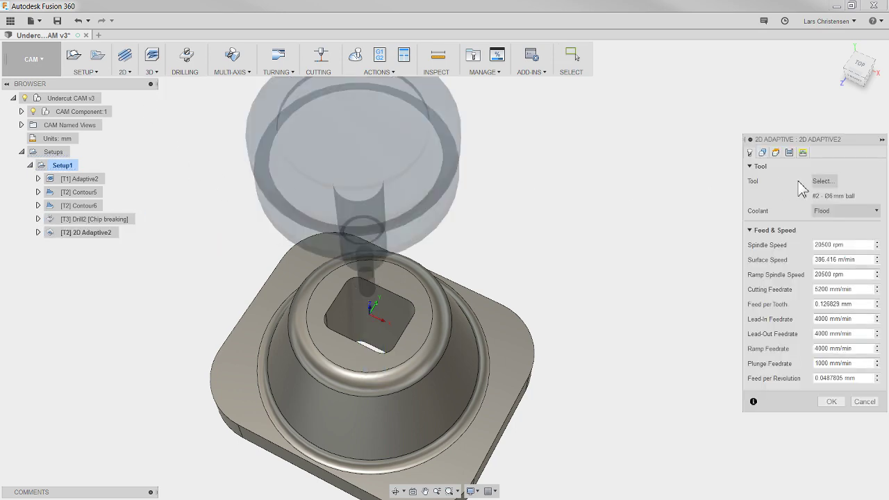
click(821, 181)
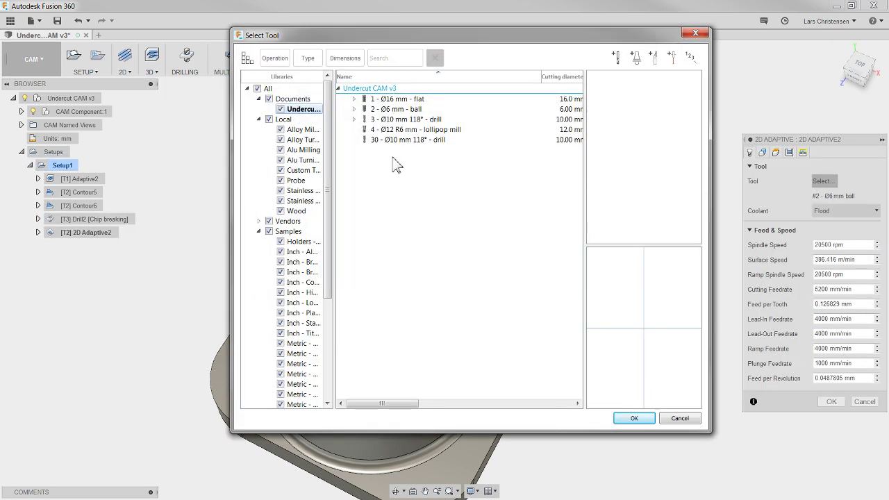
click(396, 98)
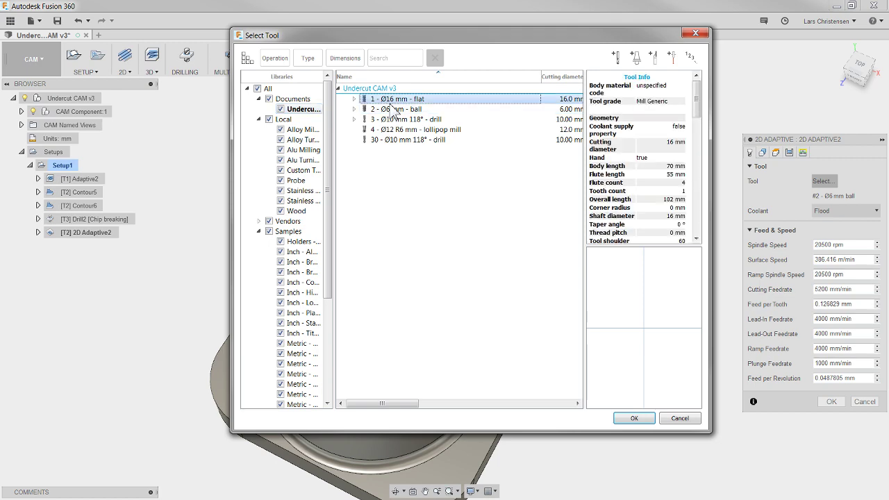
click(639, 418)
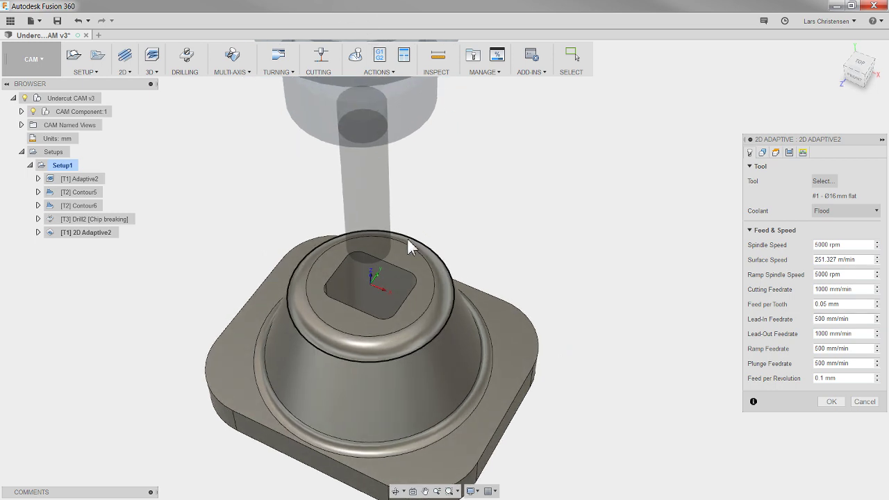
click(763, 152)
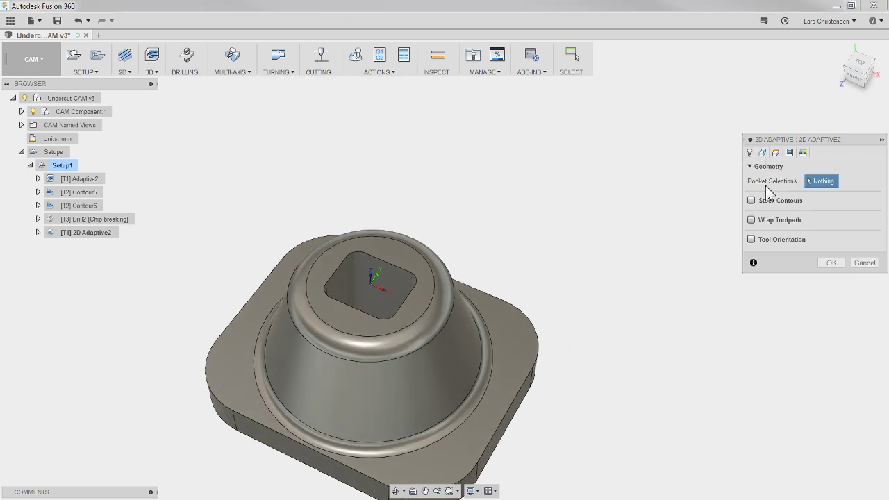
Step: Use the square hole edge as the pocket, measure bottom height from Model bottom, and calculate
click(406, 277)
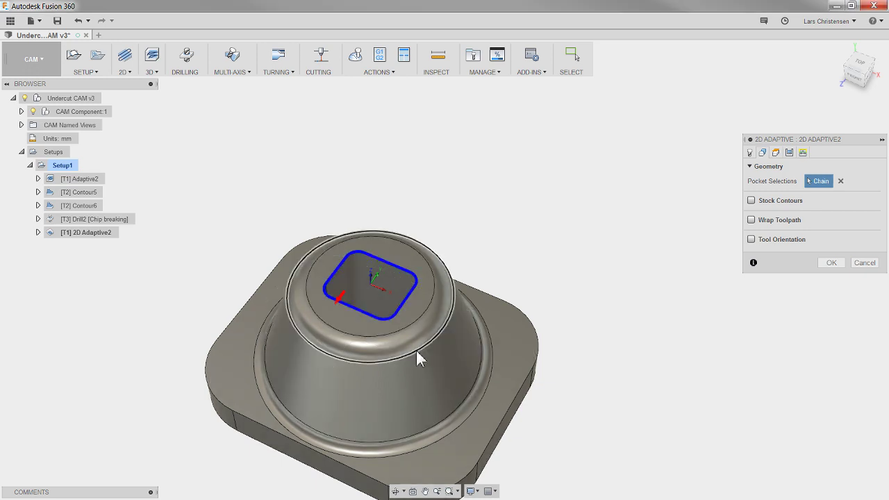
click(776, 153)
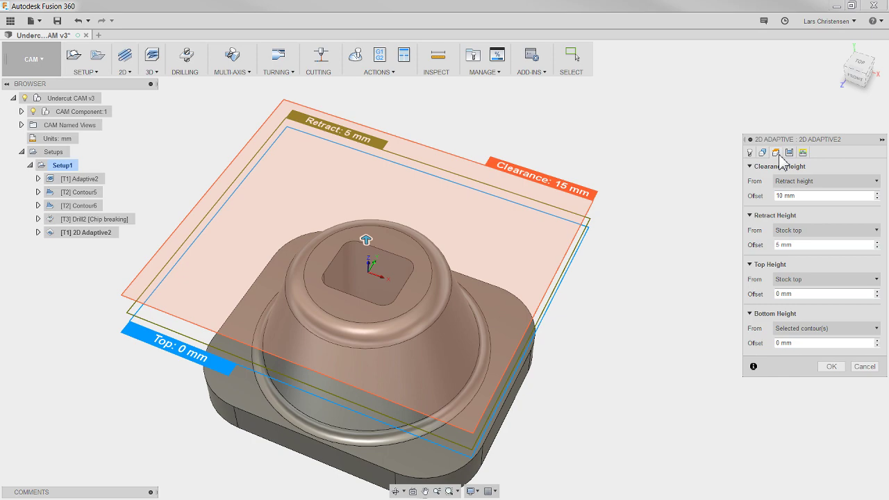
click(803, 330)
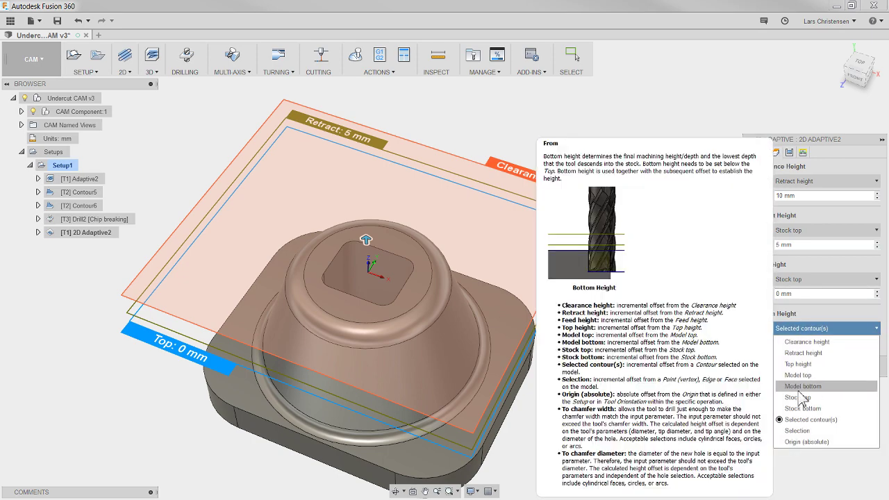
click(802, 387)
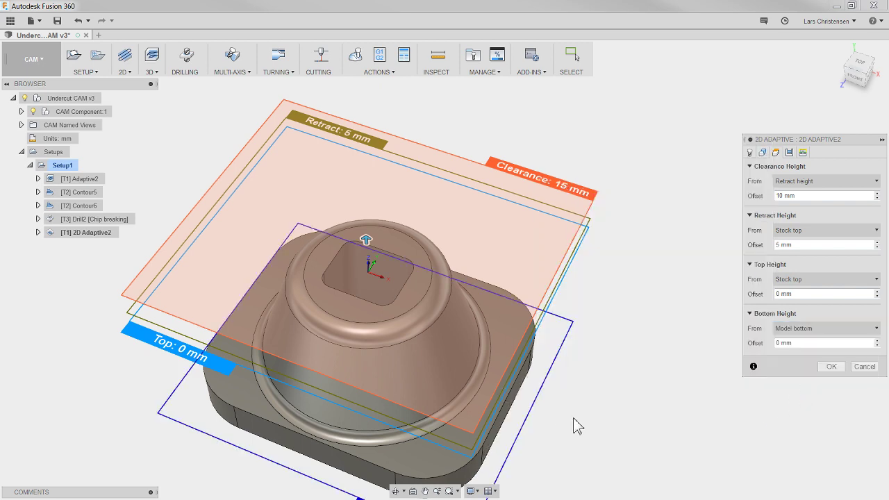
click(832, 366)
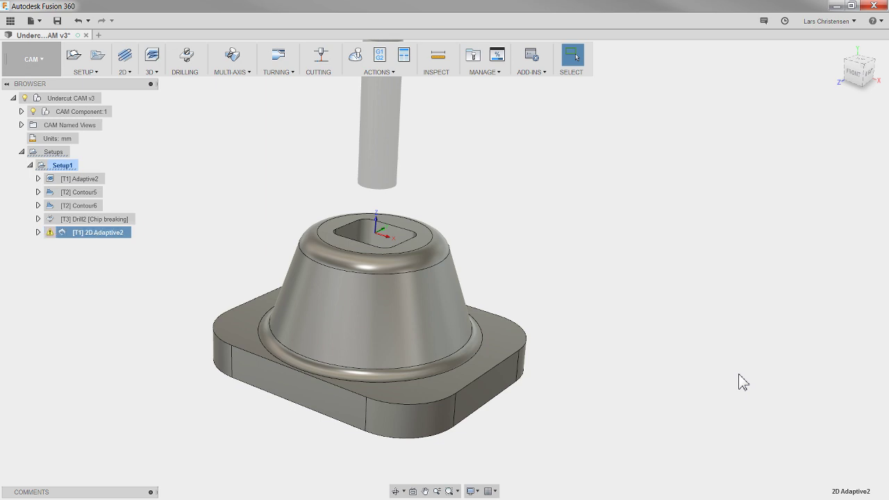
click(39, 232)
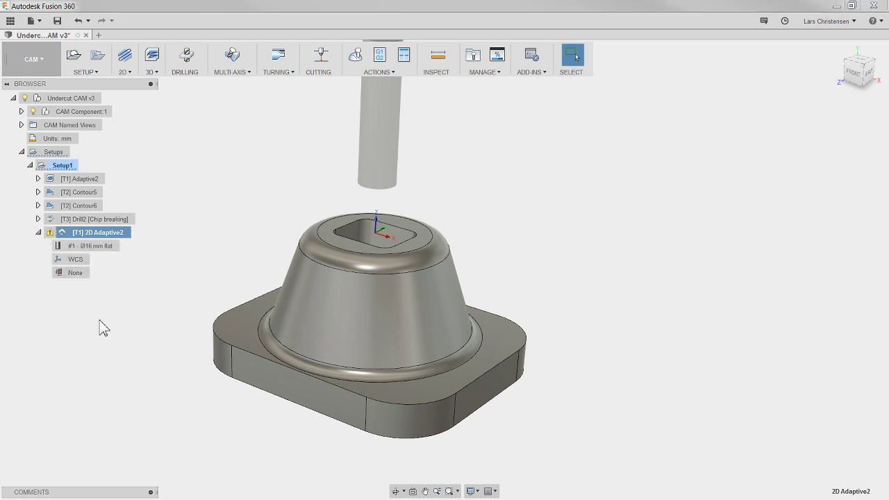
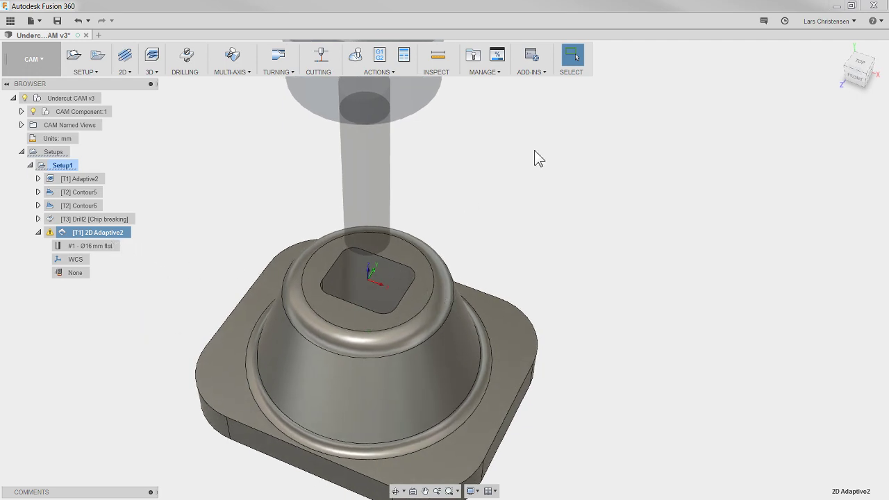
Step: From the Top view, turn off Stock to Leave in 2D Adaptive2 and regenerate the toolpath
click(856, 70)
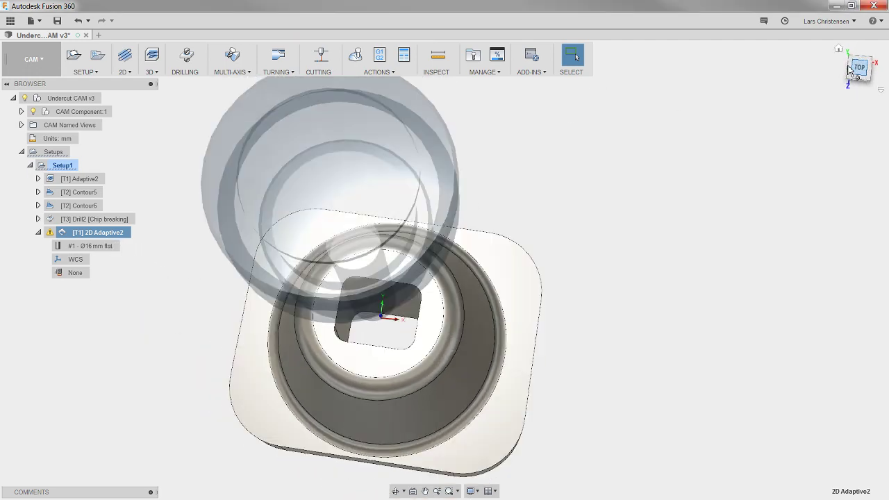
scroll(379, 291, up, 3)
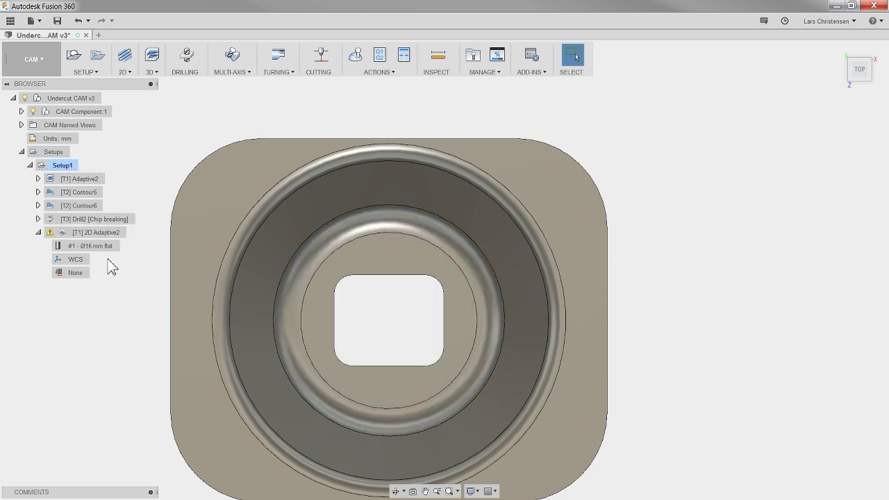
right_click(105, 231)
click(136, 21)
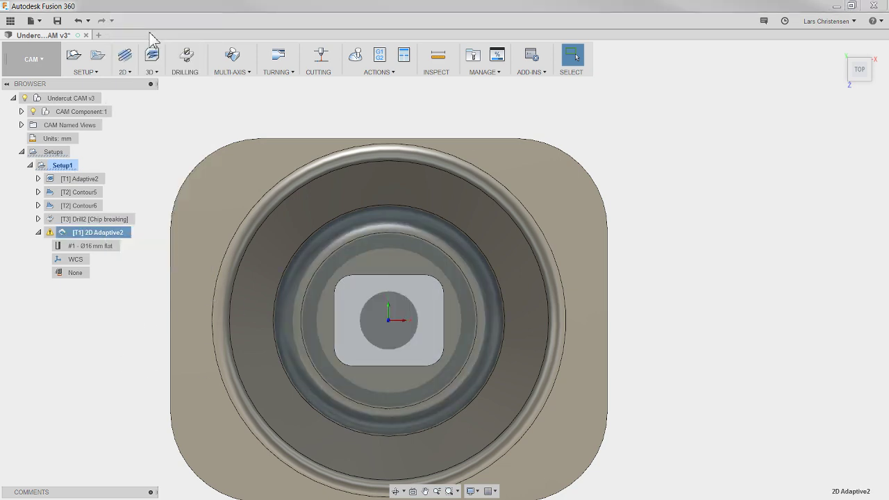
click(791, 153)
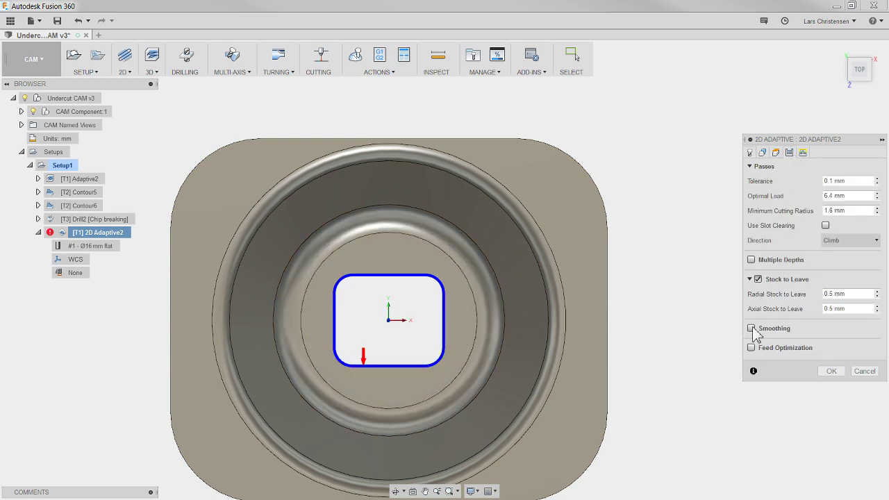
click(758, 279)
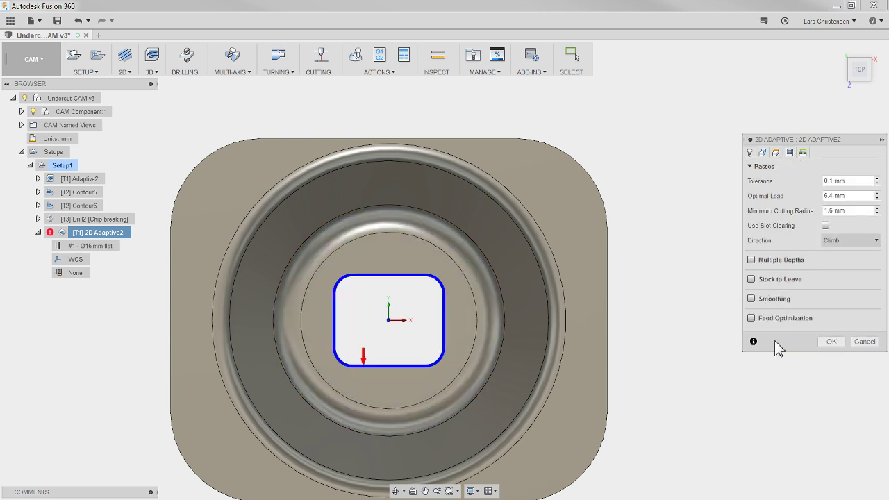
click(831, 341)
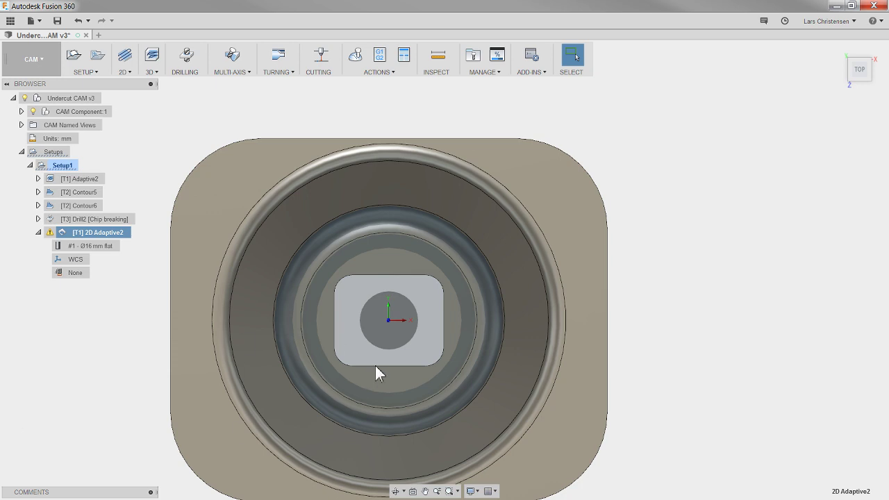
Step: Change 2D Adaptive2's linking ramp type from helix to Plunge and regenerate
right_click(123, 235)
click(181, 12)
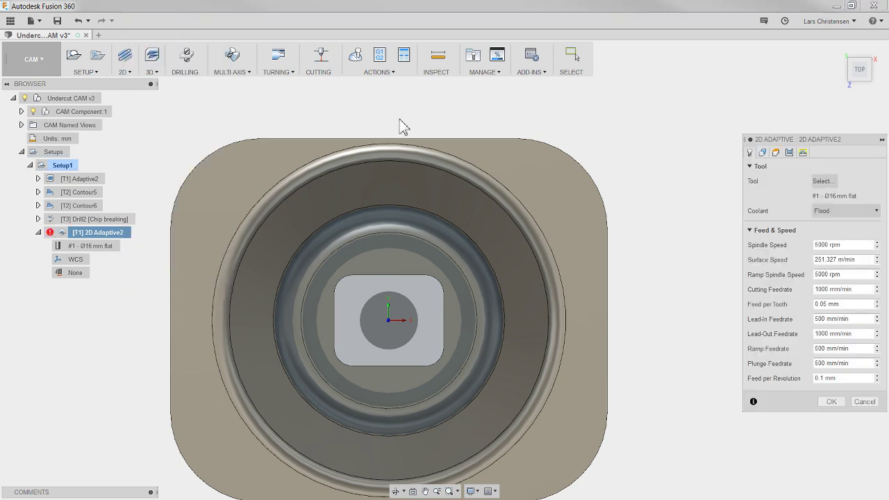
click(803, 153)
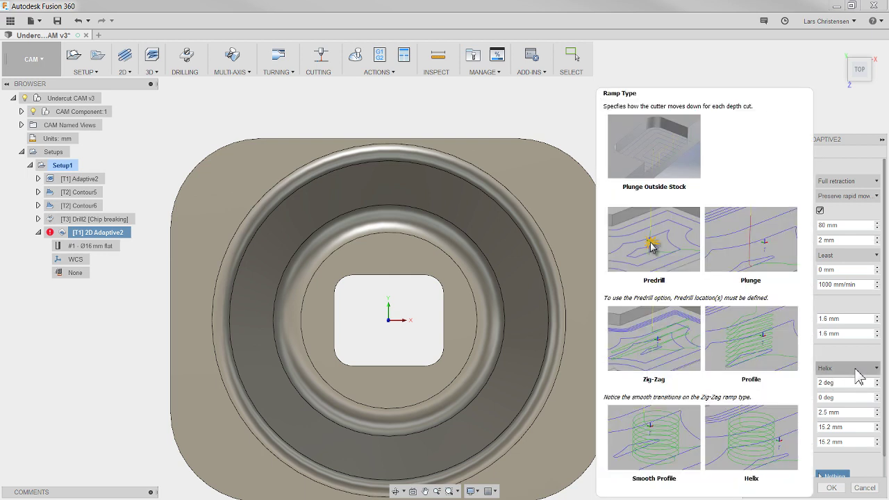
click(859, 375)
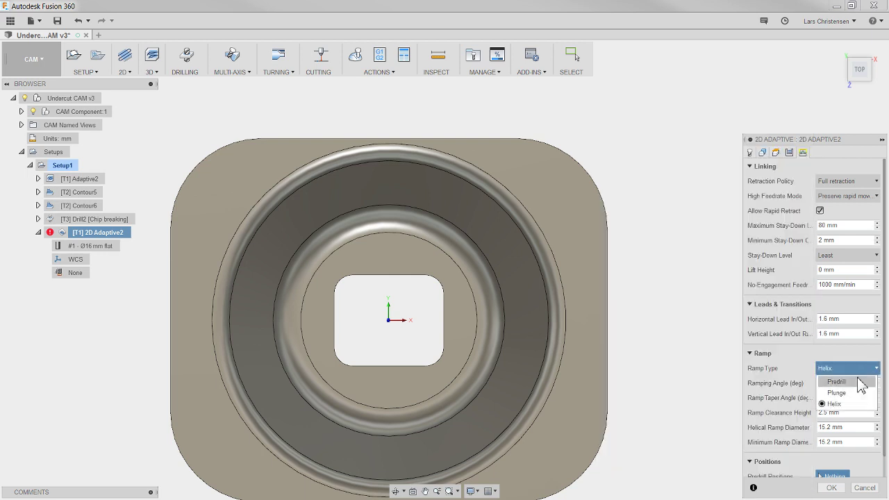
click(851, 393)
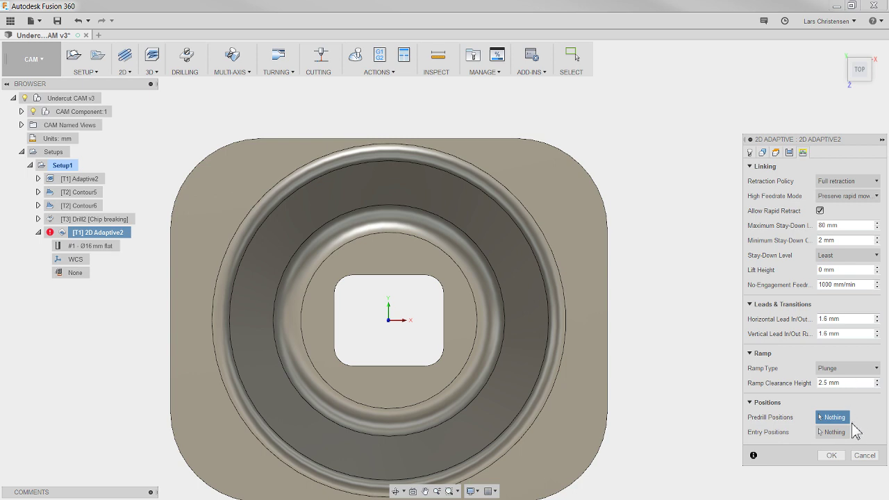
click(837, 456)
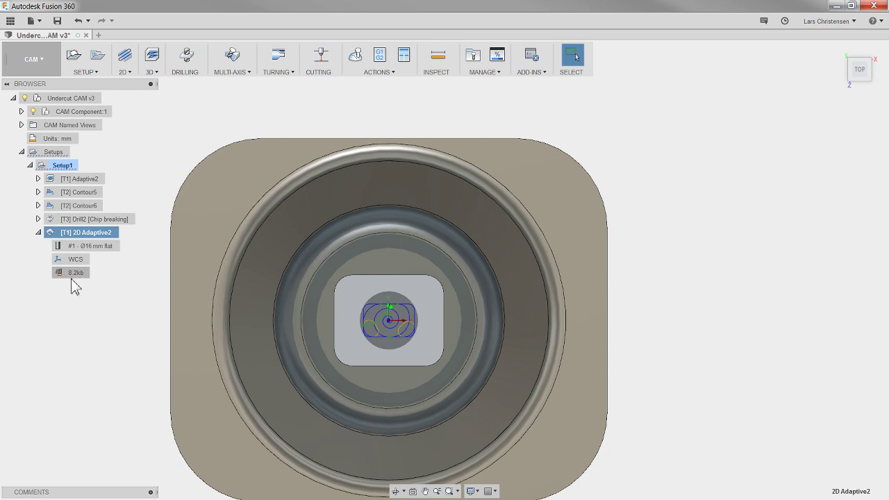
scroll(387, 358, up, 3)
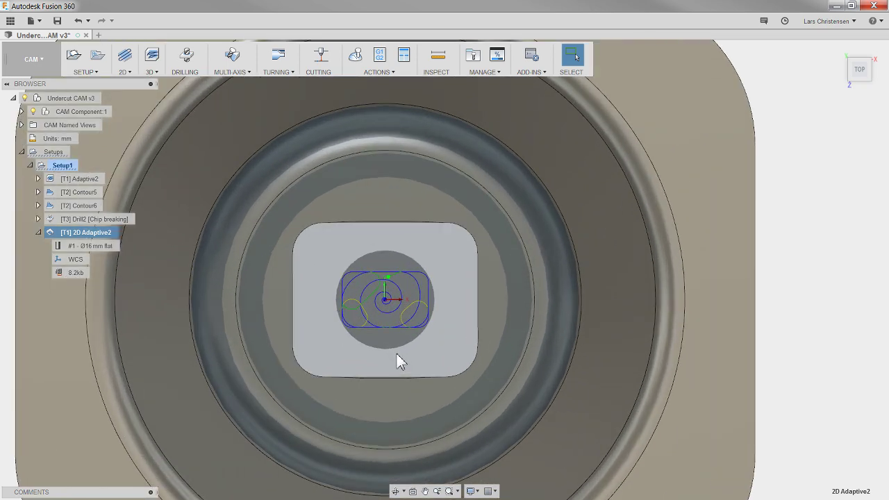
scroll(453, 328, down, 3)
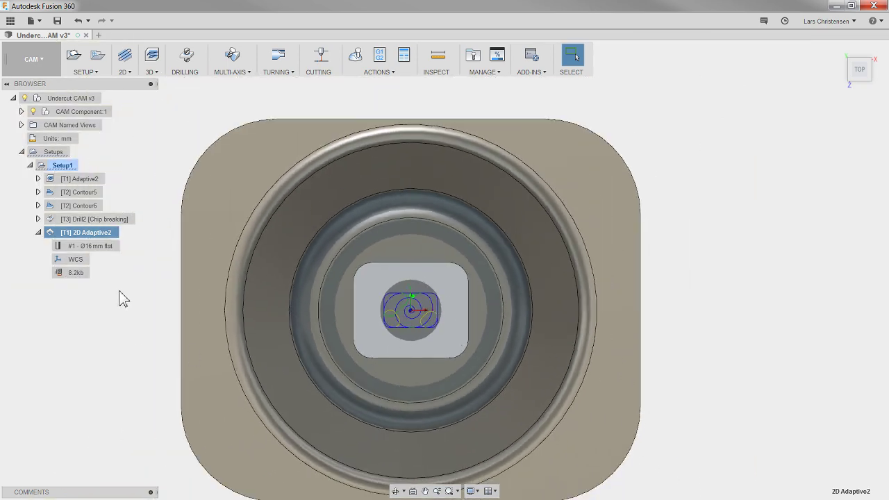
Step: Turn Stock to Leave back on for 2D Adaptive2 and regenerate the toolpath
right_click(101, 233)
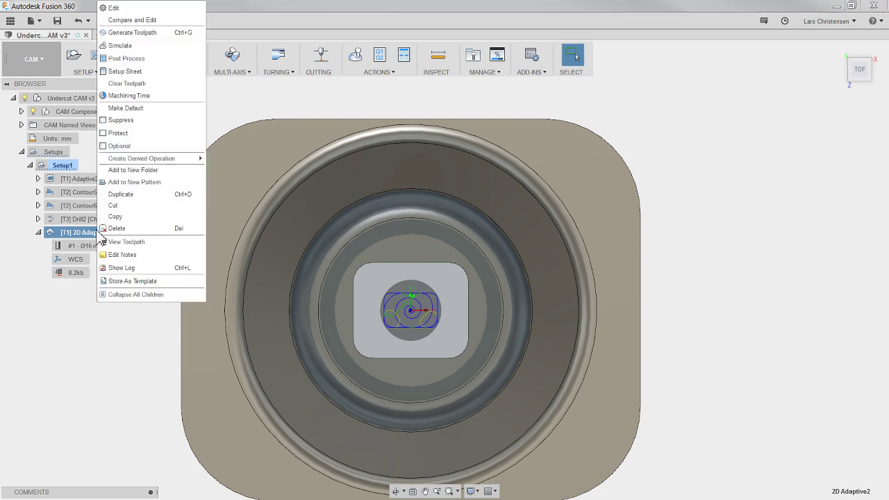
click(161, 18)
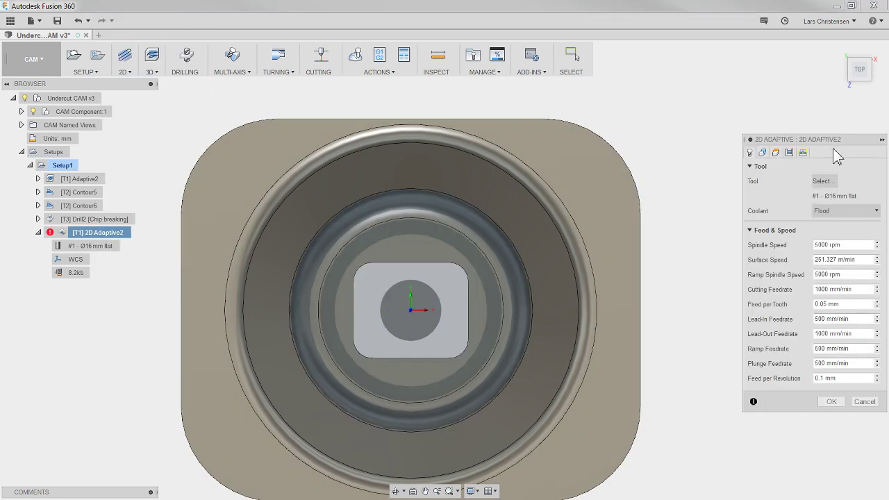
click(789, 153)
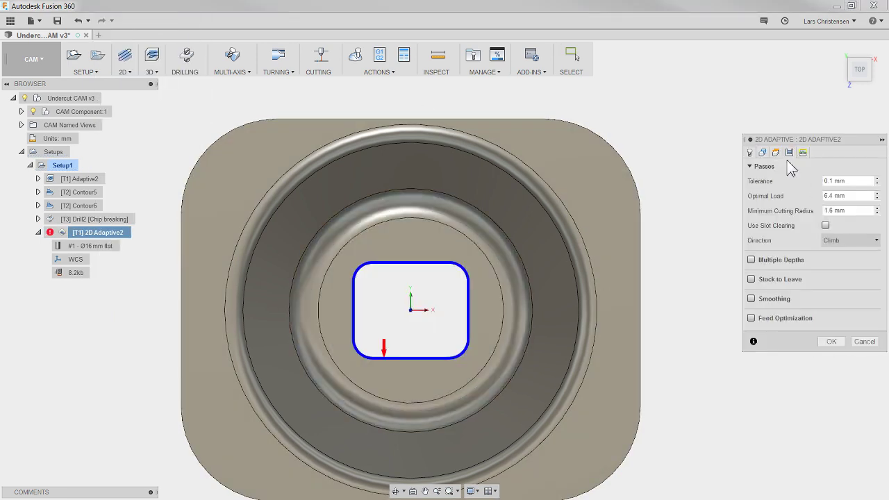
click(751, 280)
click(830, 371)
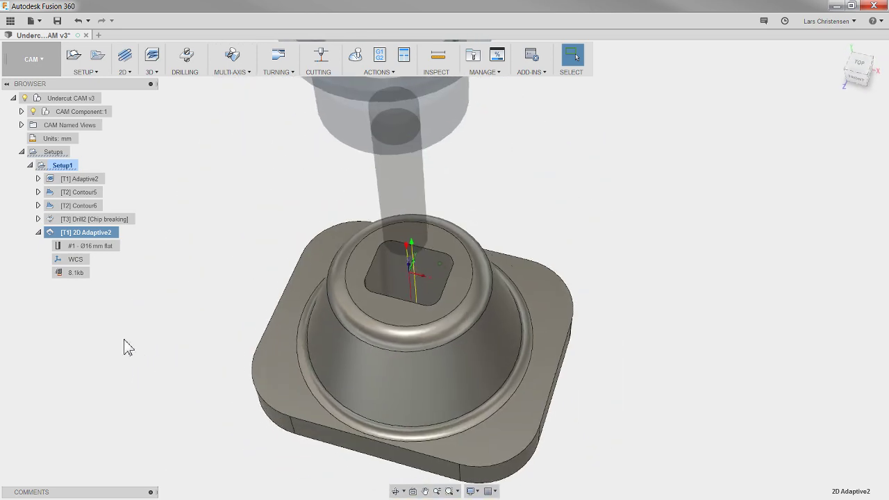
Step: Enable Multiple Depths with a 25 mm maximum roughing stepdown and regenerate 2D Adaptive2
shift+middle_drag(387, 278, 397, 207)
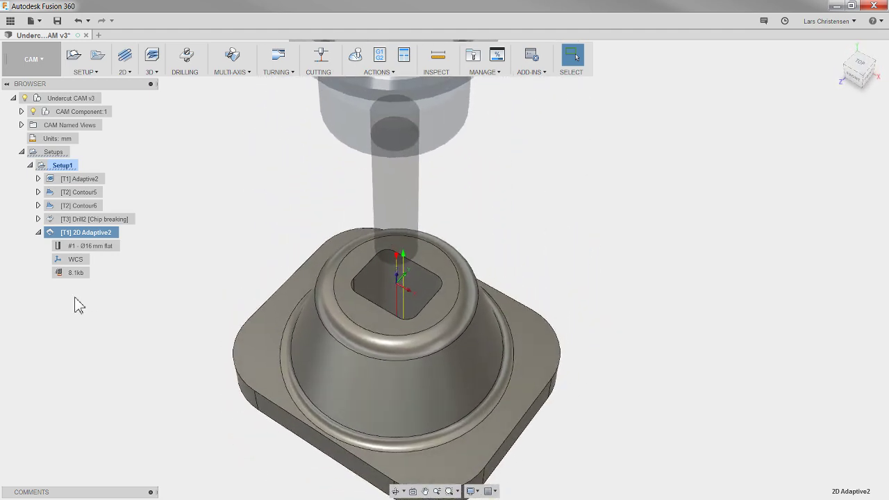
right_click(101, 234)
click(124, 8)
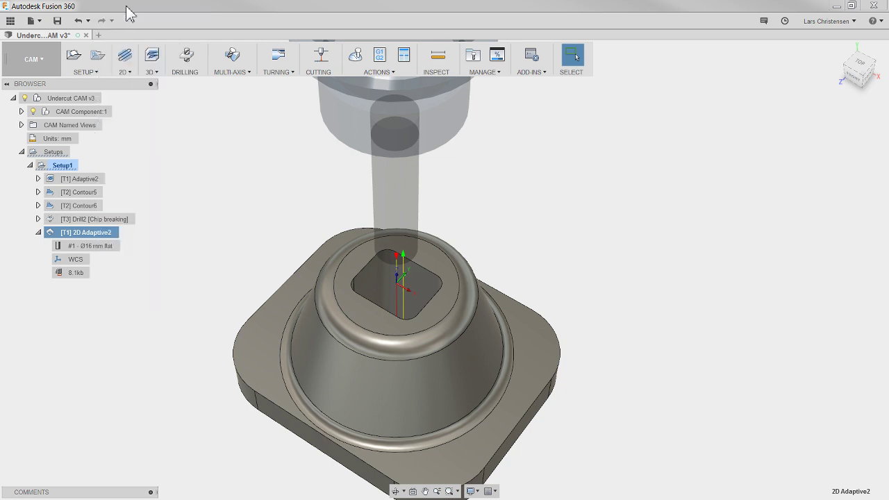
click(790, 153)
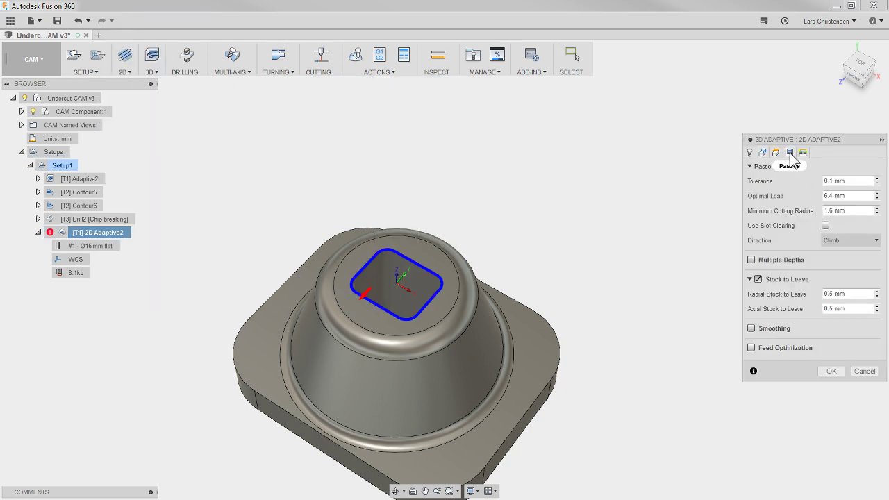
click(751, 260)
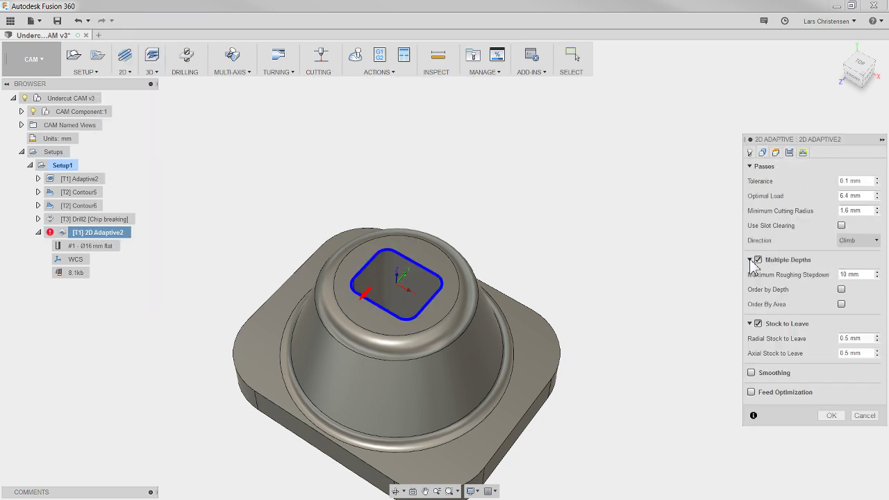
click(867, 276)
drag(869, 277, 803, 282)
click(833, 417)
shift+middle_drag(561, 417, 296, 232)
click(218, 235)
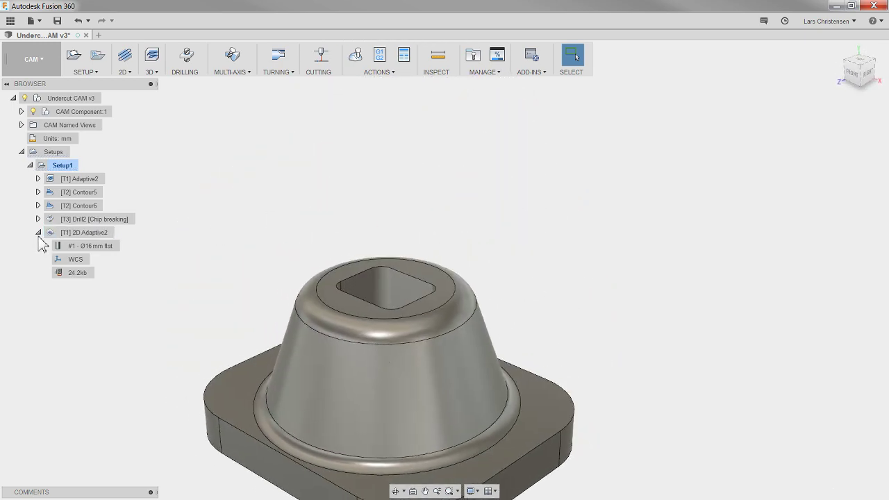
click(38, 233)
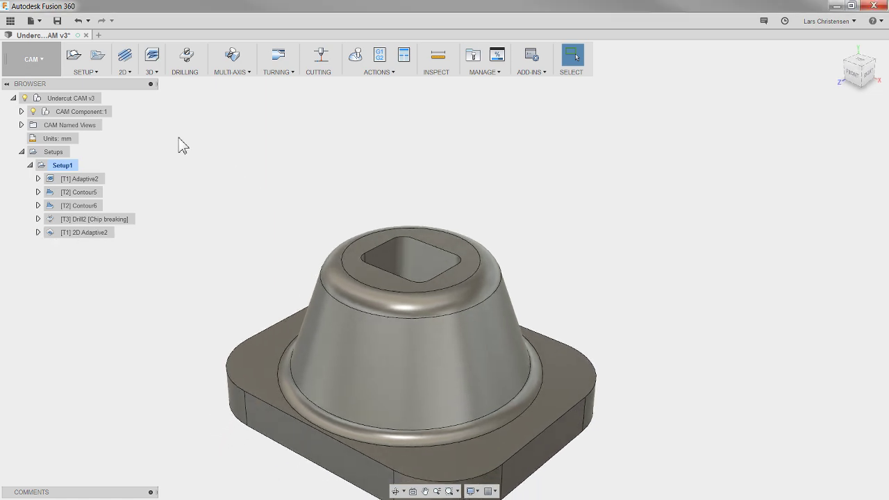
Step: Start a new 3D Contour toolpath and browse the Undercut CAM v3 tool library
click(150, 71)
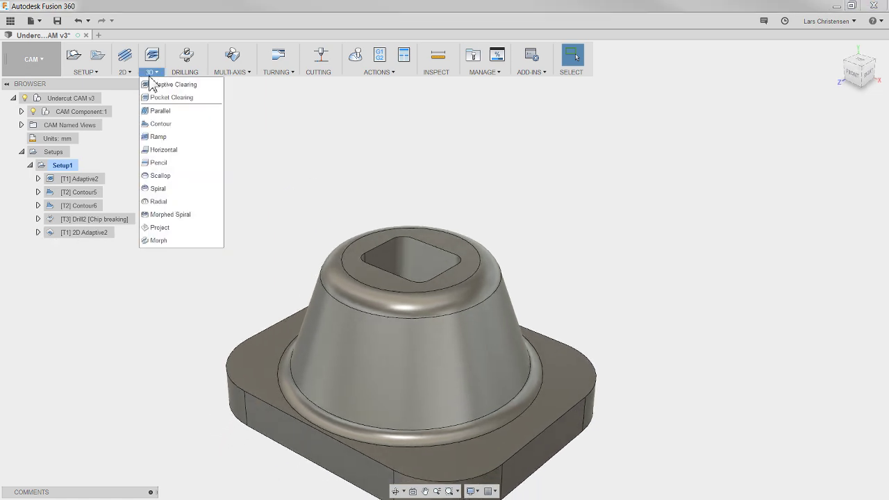
click(161, 124)
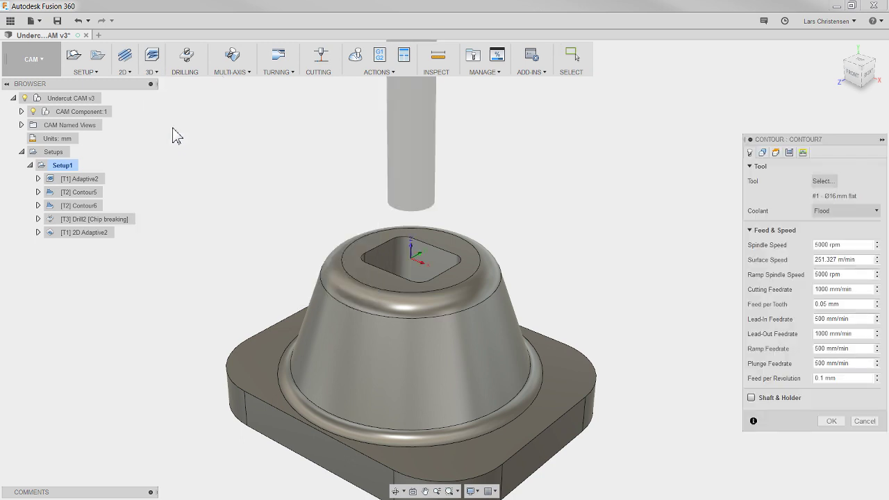
click(824, 182)
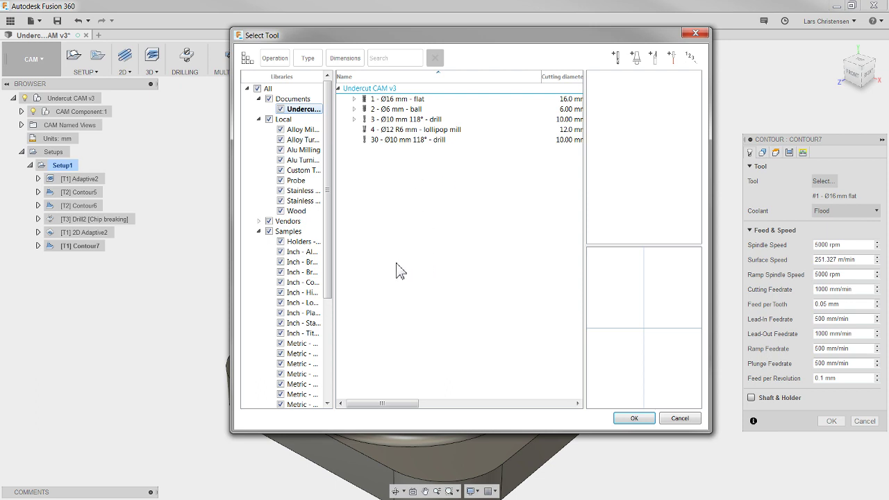
drag(328, 277, 378, 393)
click(306, 394)
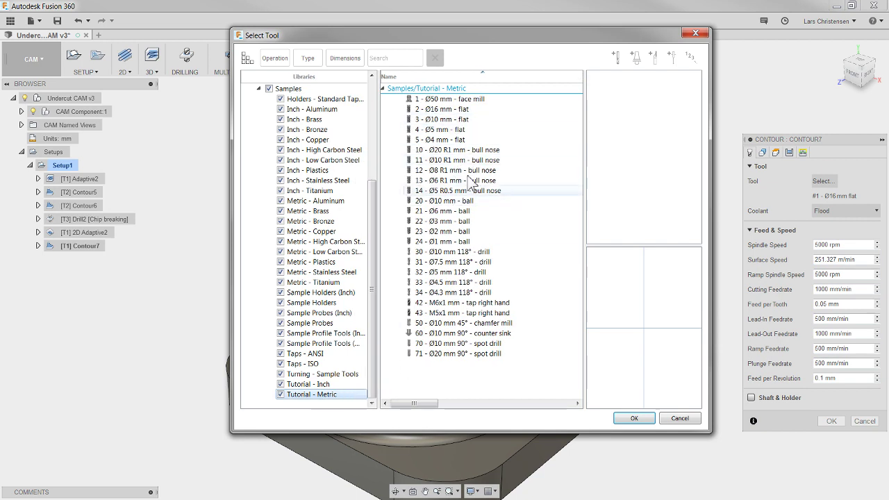
scroll(378, 309, up, 2)
scroll(377, 305, up, 5)
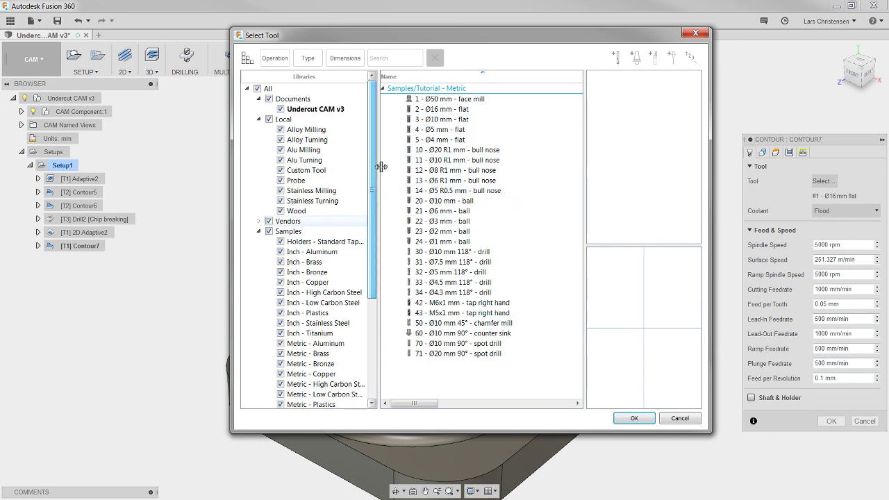
click(303, 111)
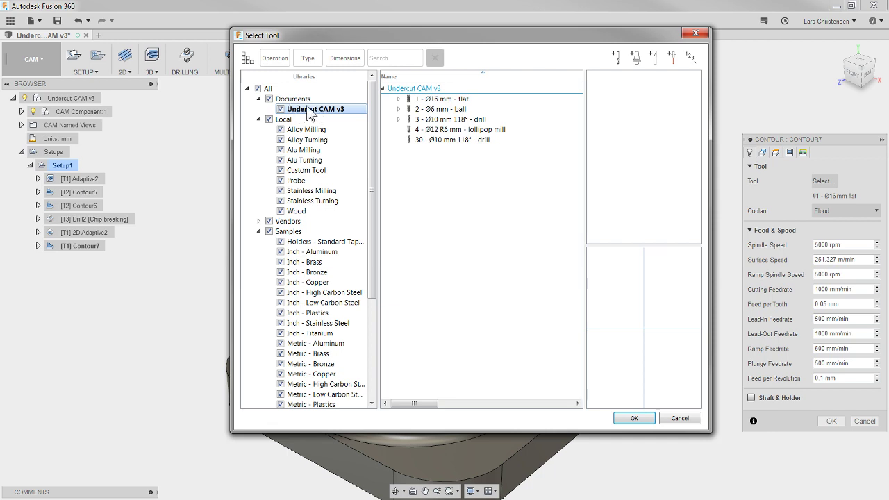
Step: Define a new 12 mm lollipop mill with 4 mm shaft and 70 mm length, and select it
click(615, 58)
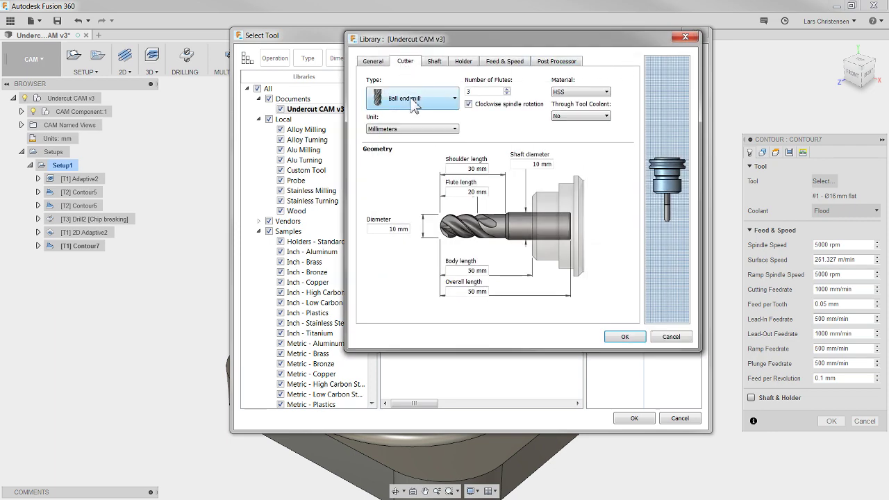
click(374, 62)
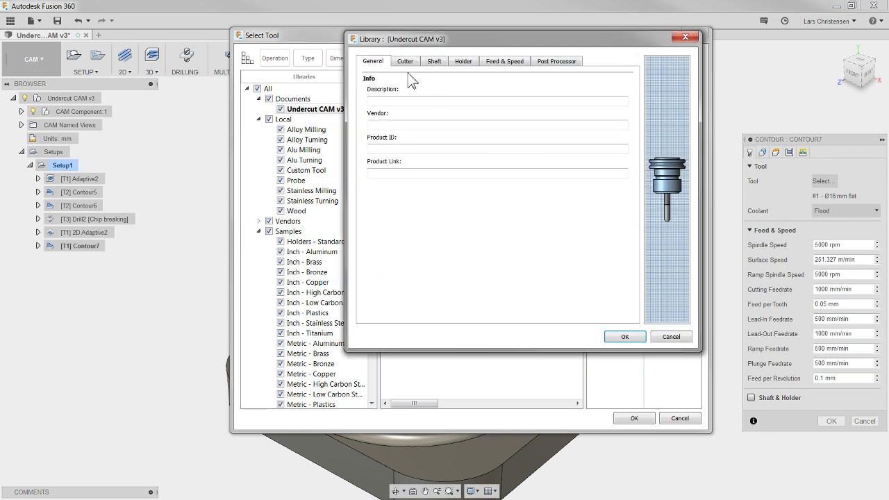
click(405, 61)
click(420, 99)
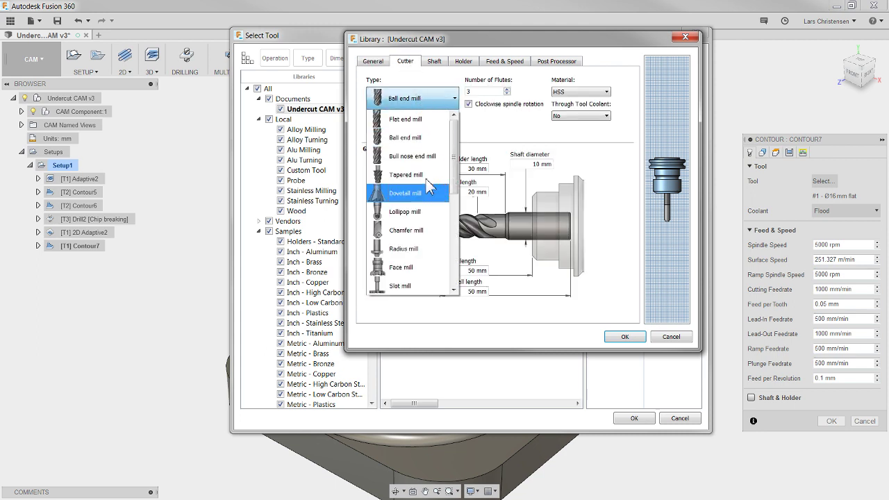
click(425, 211)
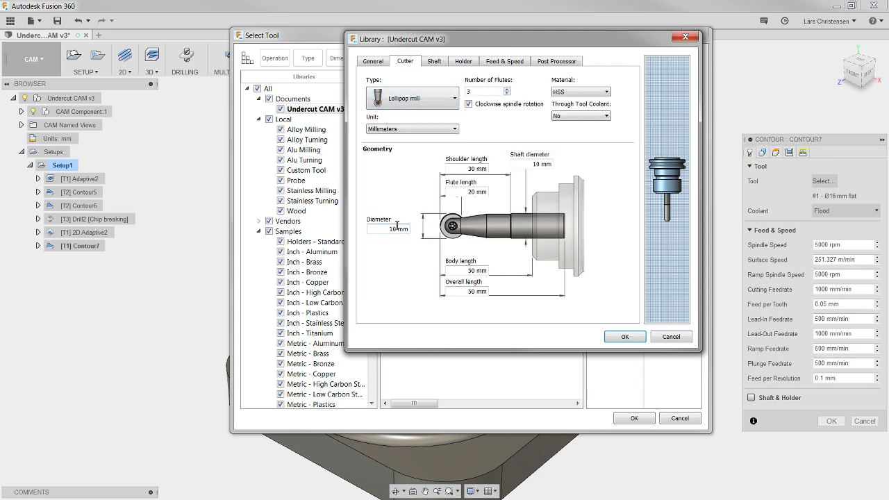
text(12)
key(Tab)
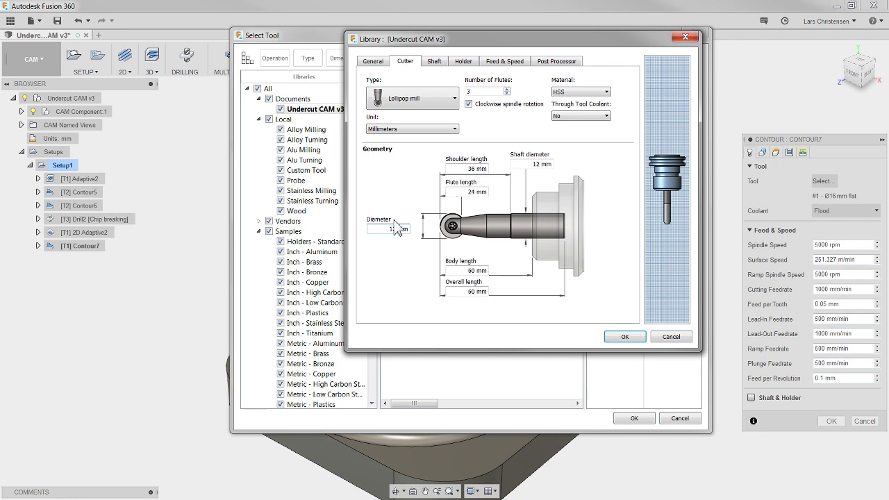
click(534, 165)
text(4)
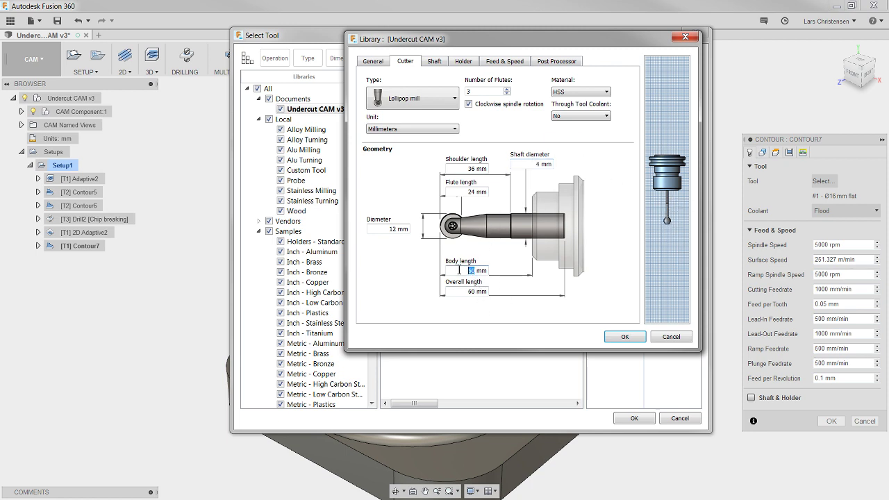
text(70)
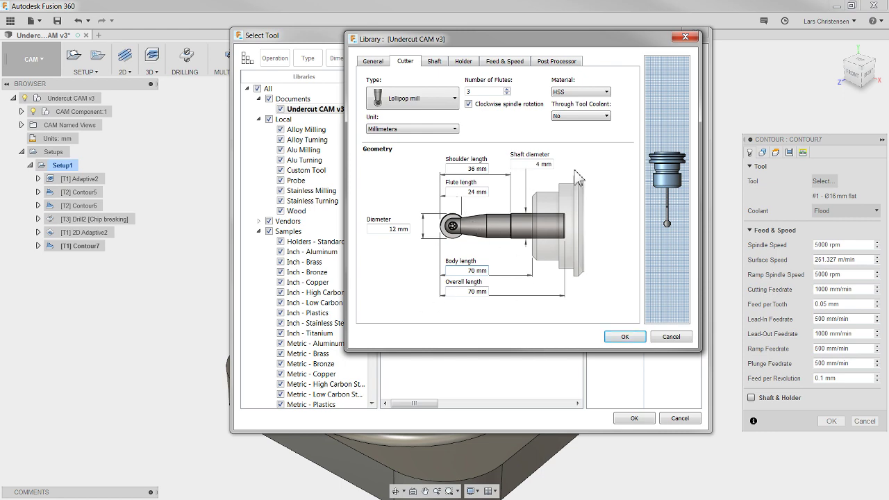
click(625, 336)
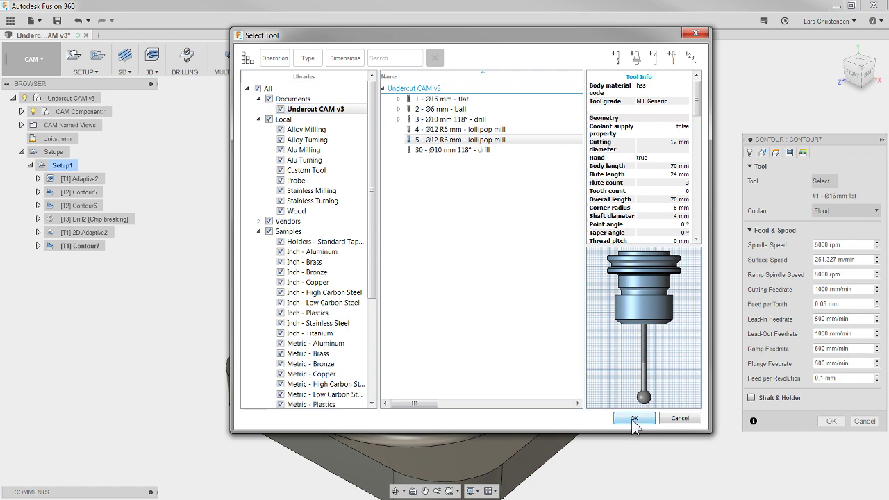
click(635, 422)
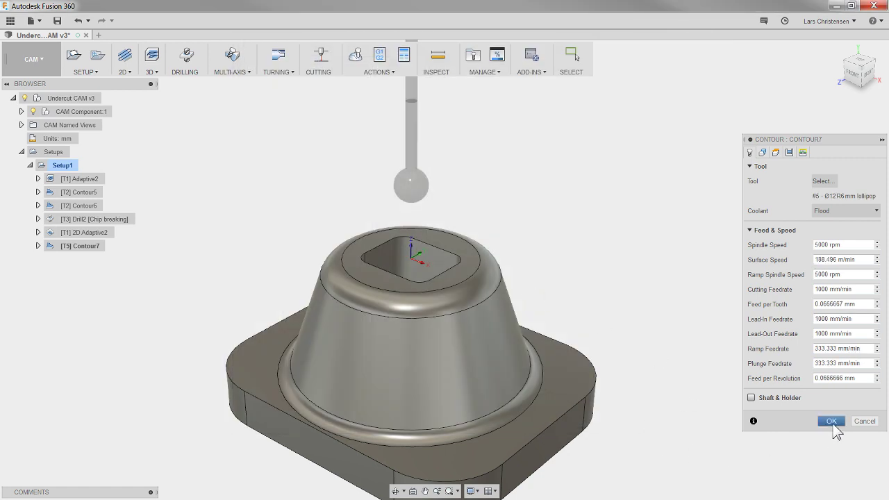
Step: Generate Contour7 with tool 5 and orbit to inspect its passes around the outer cone
click(831, 421)
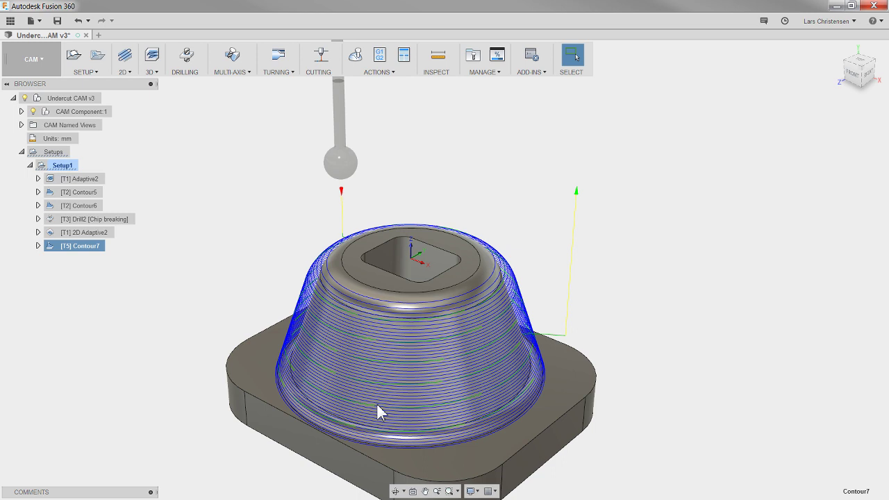
shift+middle_drag(450, 308, 207, 179)
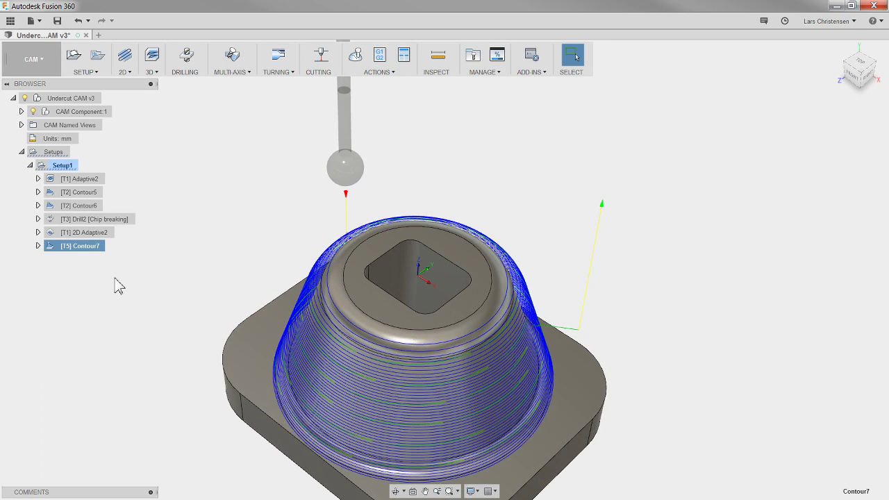
Step: Set Contour7's machining boundary to Selection using the top pocket's circular edge and regenerate
right_click(96, 248)
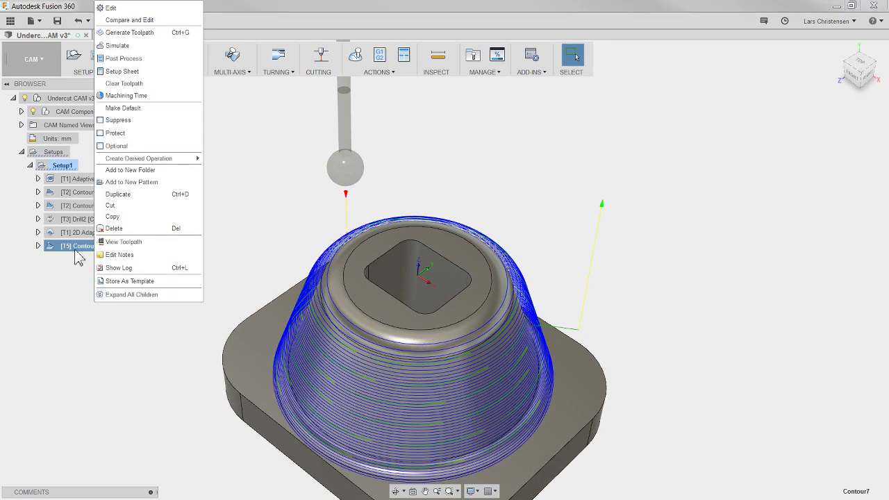
click(111, 7)
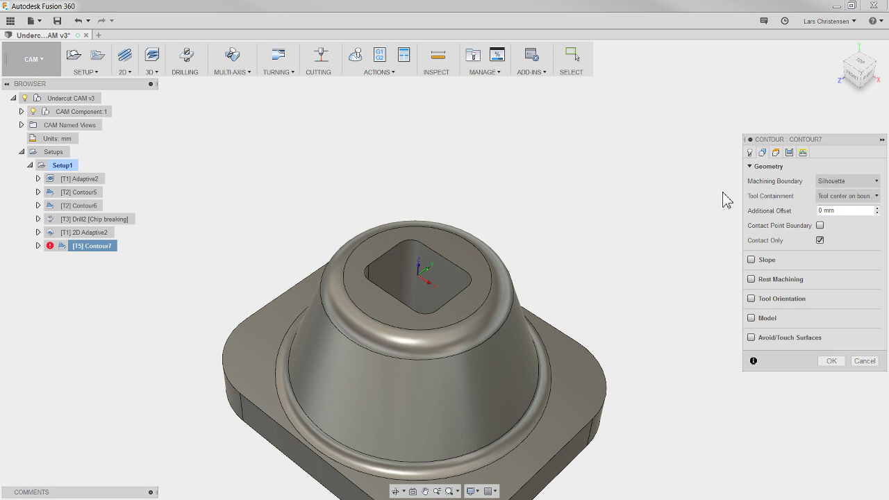
click(830, 181)
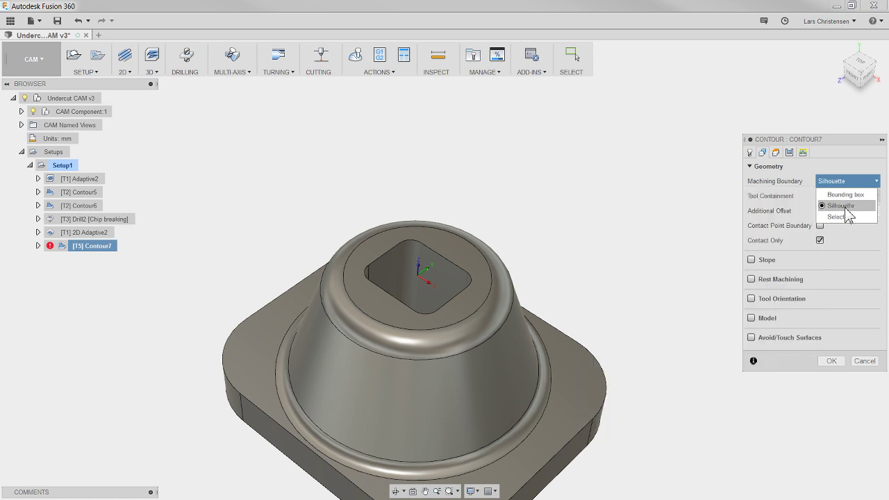
click(840, 206)
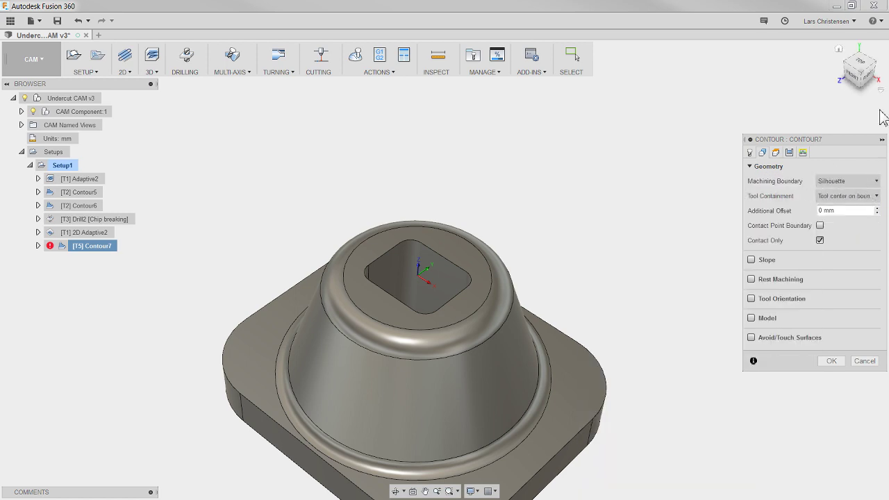
click(863, 70)
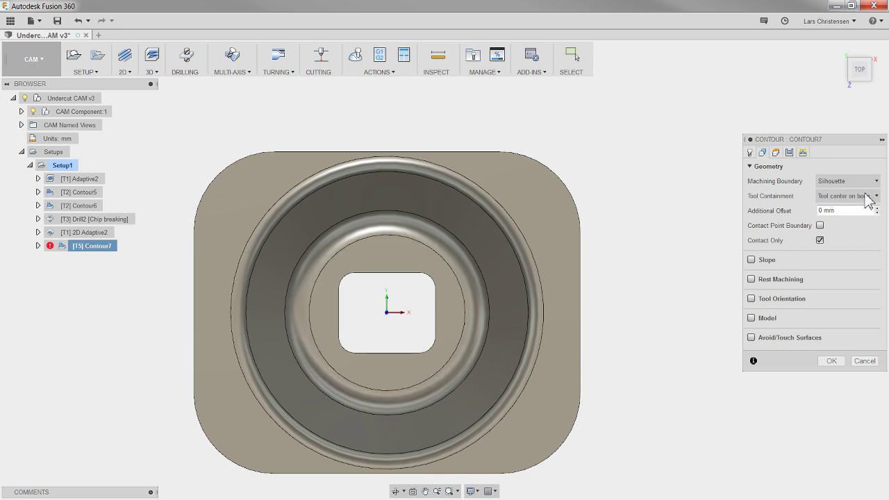
click(844, 182)
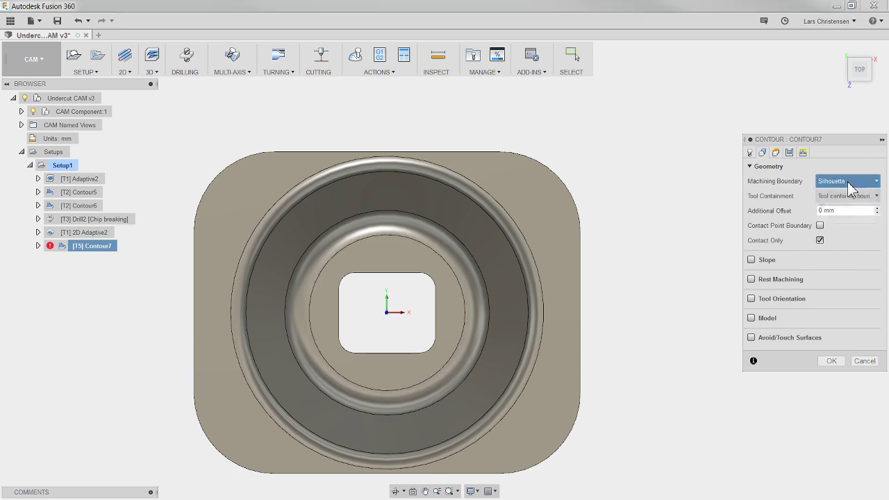
click(842, 218)
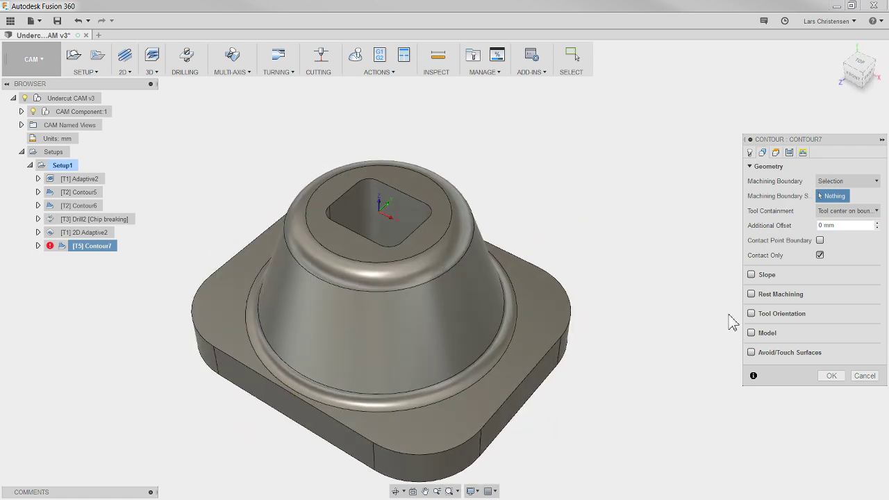
click(436, 236)
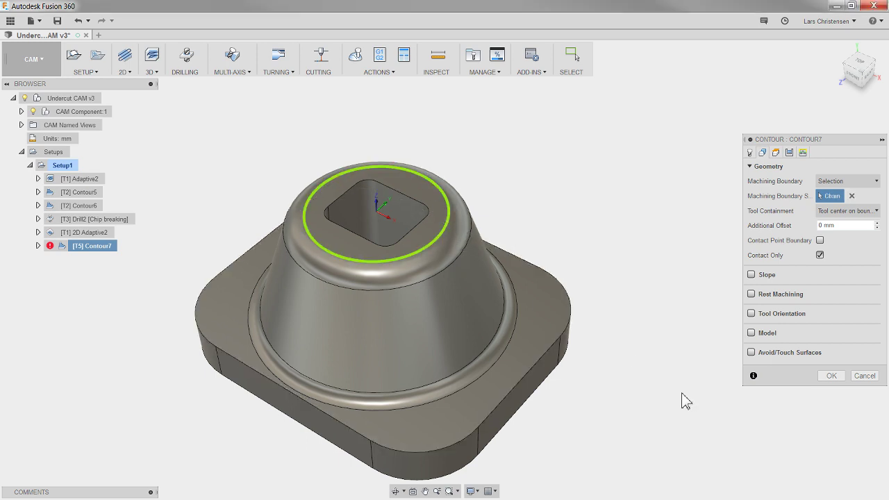
click(832, 376)
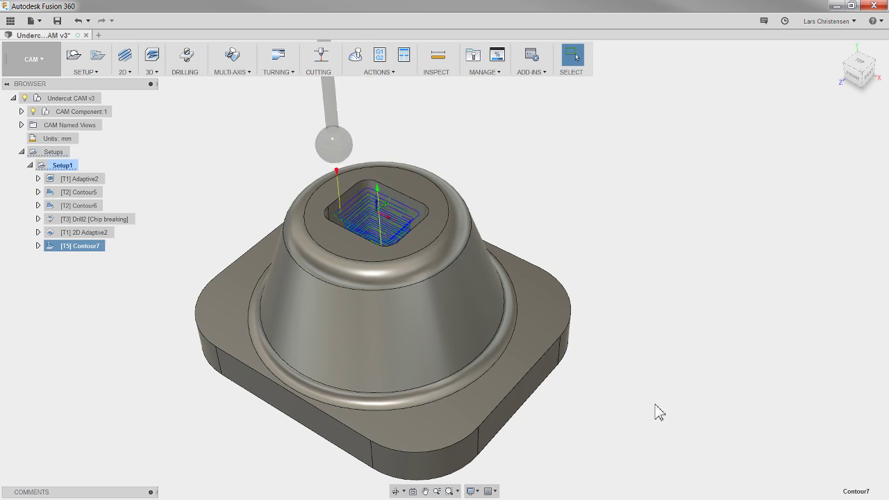
shift+middle_drag(519, 270, 288, 269)
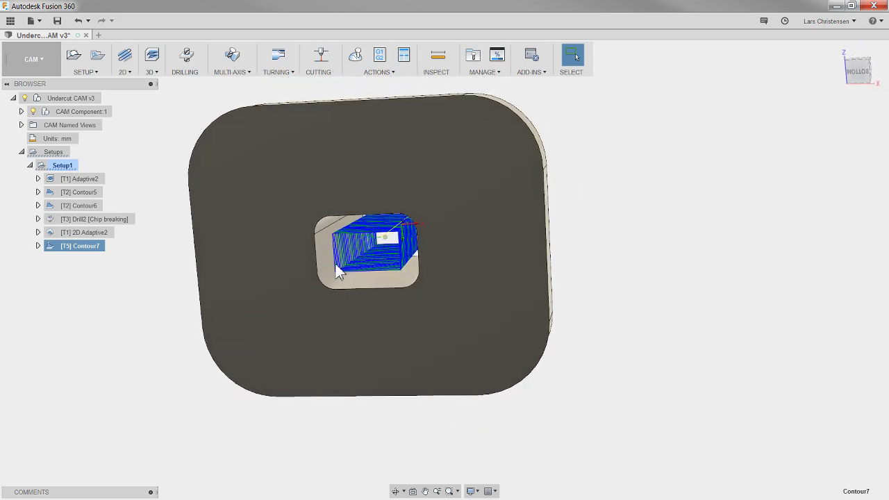
key(F6)
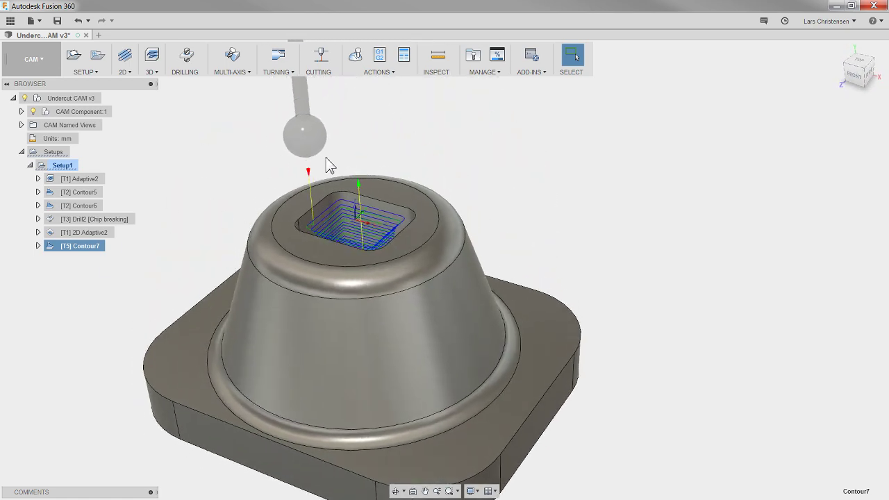
scroll(320, 322, down, 5)
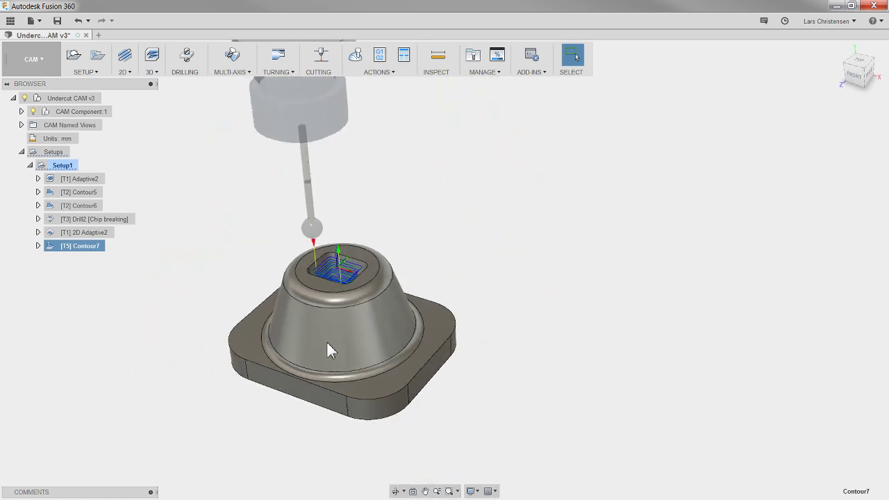
shift+middle_drag(329, 215, 301, 169)
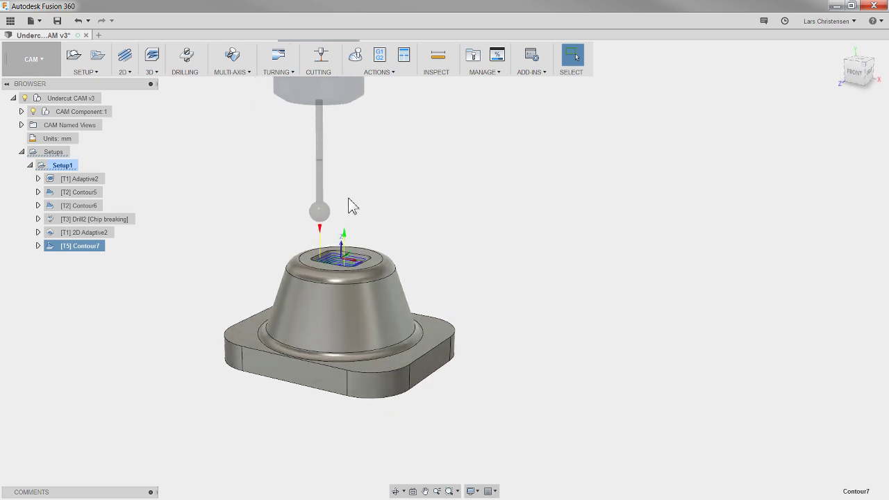
shift+middle_drag(366, 320, 333, 229)
shift+middle_drag(341, 324, 357, 338)
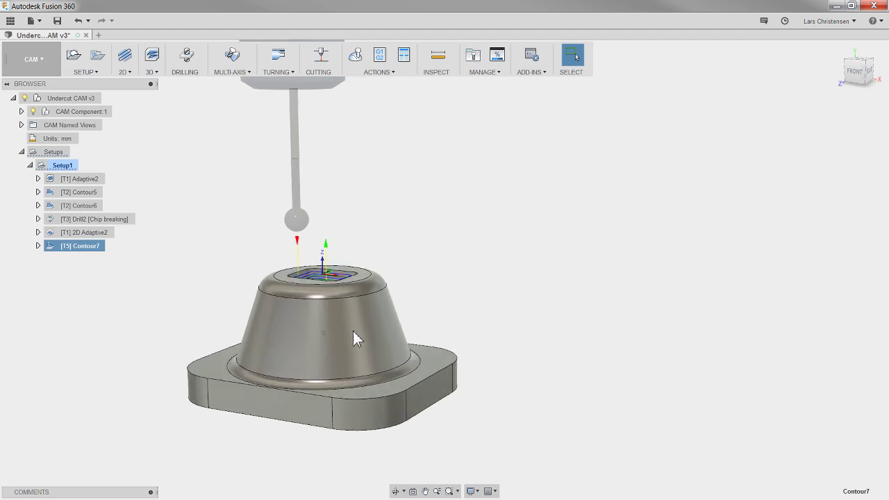
scroll(331, 308, up, 5)
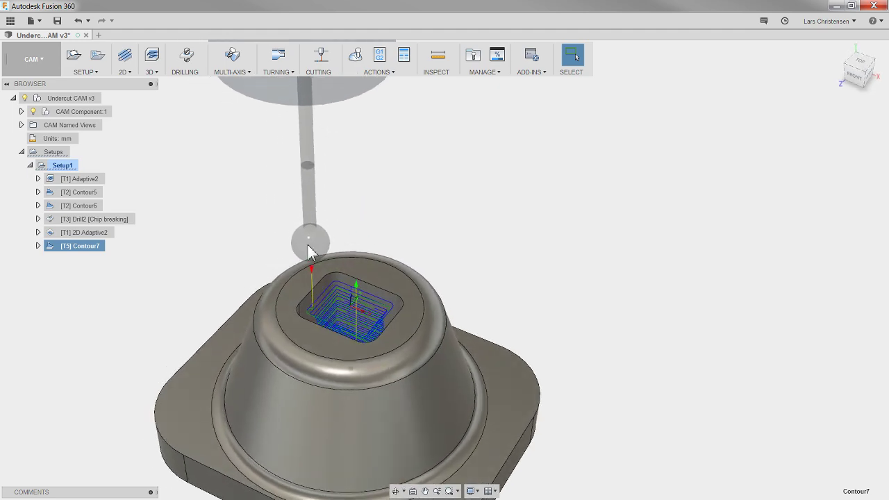
Step: Give Contour7 a -5 mm Bottom Height offset from model bottom and recompute it
right_click(85, 246)
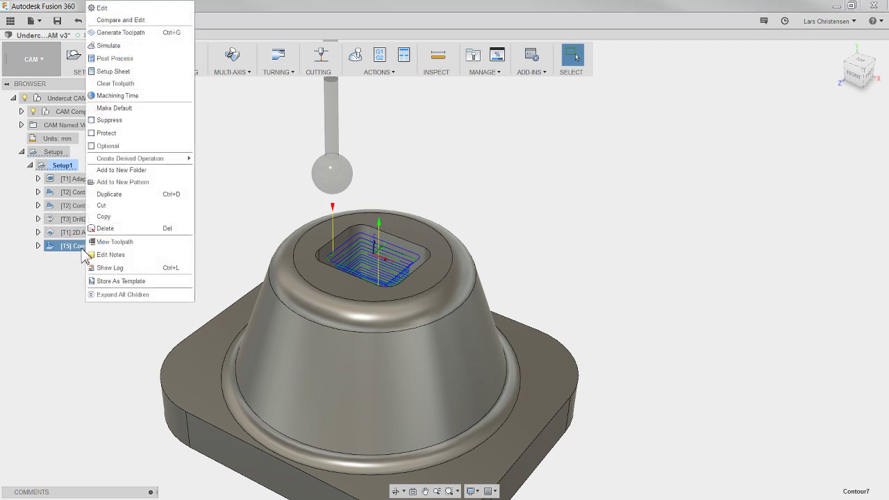
click(101, 8)
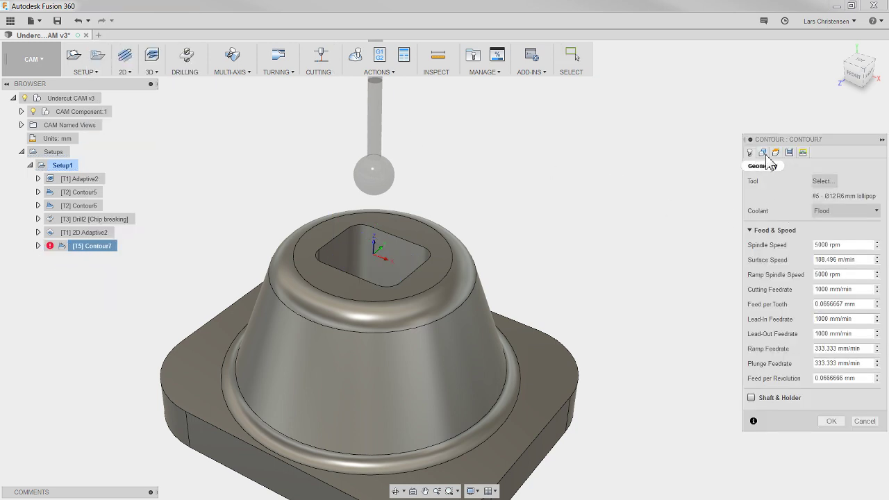
click(789, 154)
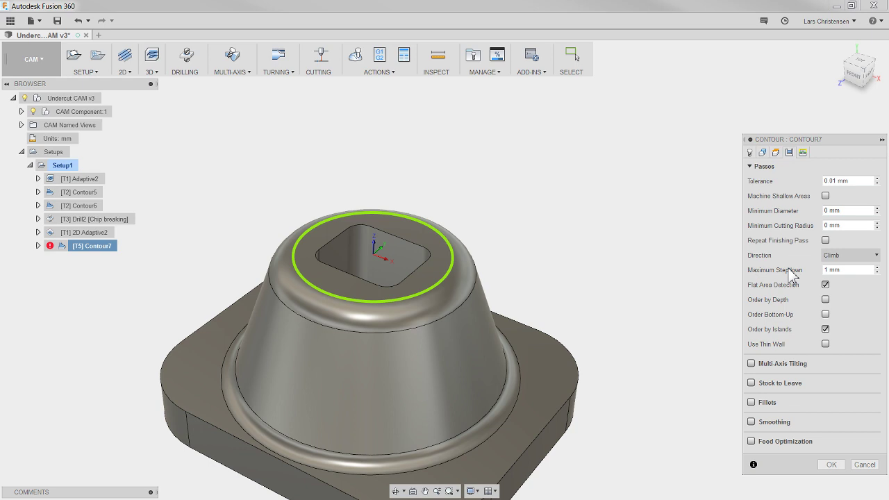
click(776, 152)
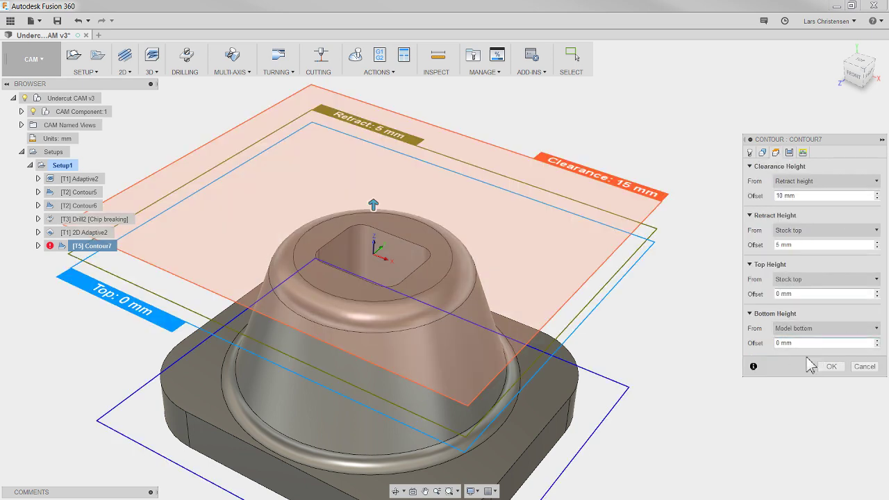
click(789, 343)
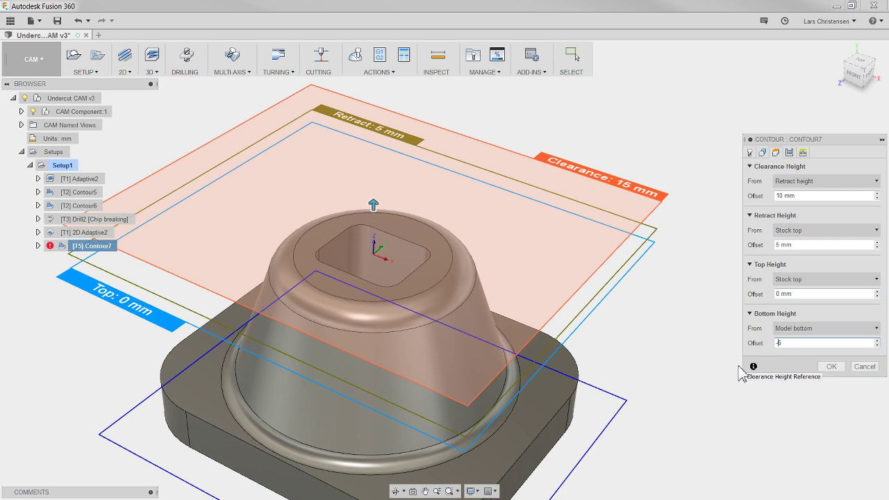
key(BackSpace)
text(5)
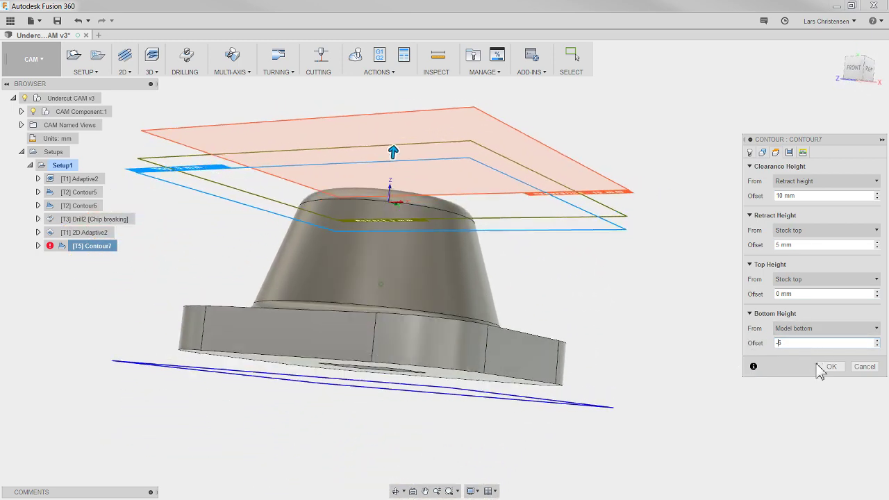
click(831, 366)
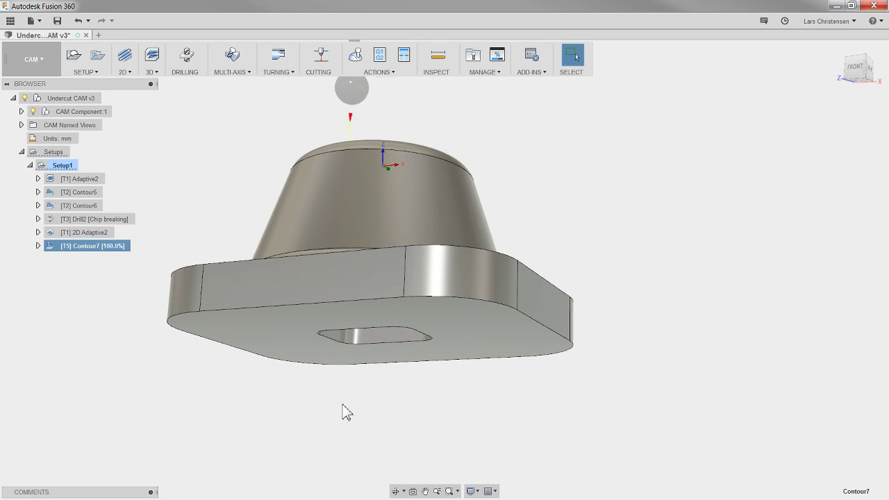
shift+middle_drag(342, 404, 313, 182)
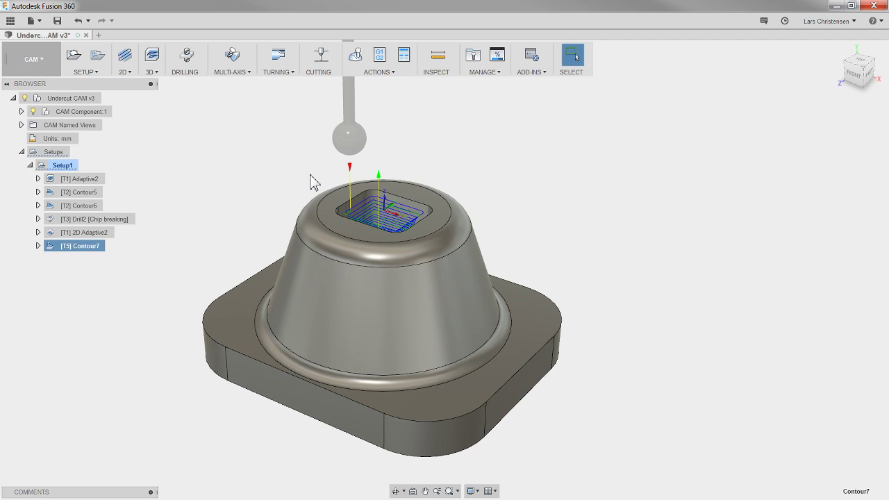